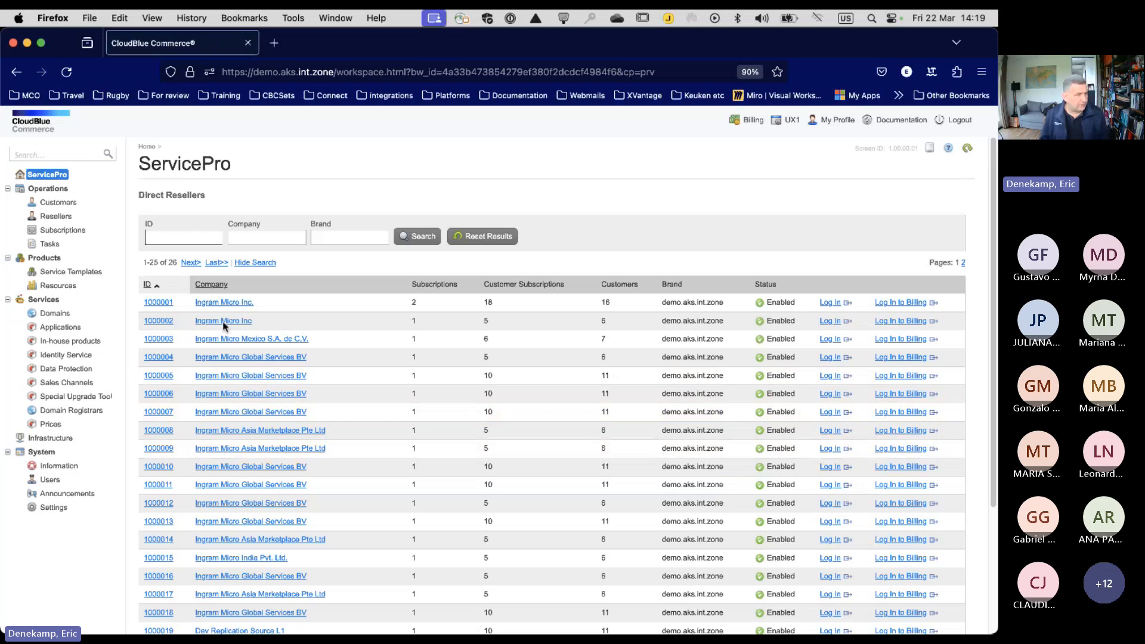
Open the list of service terms in the billing system settings.
left_click(750, 122)
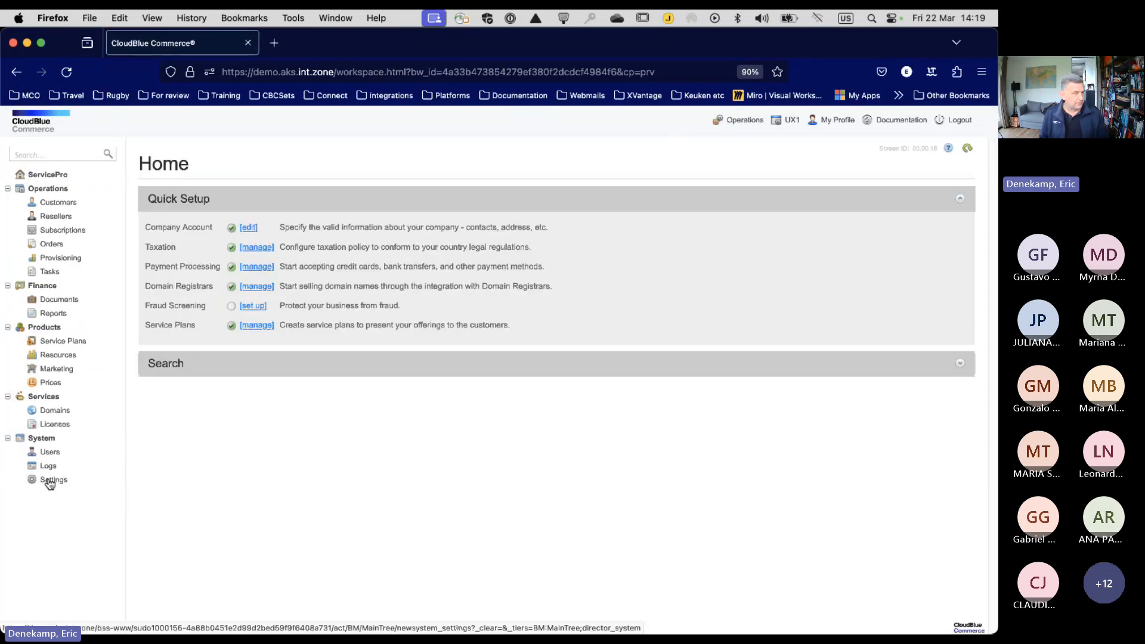
left_click(51, 481)
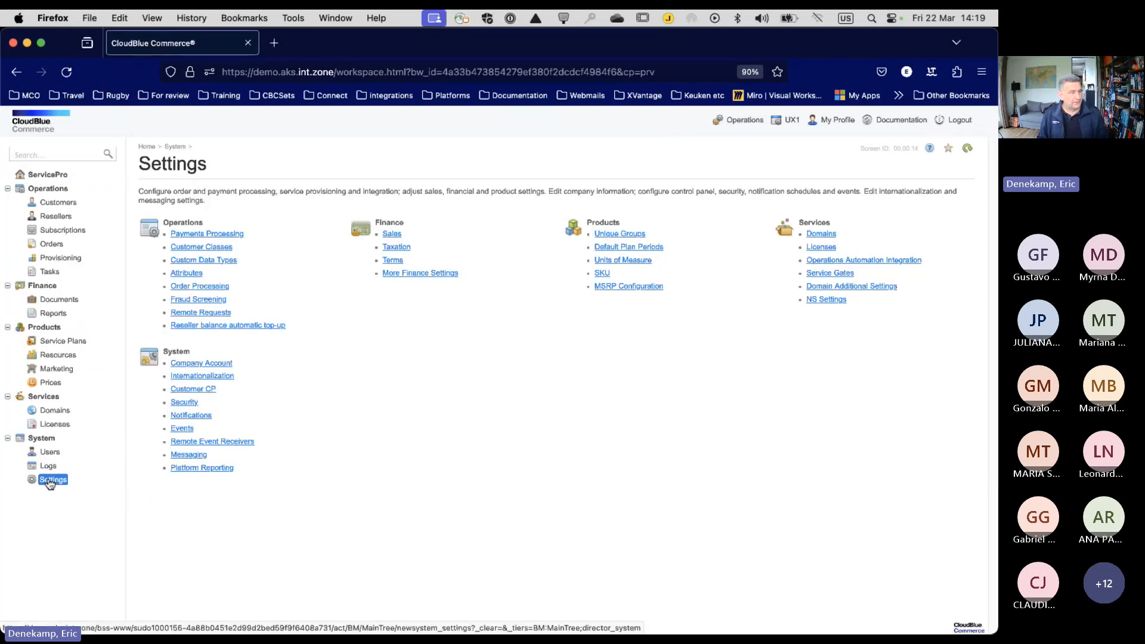
left_click(393, 261)
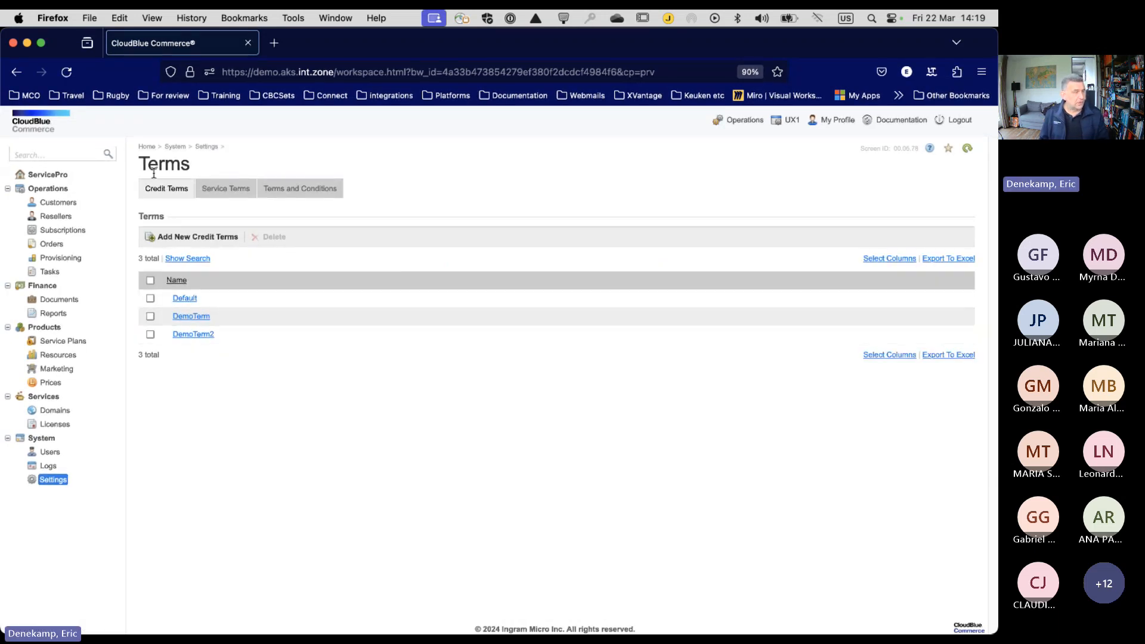
left_click(230, 189)
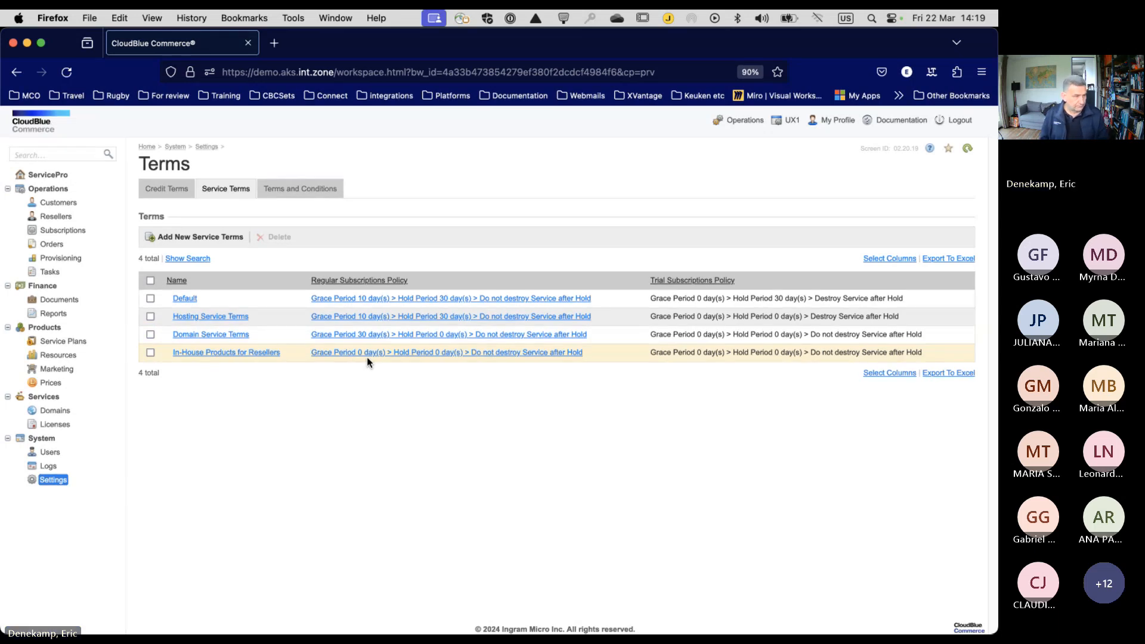
Start new service terms with a trial policy of 0 grace days, 5 hold days and service destruction after the hold period.
left_click(203, 236)
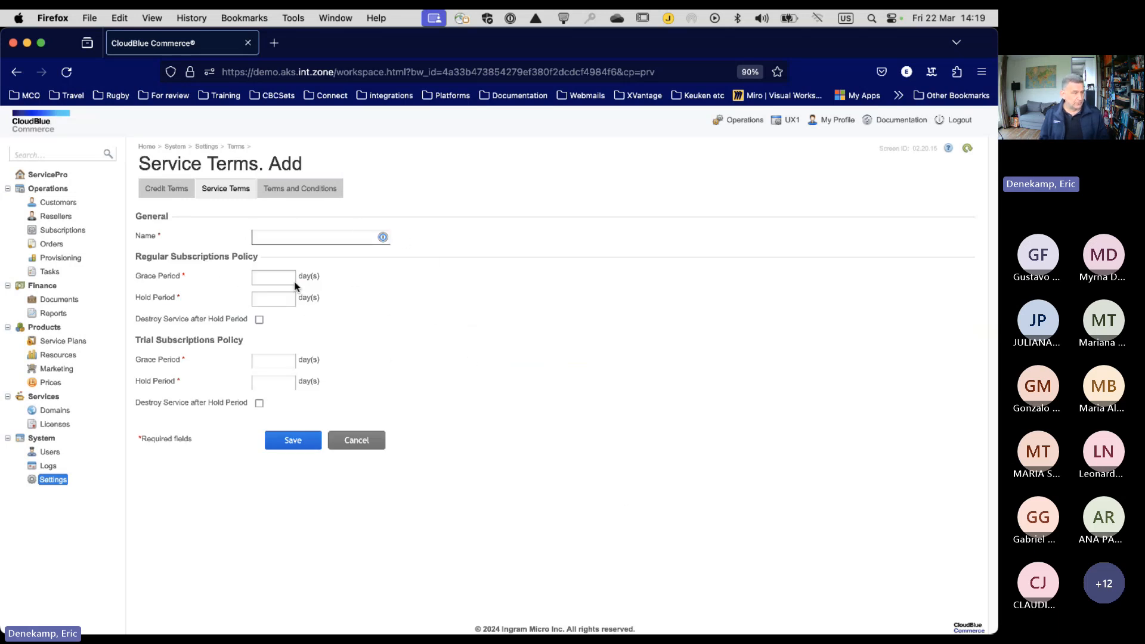
left_click(275, 278)
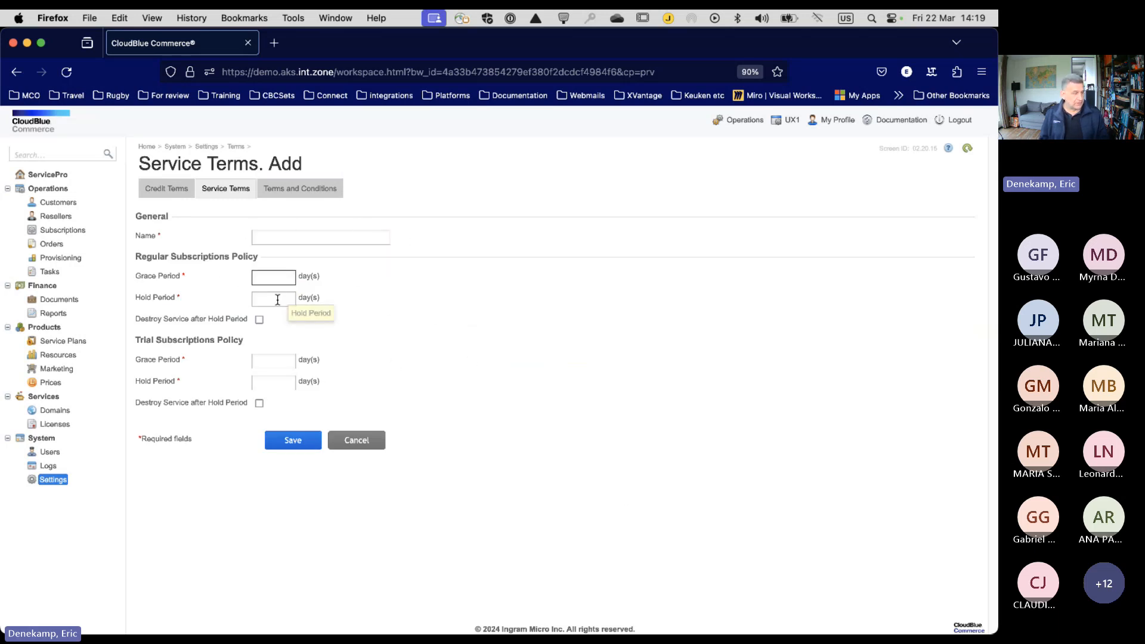
left_click(278, 299)
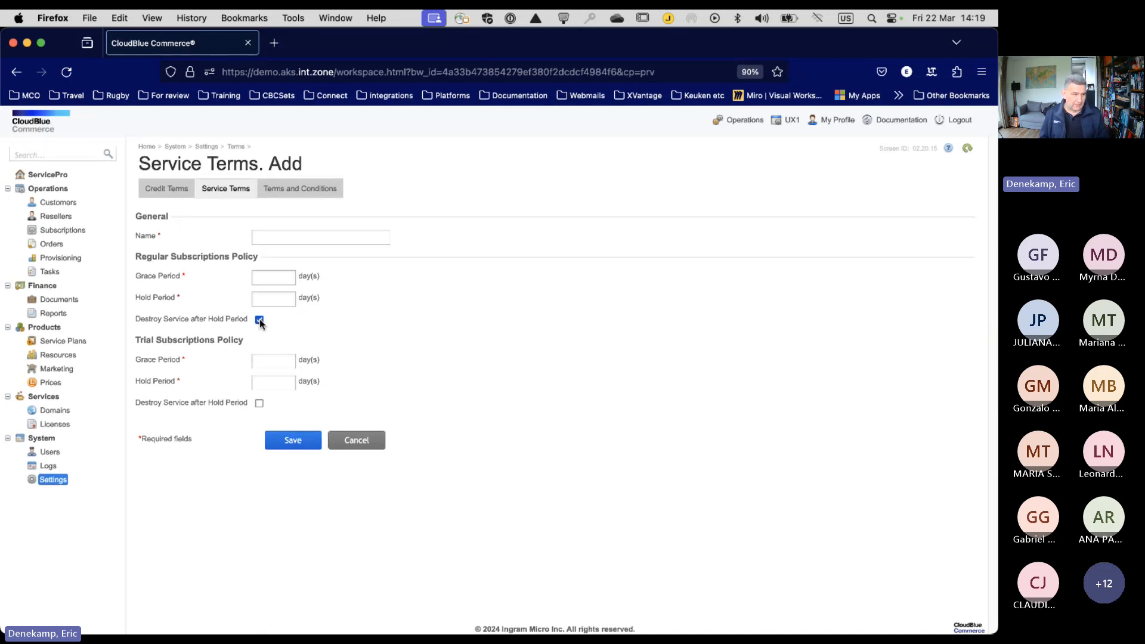
left_click(260, 320)
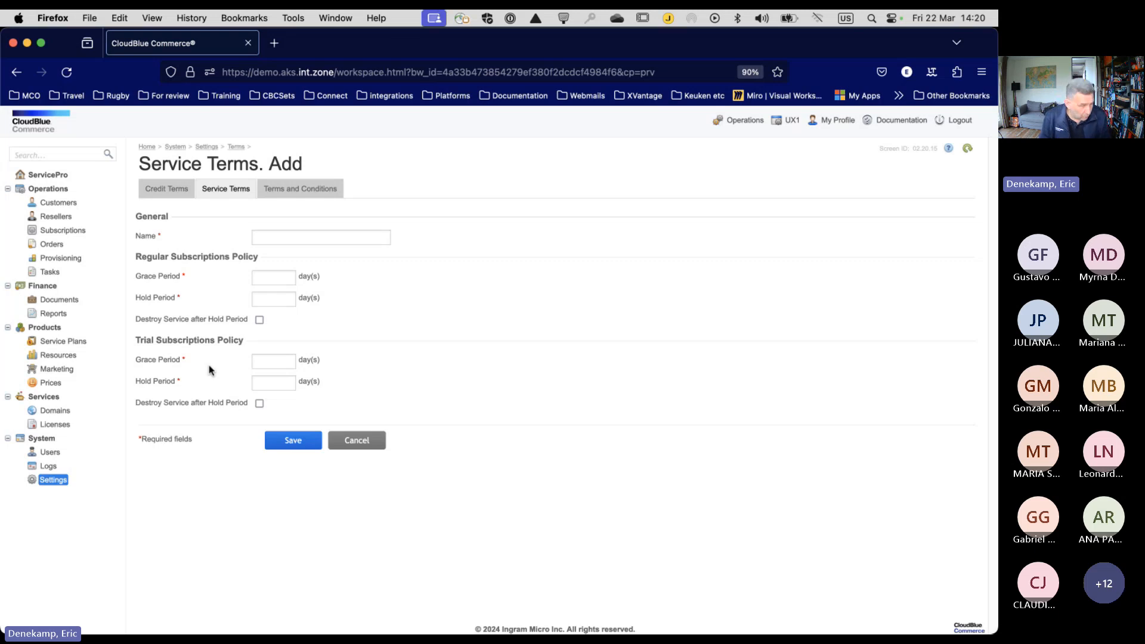
left_click(266, 362)
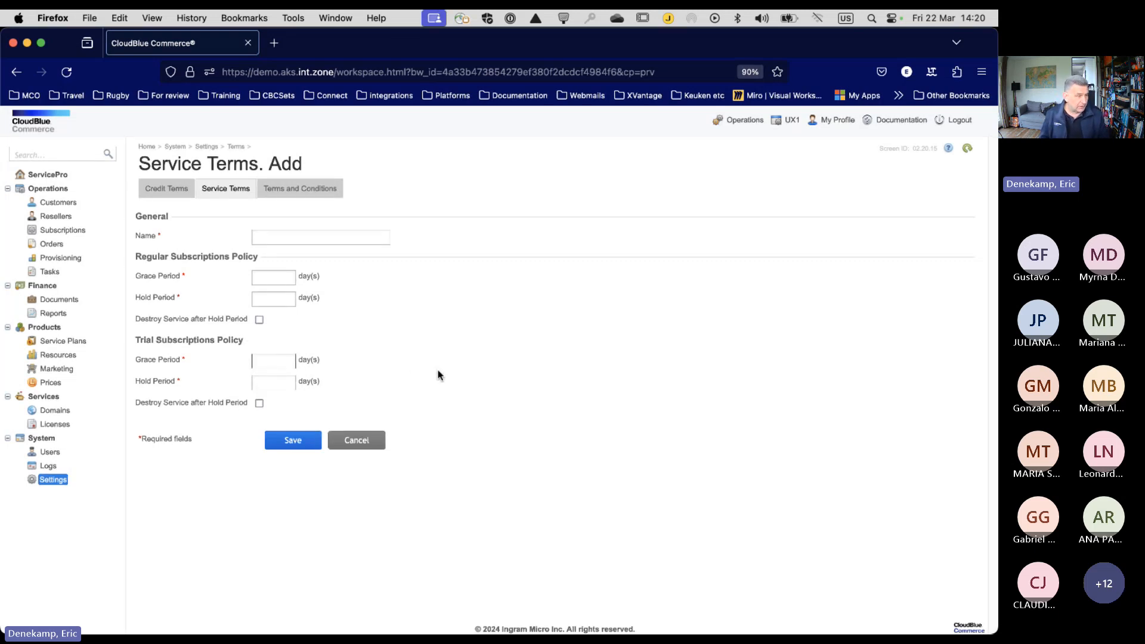
type("0")
key("Tab")
type("1")
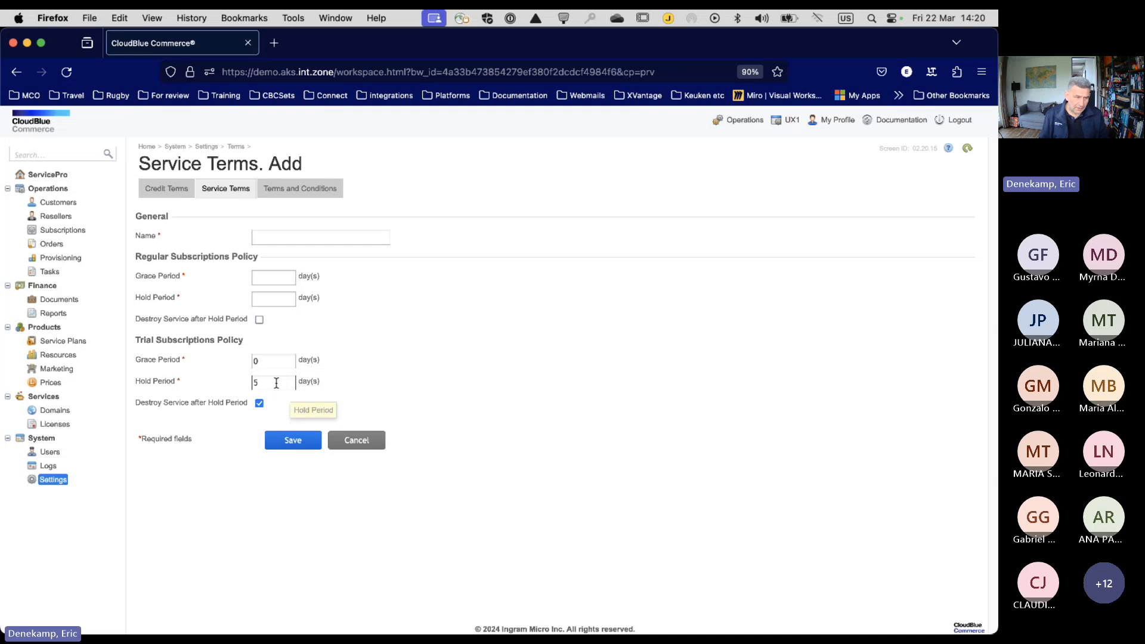
Set the regular subscriptions policy to 30 grace days, 90 hold days and service destruction after hold, and cancel the new service terms.
left_click(283, 278)
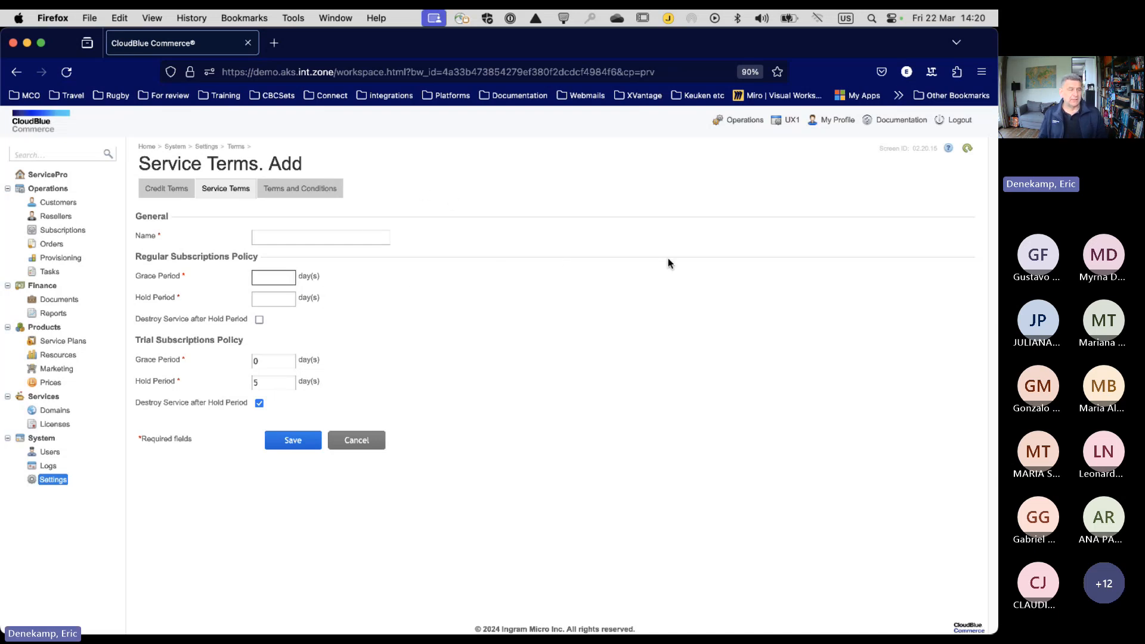
type("30")
key("Tab")
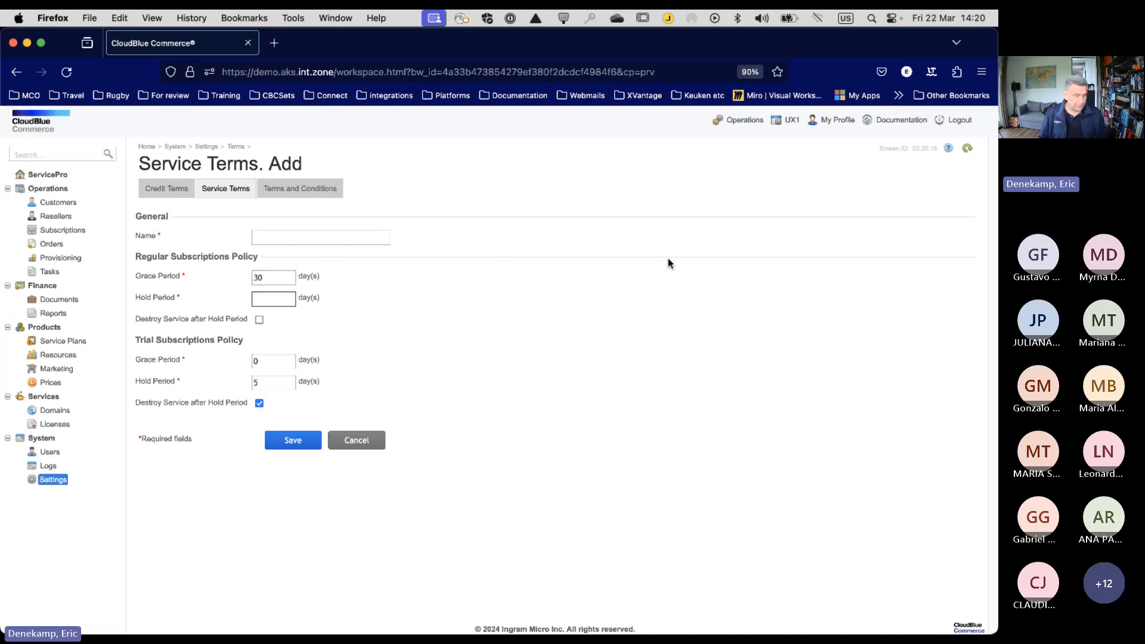
type("90")
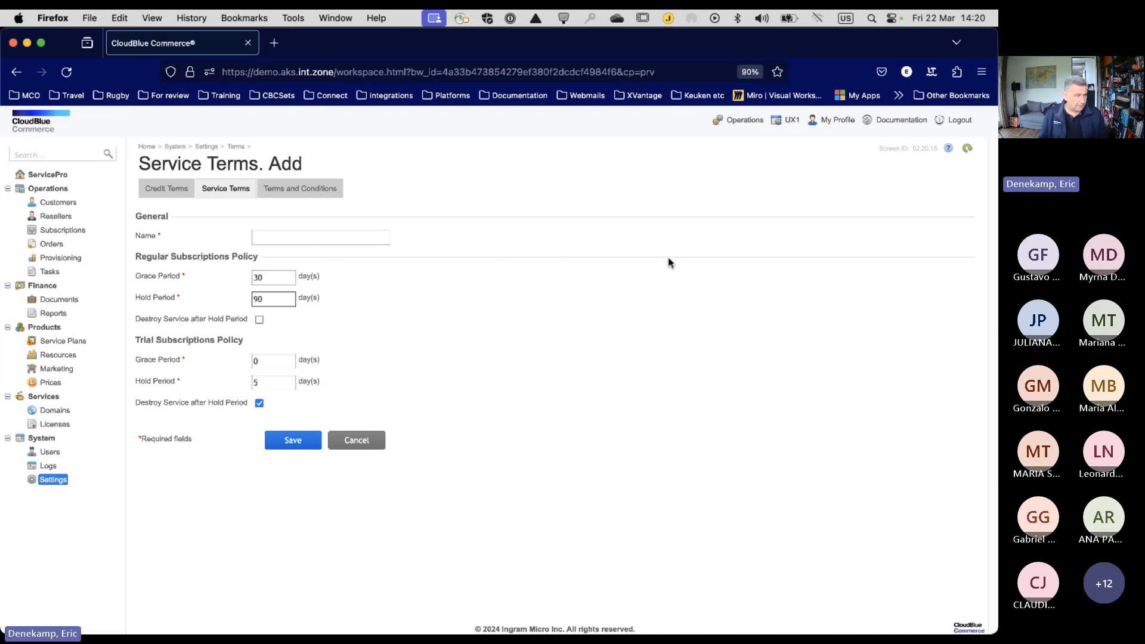
left_click(260, 320)
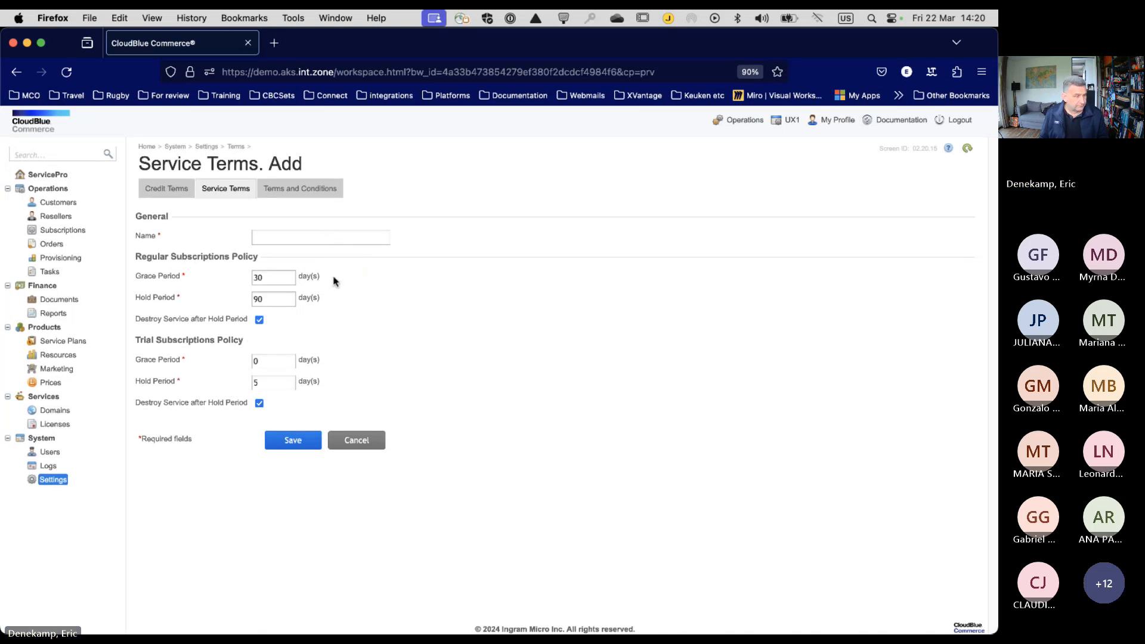
left_click(356, 443)
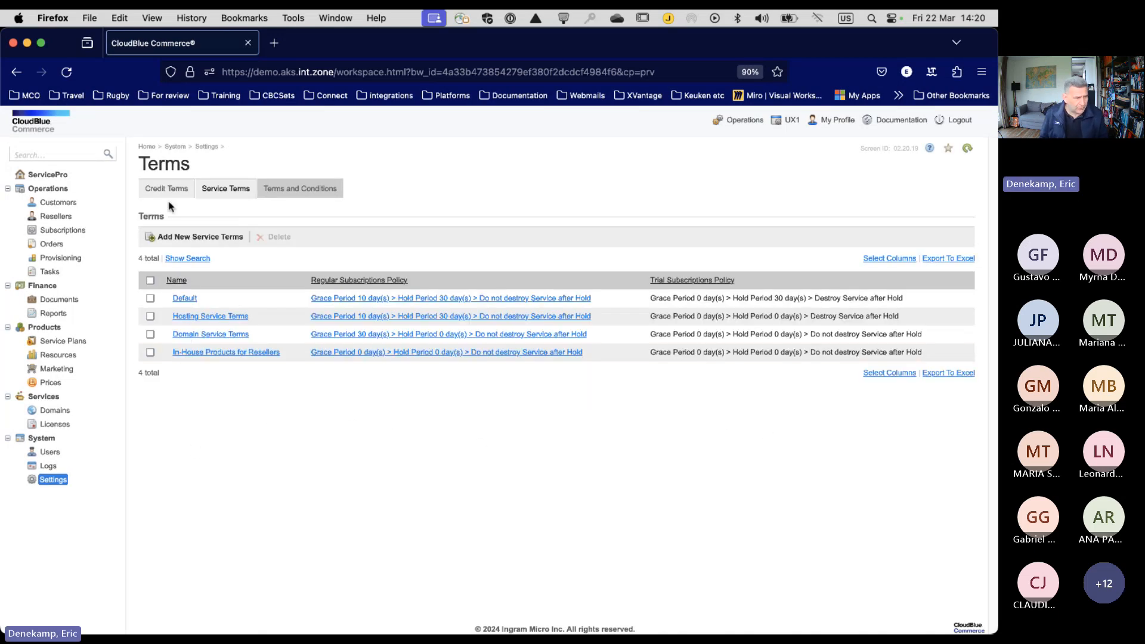
Check which service terms can be chosen for a new generic service plan, and return to the service plans list without saving.
left_click(63, 341)
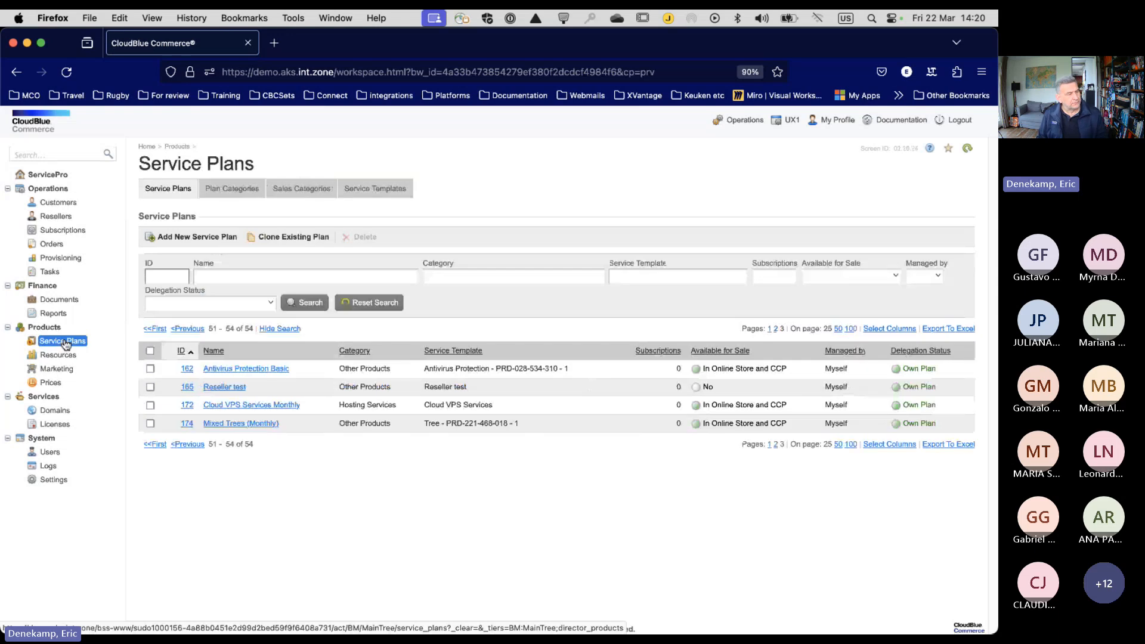
left_click(215, 238)
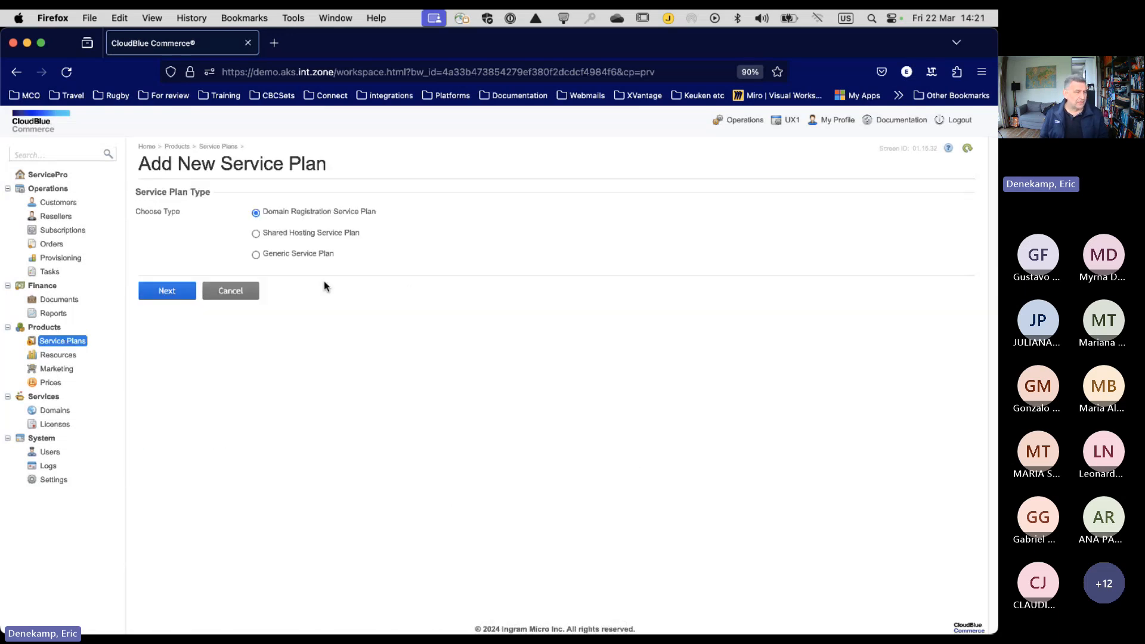
left_click(257, 255)
left_click(169, 293)
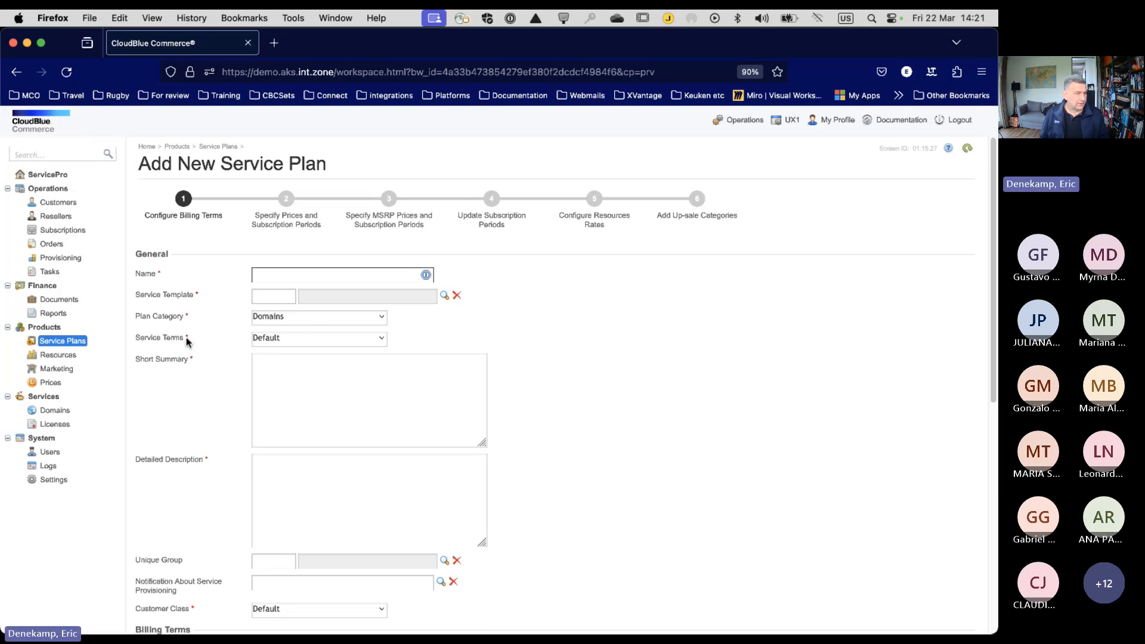
left_click_drag(189, 339, 134, 340)
left_click(322, 338)
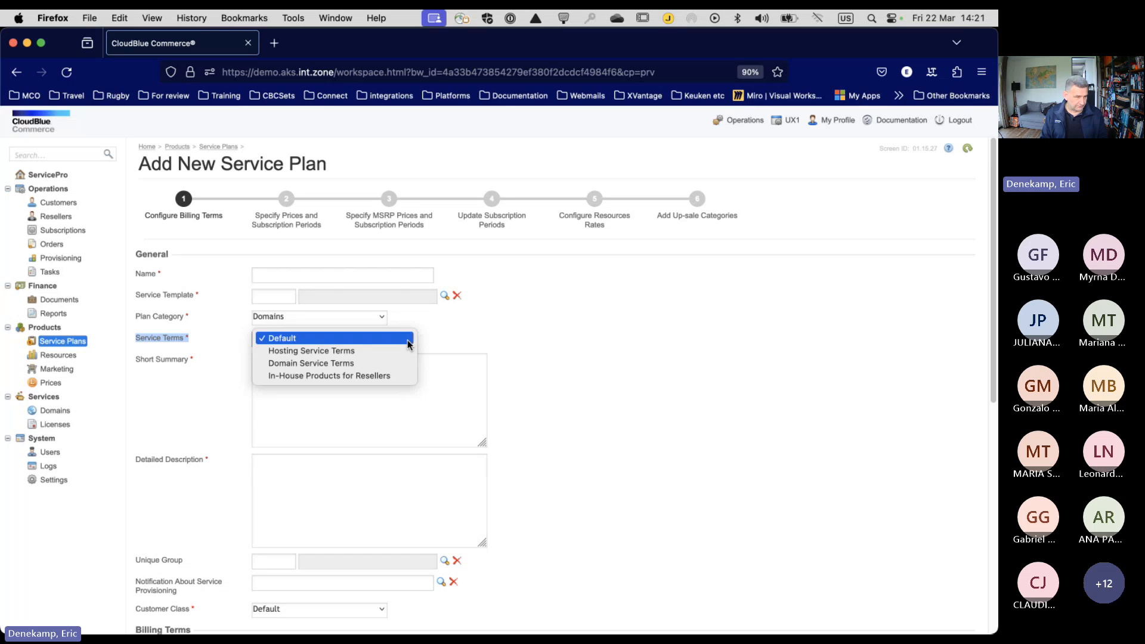
left_click(635, 361)
left_click(218, 147)
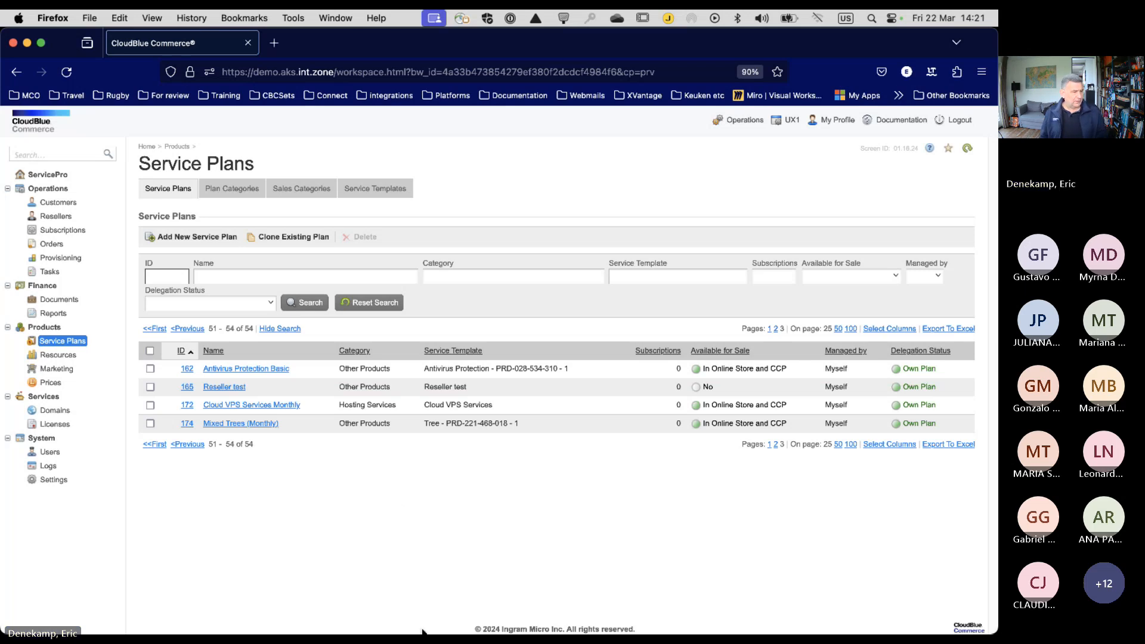
View the subscriptions list in billing, and compare it with the full subscriptions list in operations.
left_click(81, 231)
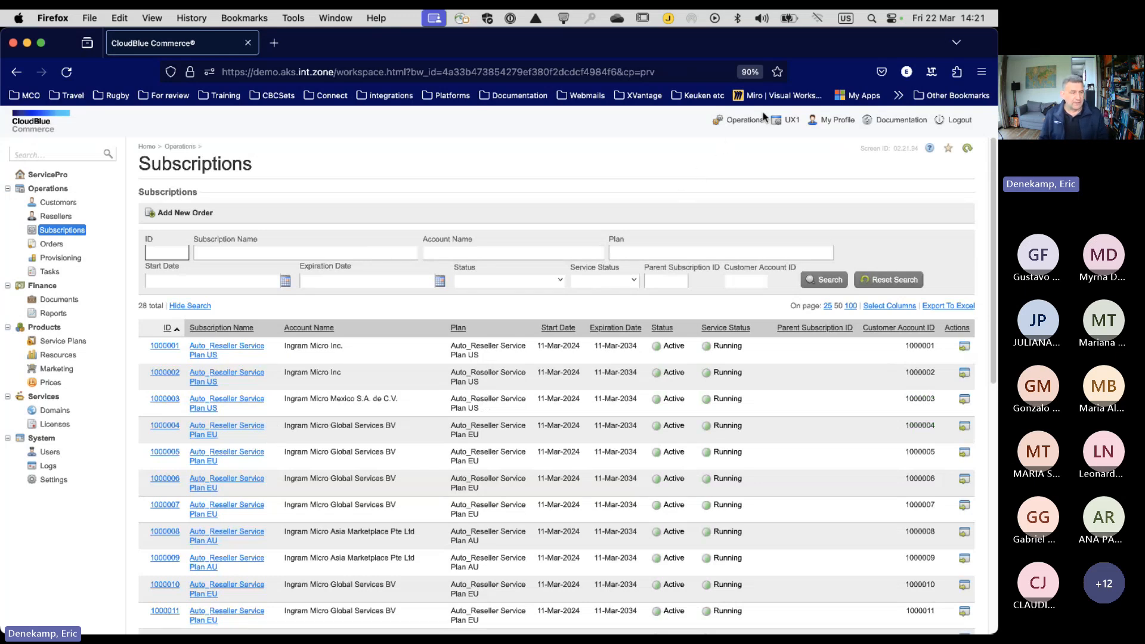
left_click(733, 119)
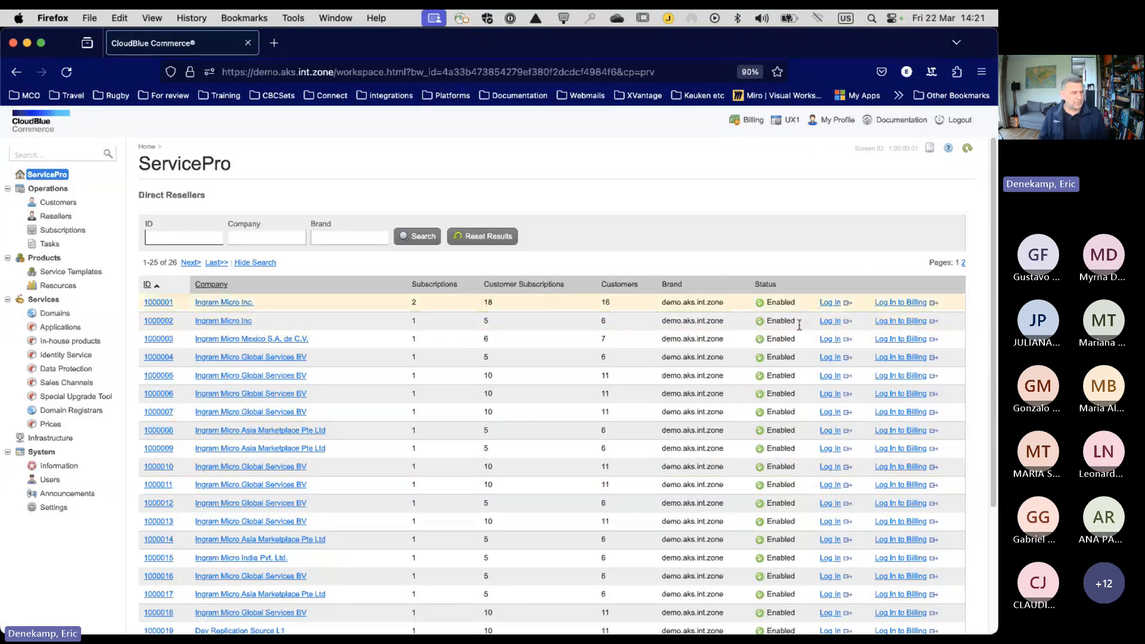
left_click(62, 230)
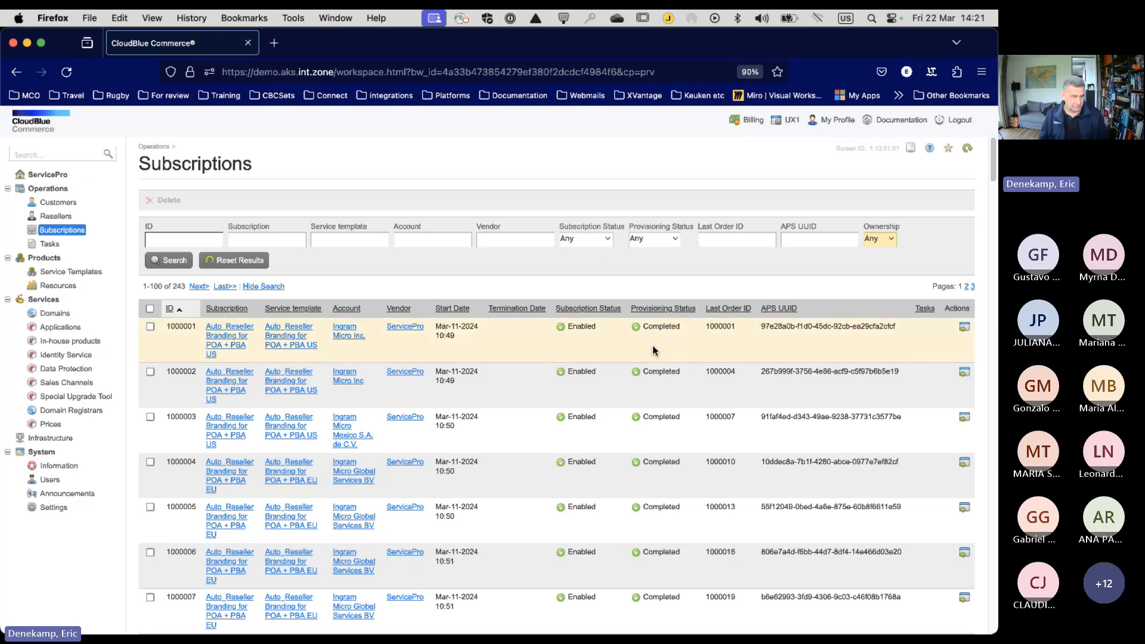
scroll(656, 334, "down", 15)
scroll(653, 346, "down", 20)
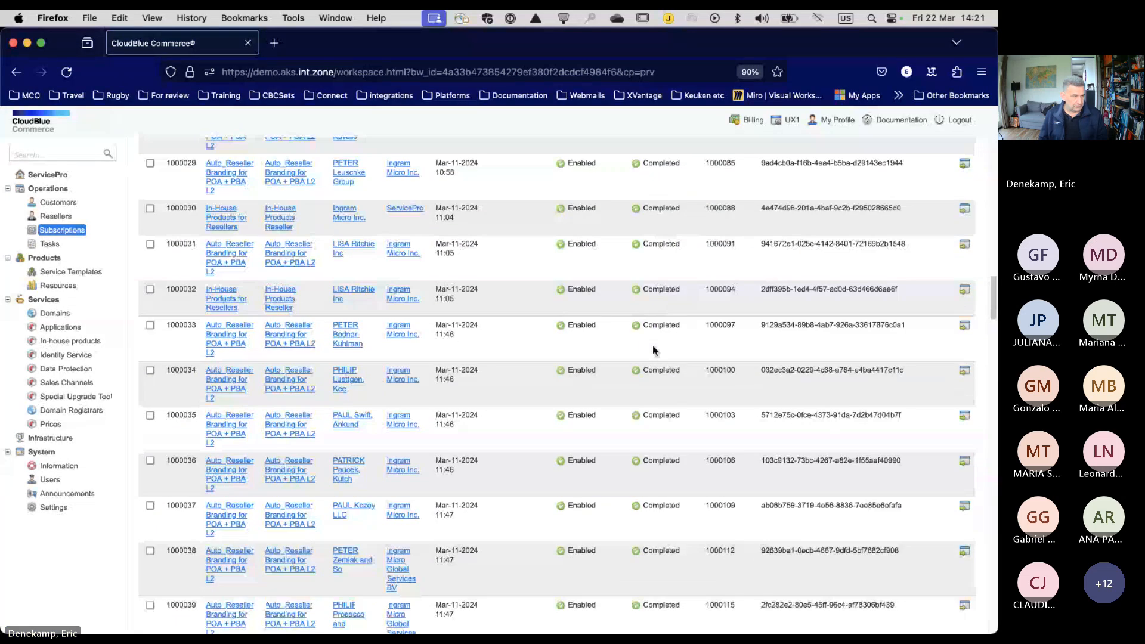
scroll(653, 346, "up", 20)
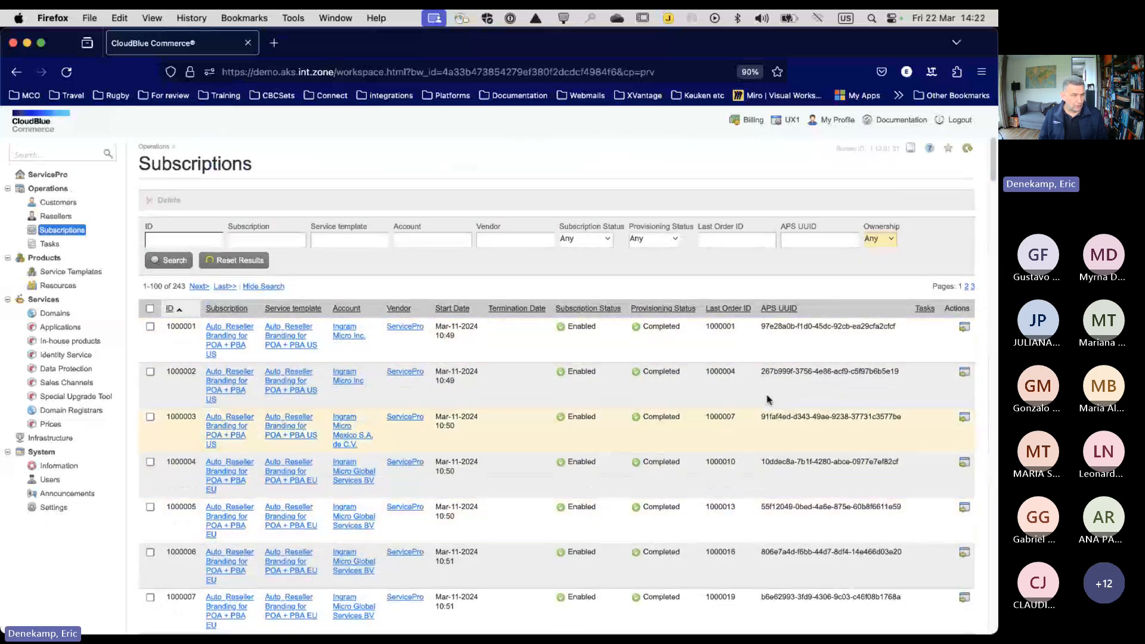
double_click(178, 287)
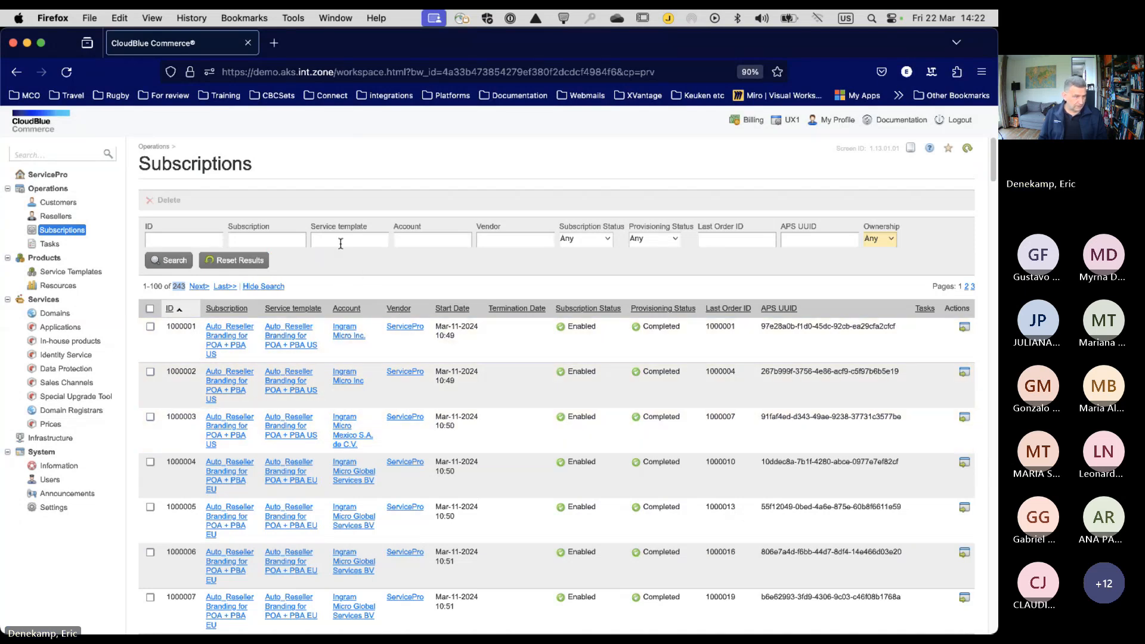
Filter the operations subscriptions by the vendor ServicePro.
left_click(503, 241)
type("Serv")
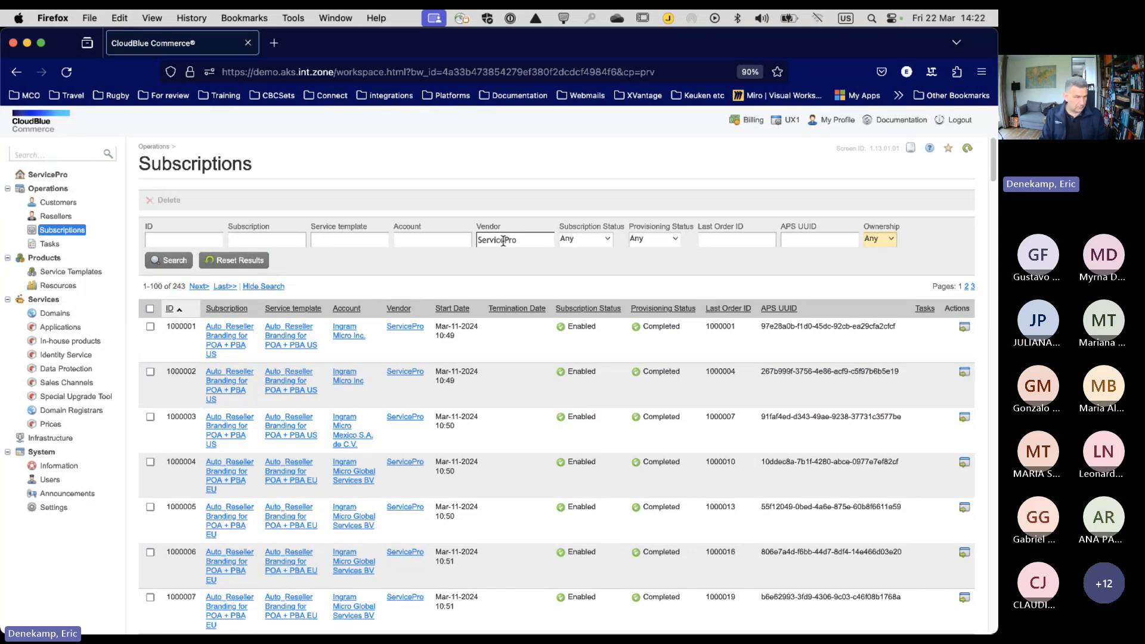
type("icePro")
key("Return")
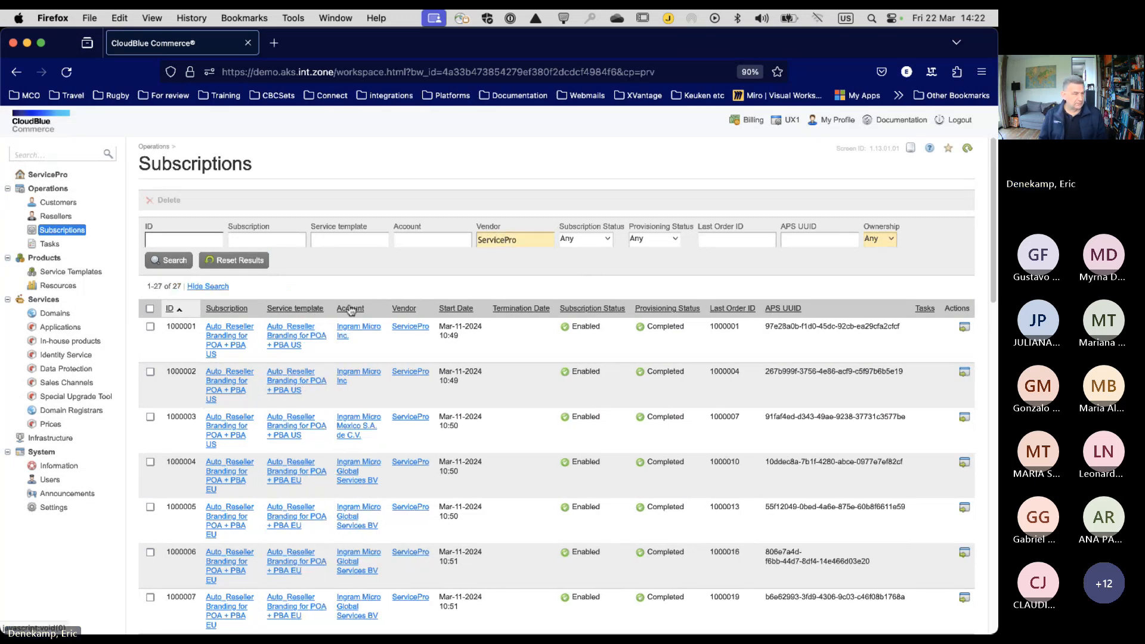
Examine the subscription and provisioning statuses throughout the filtered subscriptions list.
scroll(562, 358, "down", 6)
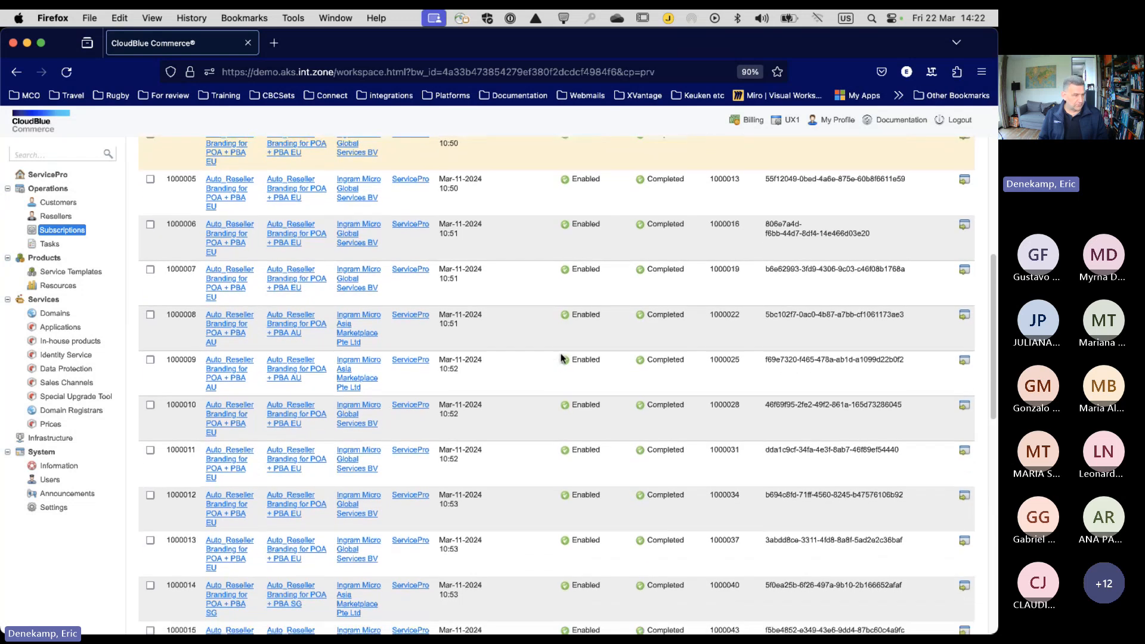
scroll(561, 357, "down", 10)
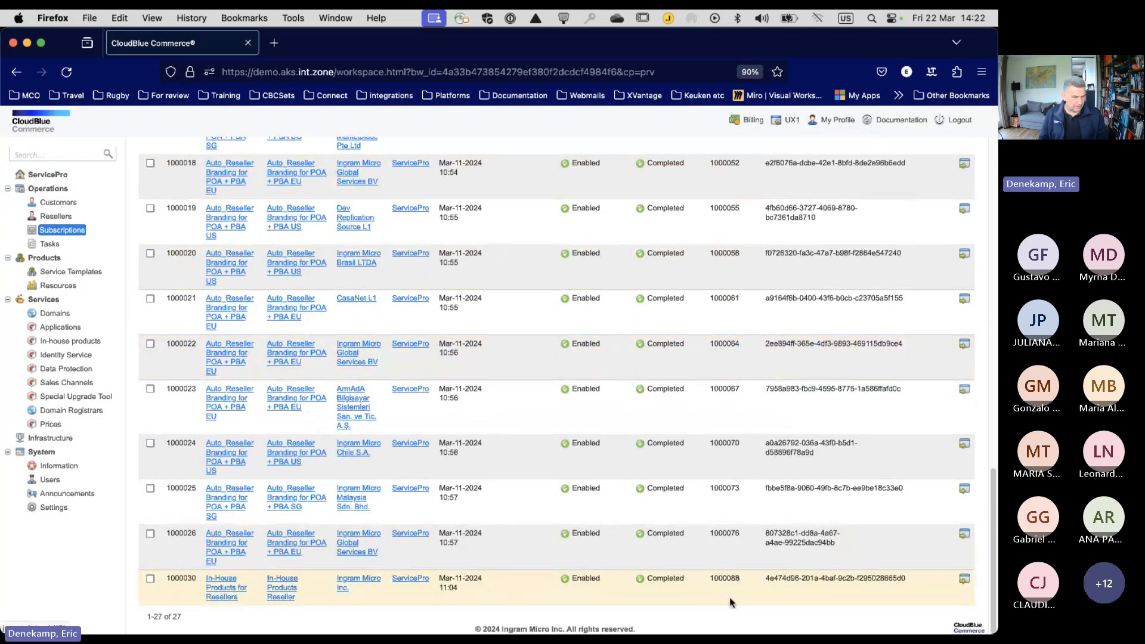
double_click(575, 580)
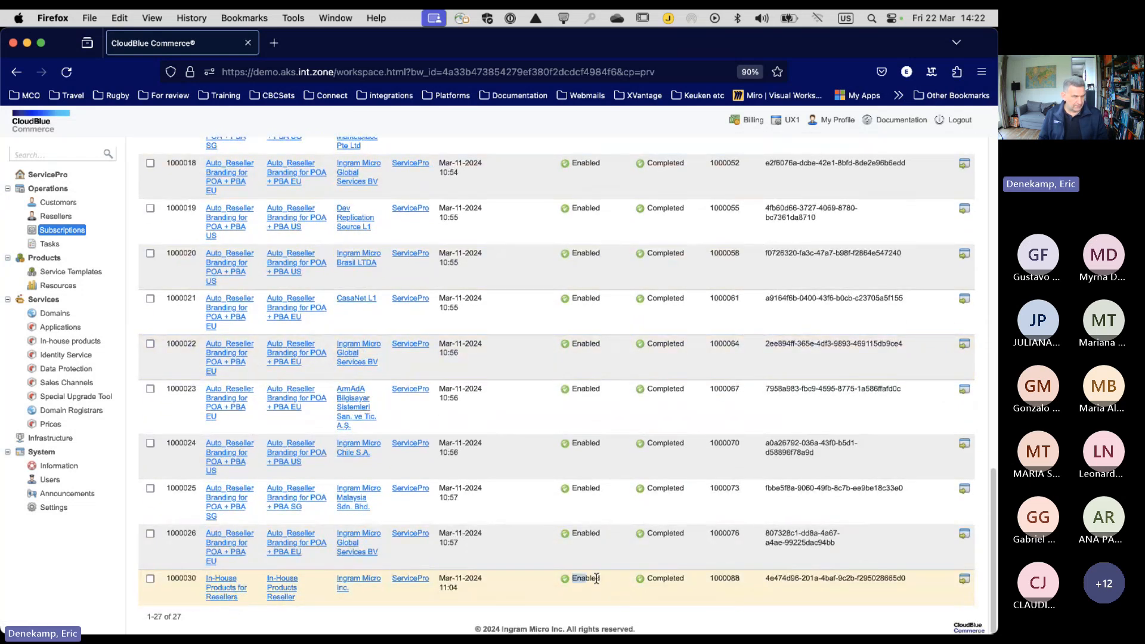
double_click(650, 579)
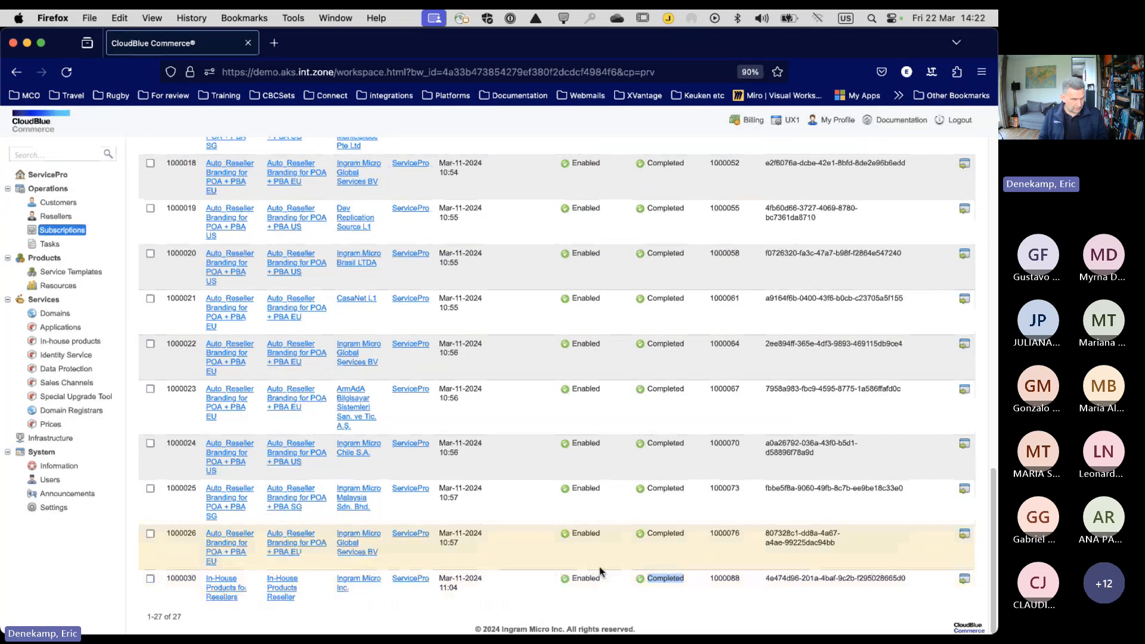
scroll(600, 572, "up", 4)
scroll(600, 572, "down", 4)
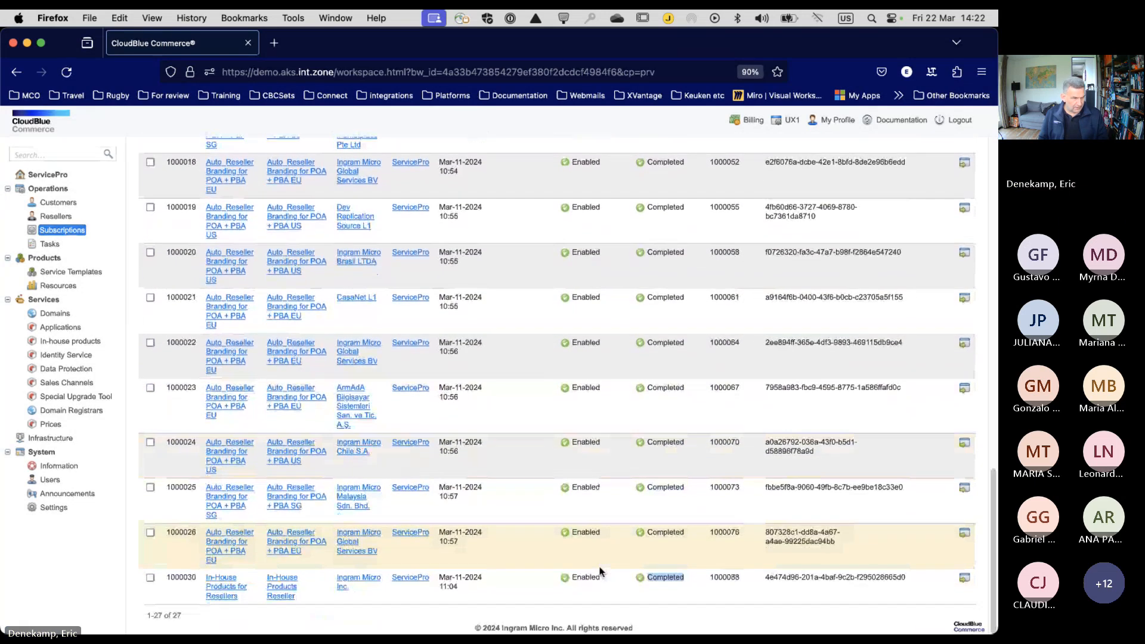
scroll(600, 572, "up", 10)
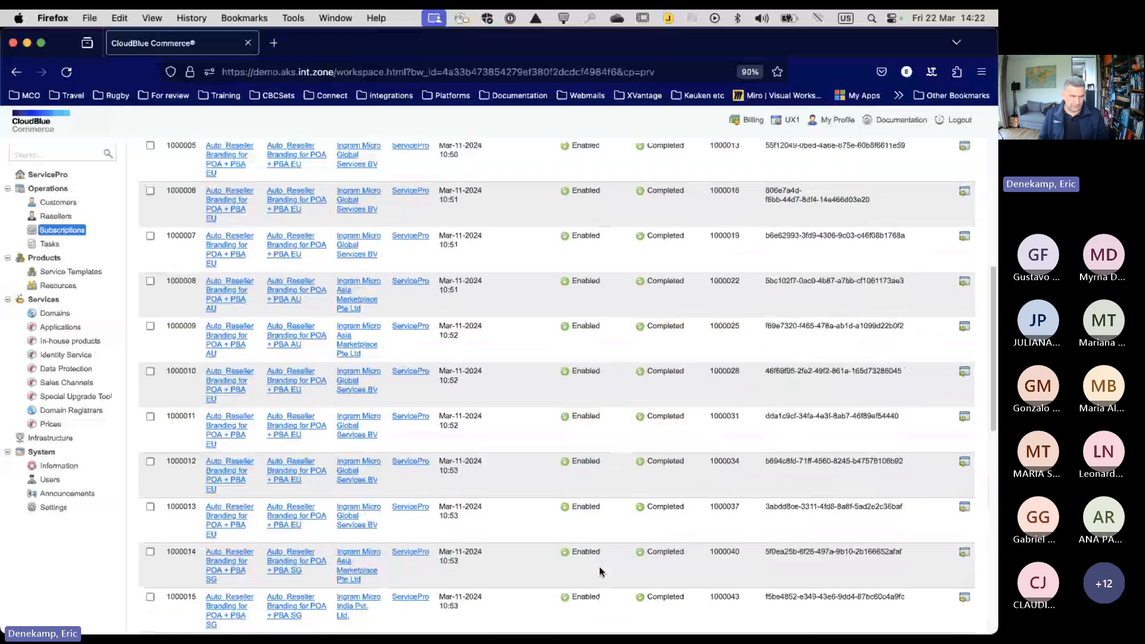
scroll(600, 572, "up", 6)
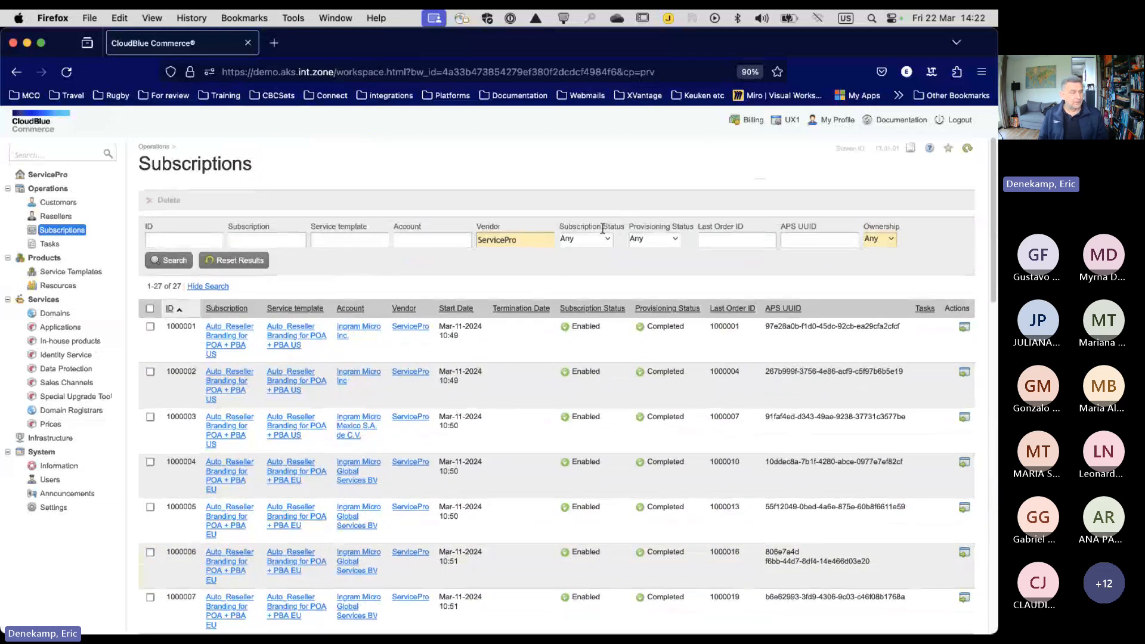
Clear the vendor filter from the operations subscriptions, and go through the subscriptions list in billing.
left_click(248, 262)
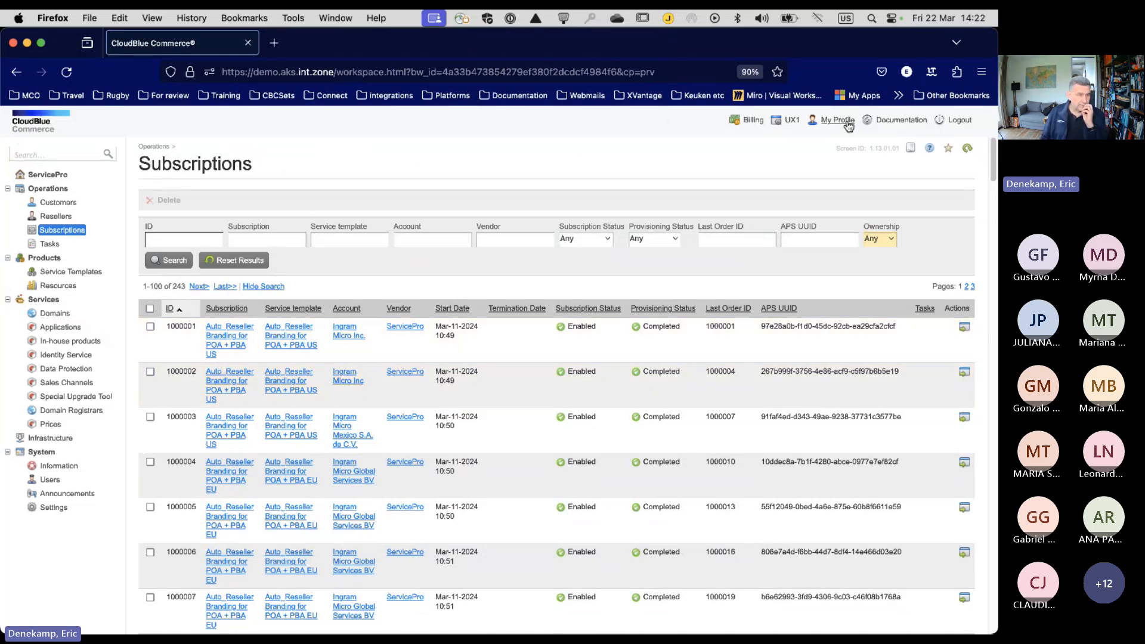
left_click(751, 120)
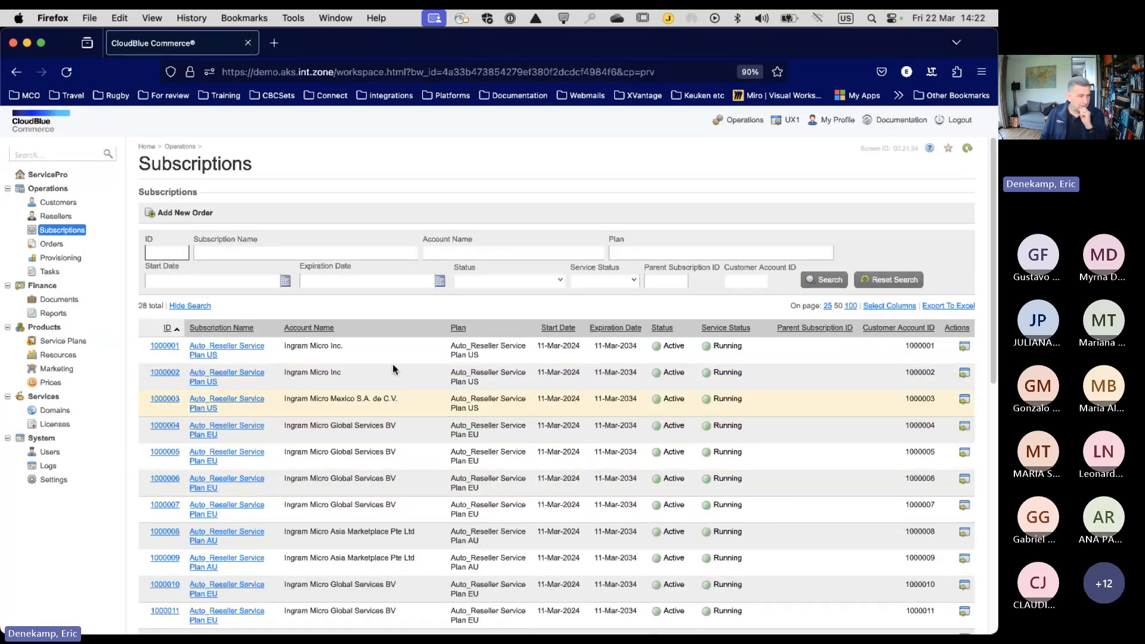
scroll(521, 530, "down", 10)
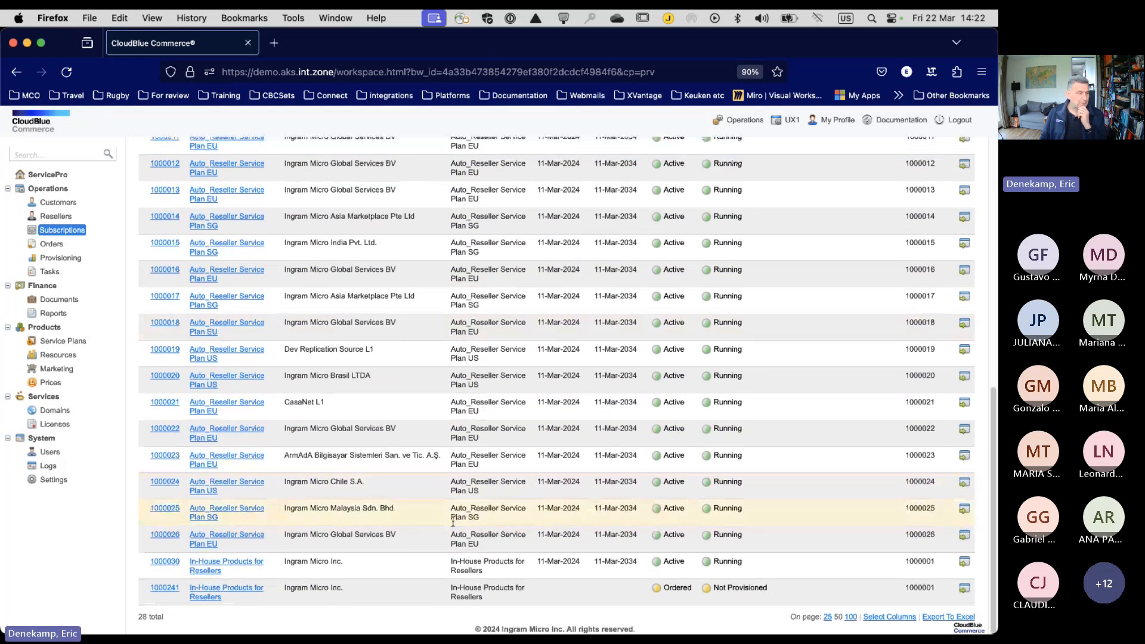
Open the In-House Products for Resellers subscription with status Ordered, and examine its general details, orders and subscription period.
left_click(212, 592)
scroll(239, 561, "down", 3)
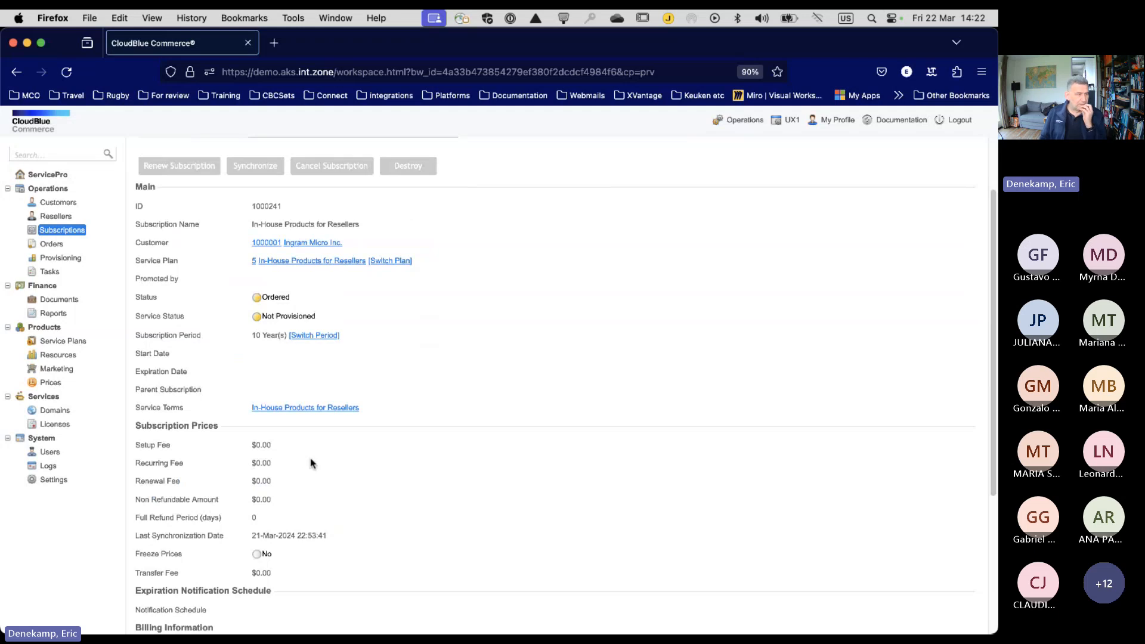
scroll(357, 328, "up", 3)
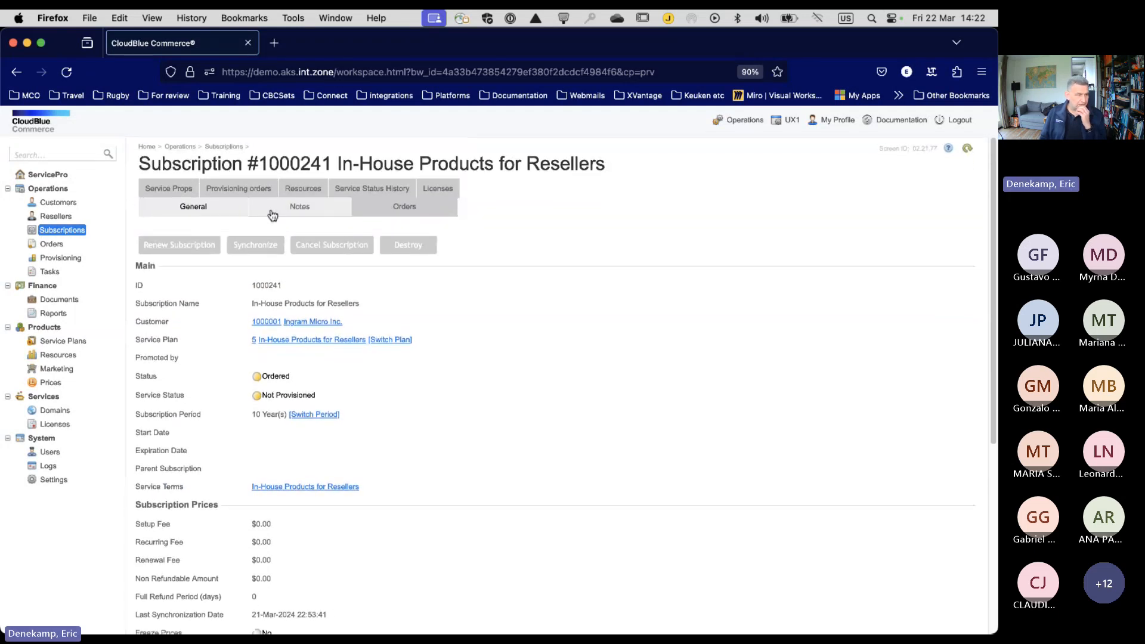
left_click(412, 211)
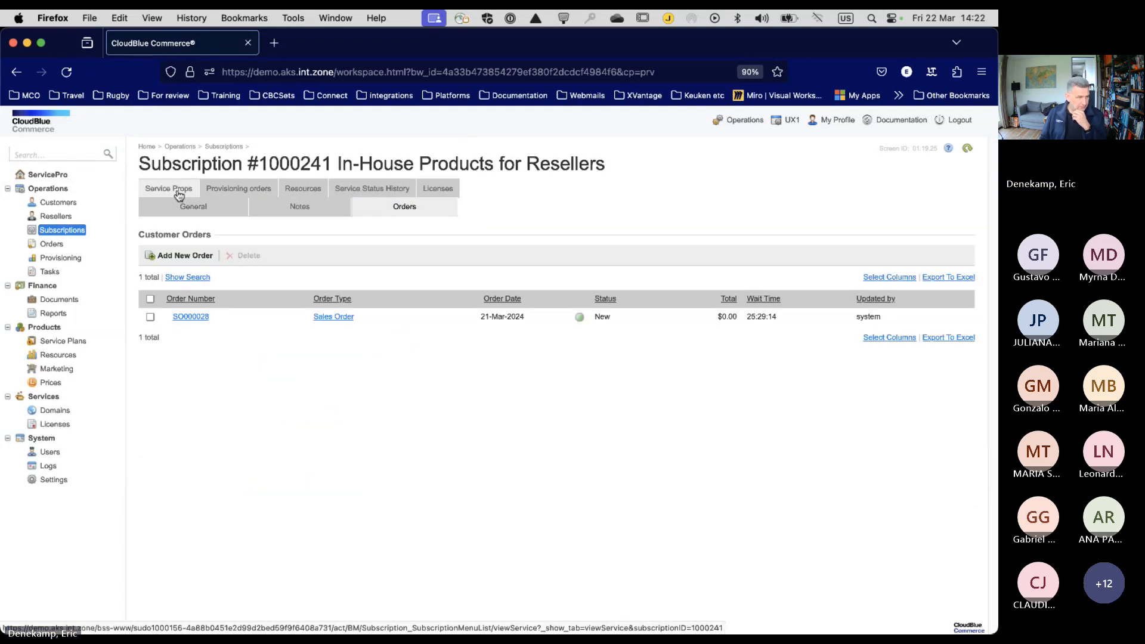
left_click(199, 214)
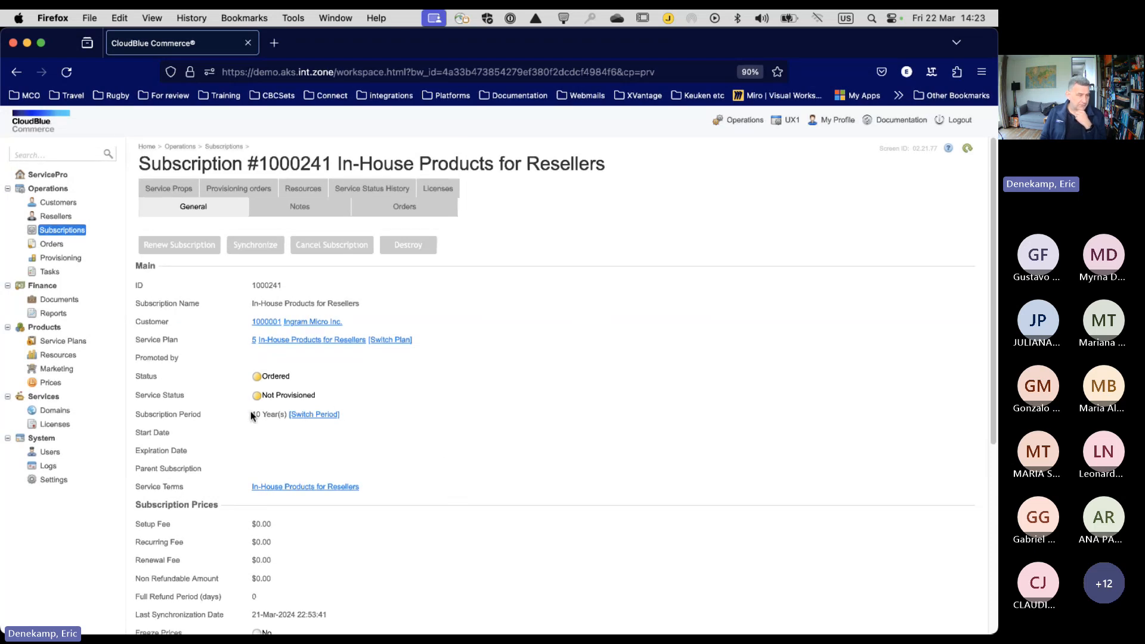
left_click_drag(251, 415, 342, 414)
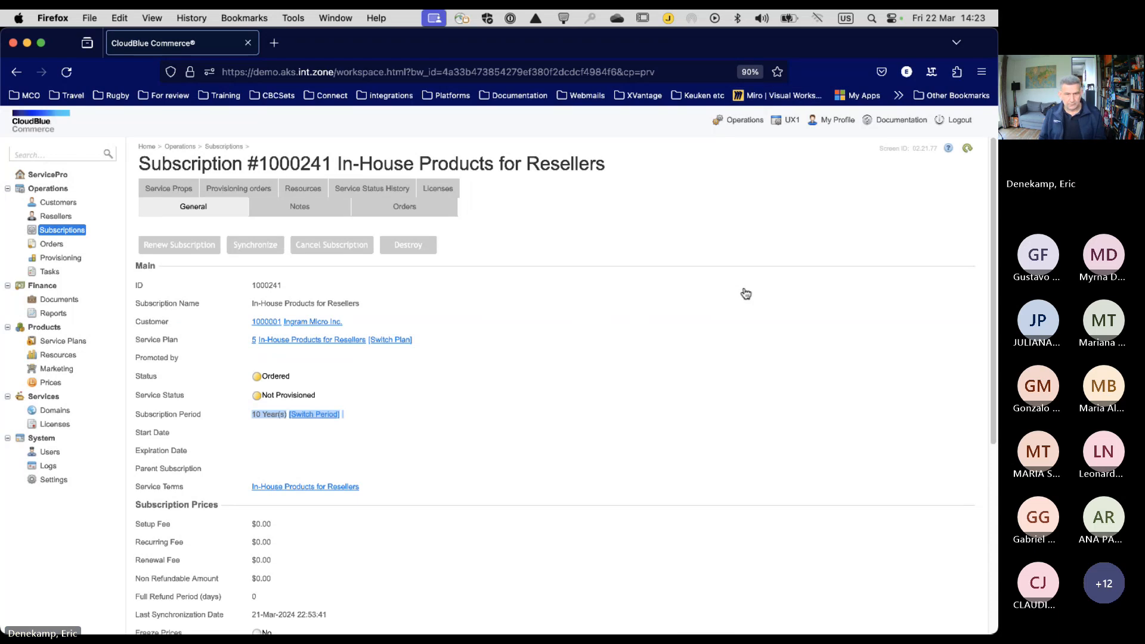
key("super+Tab")
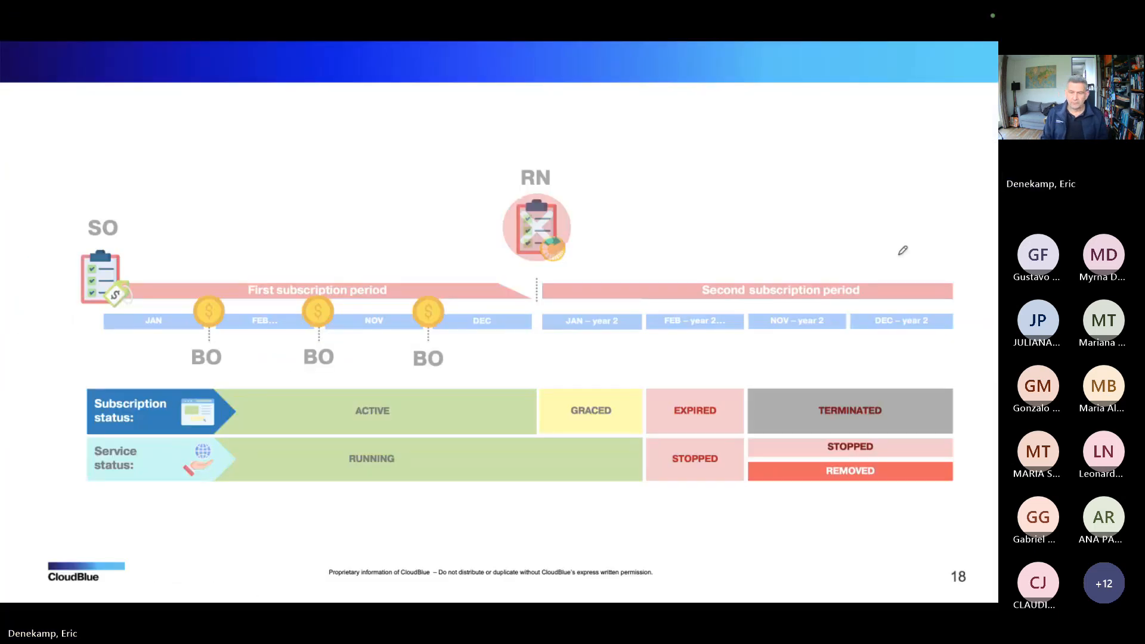
key("Right")
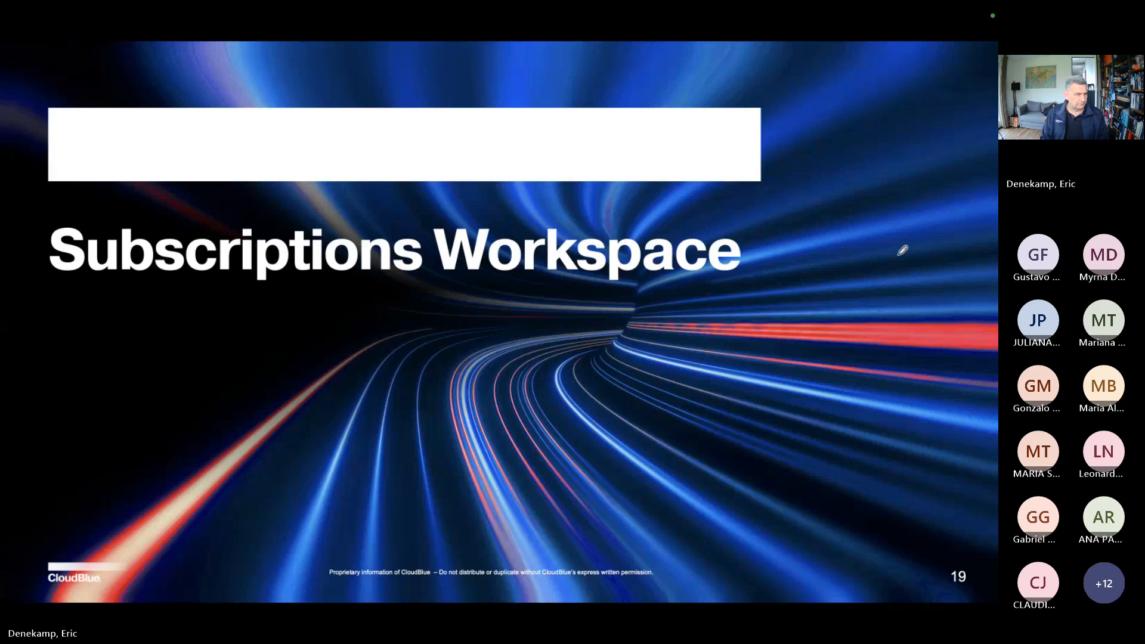
key("Right")
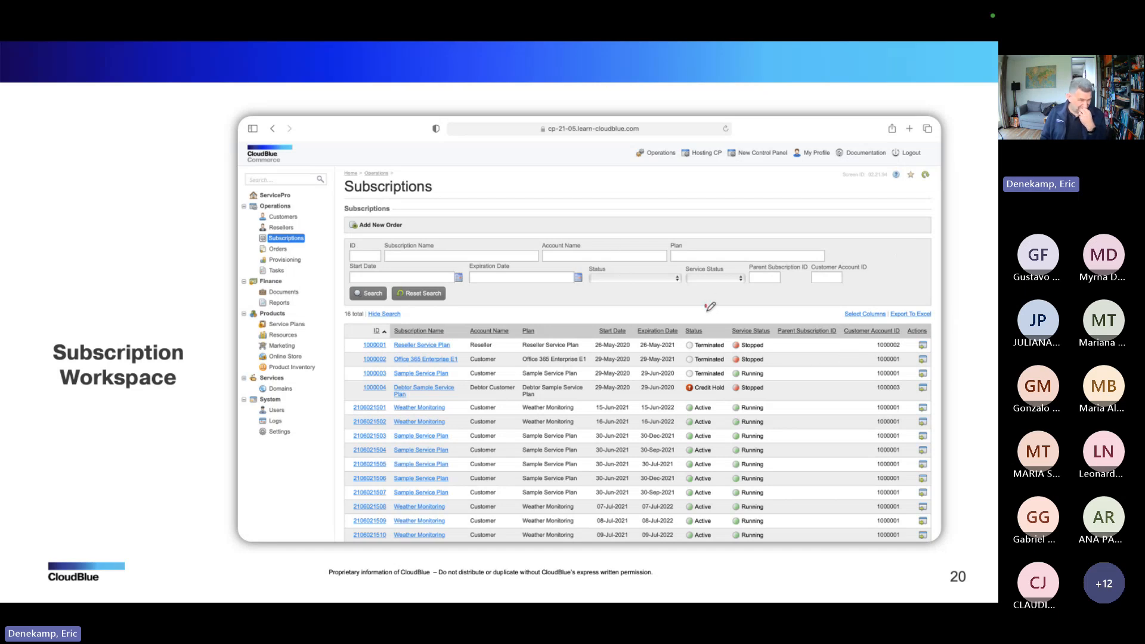
left_click_drag(707, 312, 709, 319)
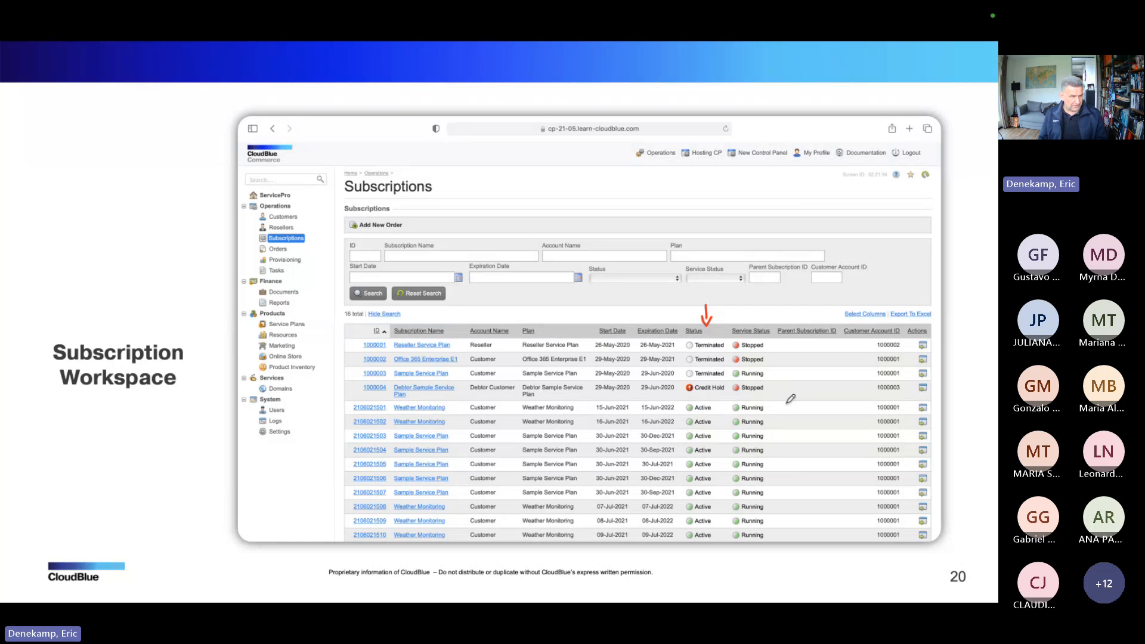
mouse_move(684, 378)
left_mouse_down()
mouse_move(771, 368)
mouse_move(680, 370)
left_mouse_up()
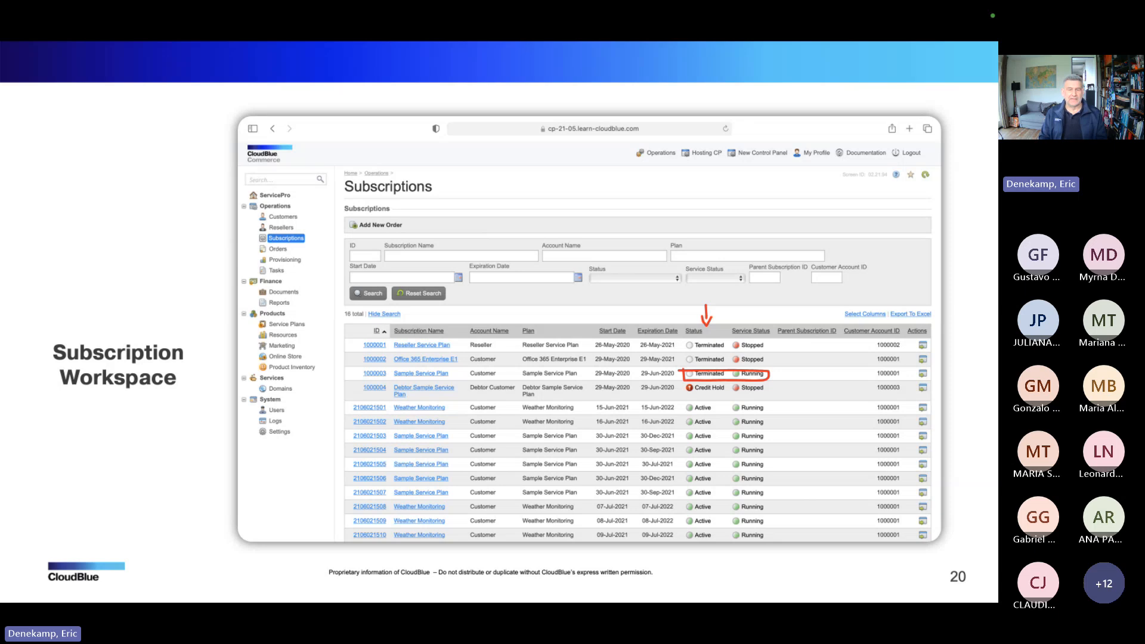
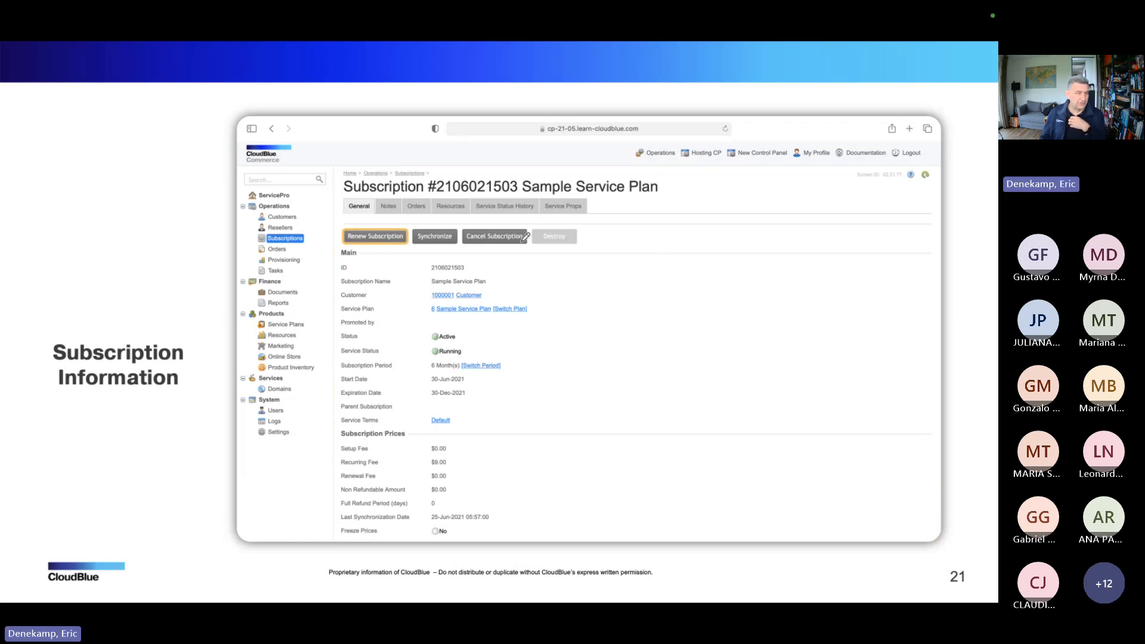
mouse_move(504, 263)
left_mouse_down()
mouse_move(506, 239)
mouse_move(512, 246)
left_mouse_up()
left_click_drag(434, 260, 440, 246)
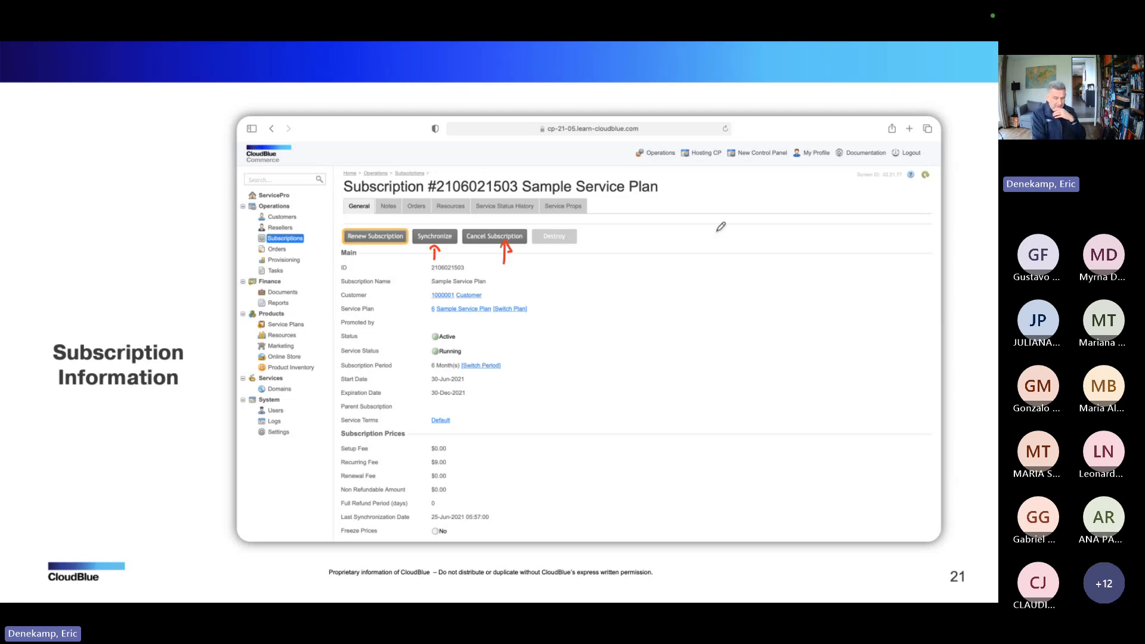
Open the second listed Auto_Reseller Service Plan US subscription in billing, and bring up its synchronization options.
key("super+Tab")
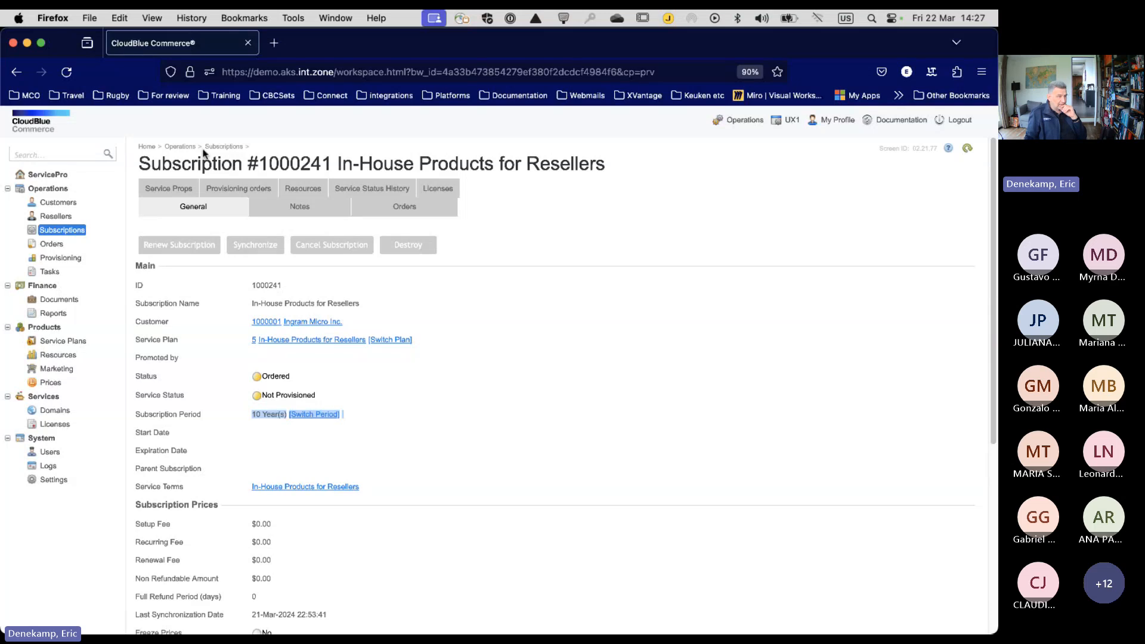
left_click(224, 146)
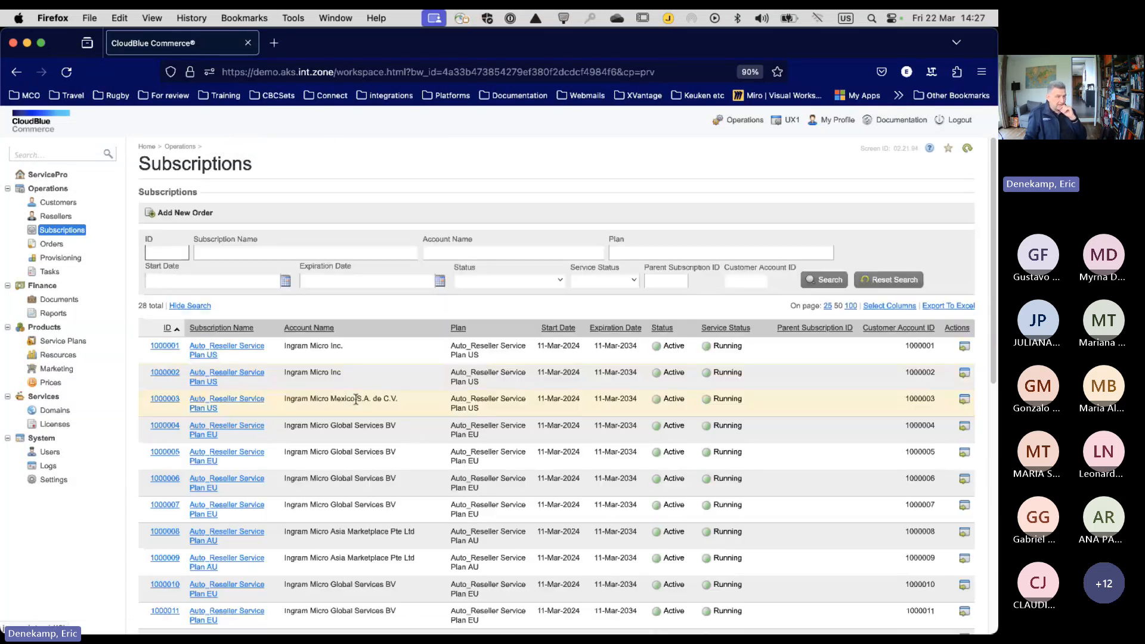
left_click(220, 383)
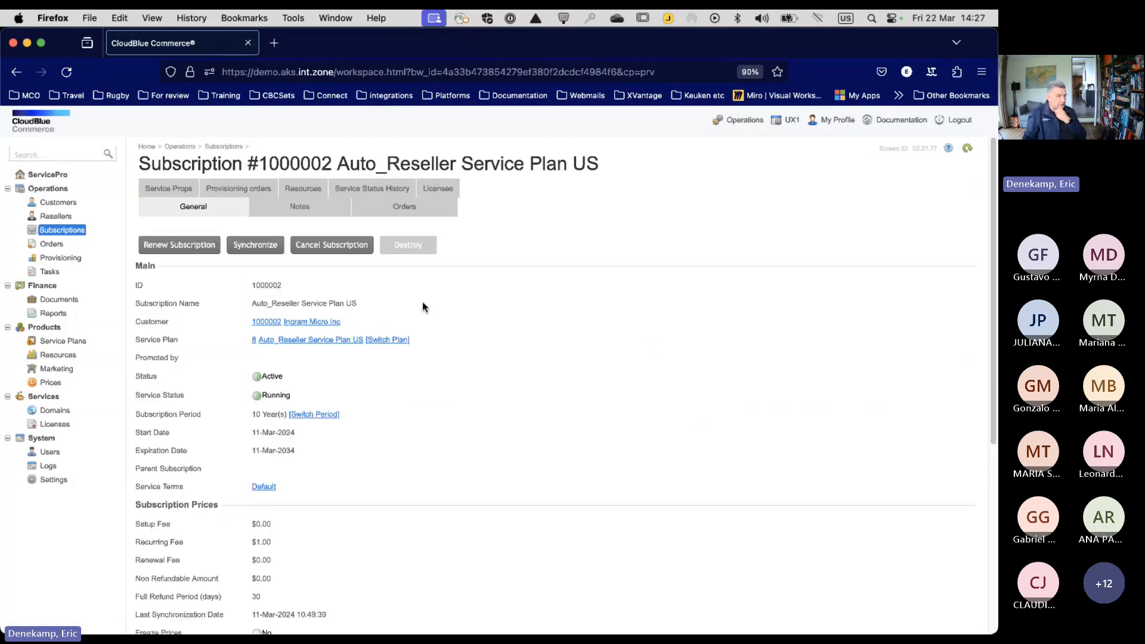
left_click(255, 245)
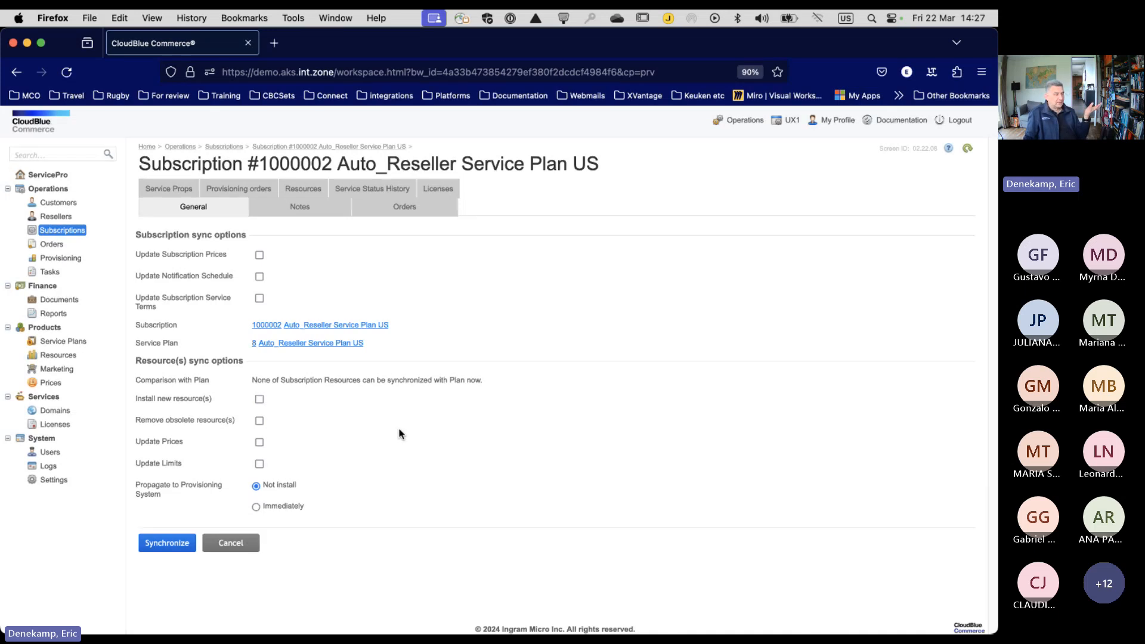
Try the sync options Install new resource(s), Update Prices and Update Subscription Prices, and clear all three again.
left_click(259, 399)
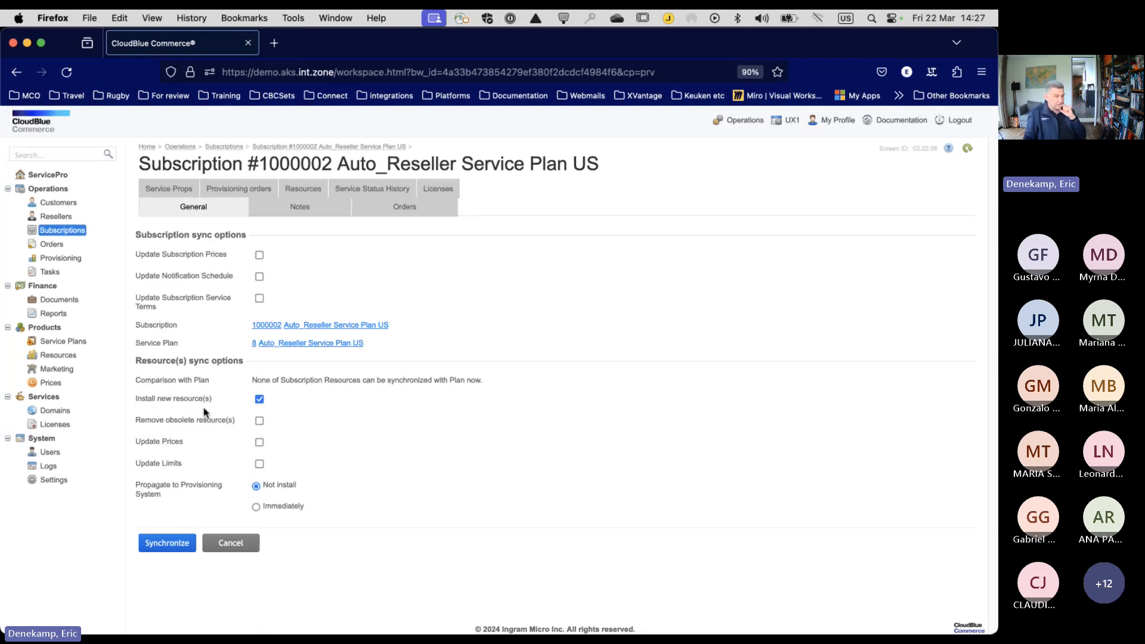
left_click(260, 442)
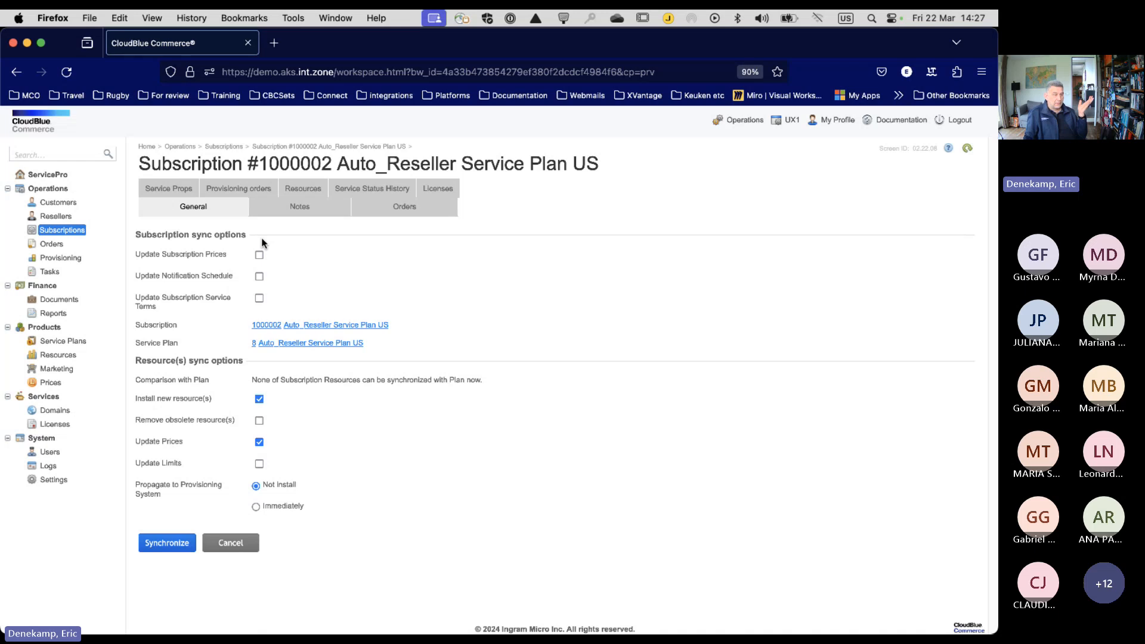
left_click(259, 254)
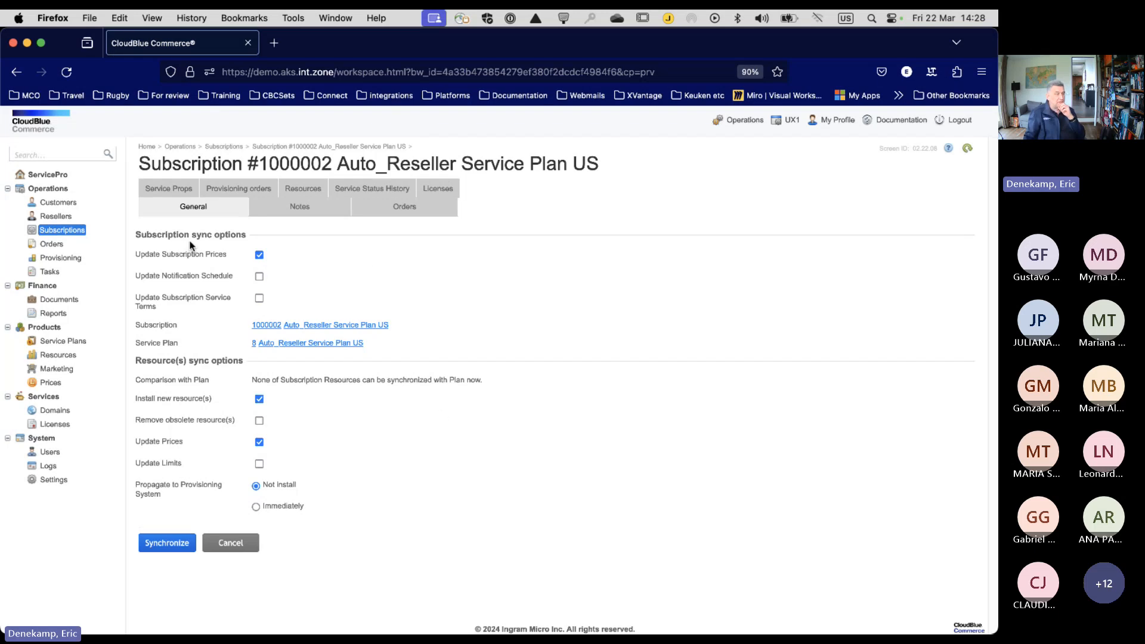
left_click(260, 442)
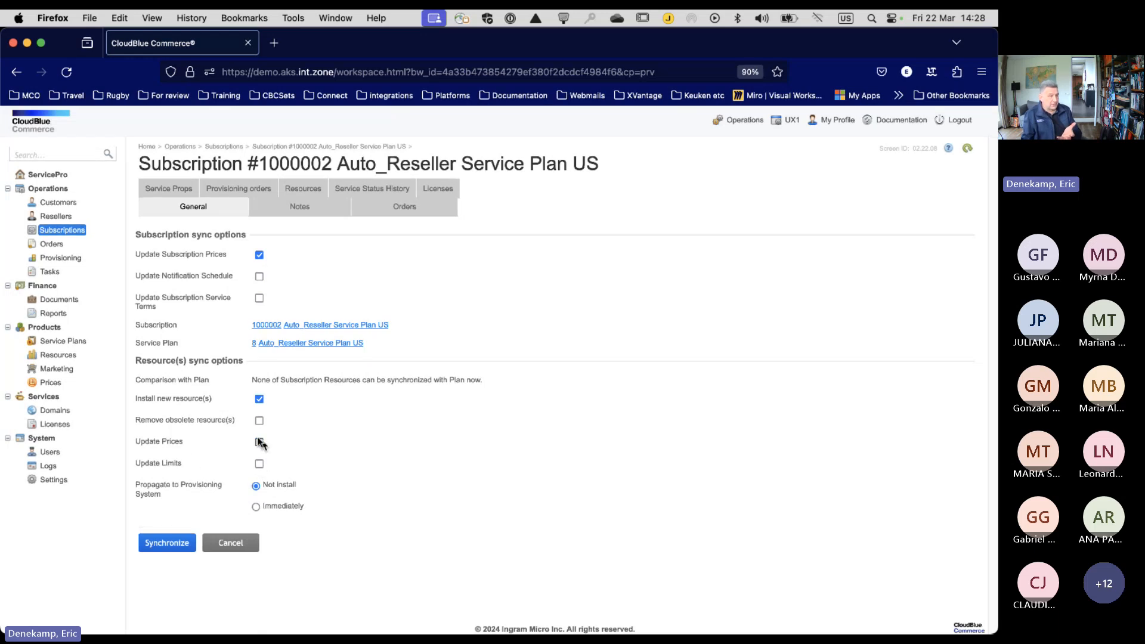
left_click(260, 255)
left_click(260, 399)
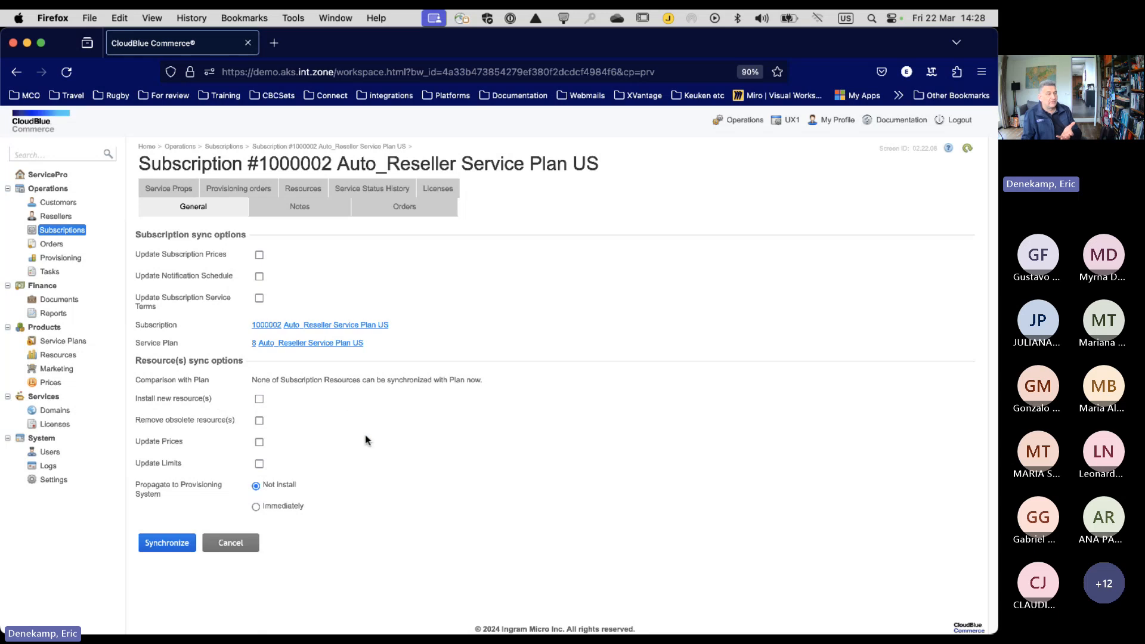
Try the sync options Update Limits and Update Subscription Service Terms, and leave without synchronizing the subscription.
left_click(259, 465)
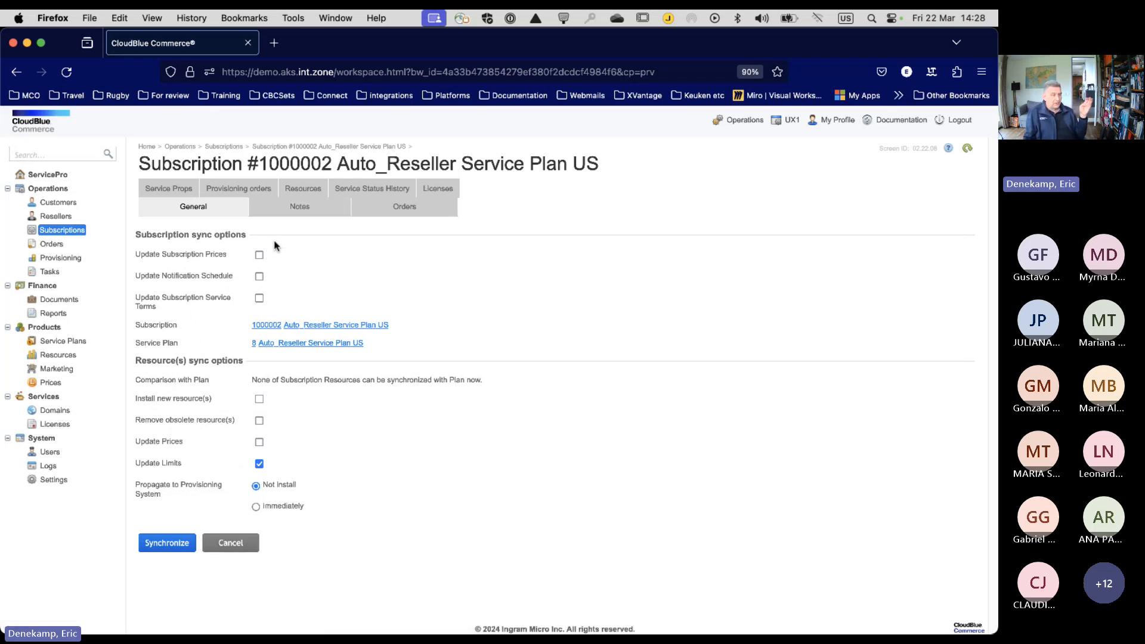
left_click(259, 463)
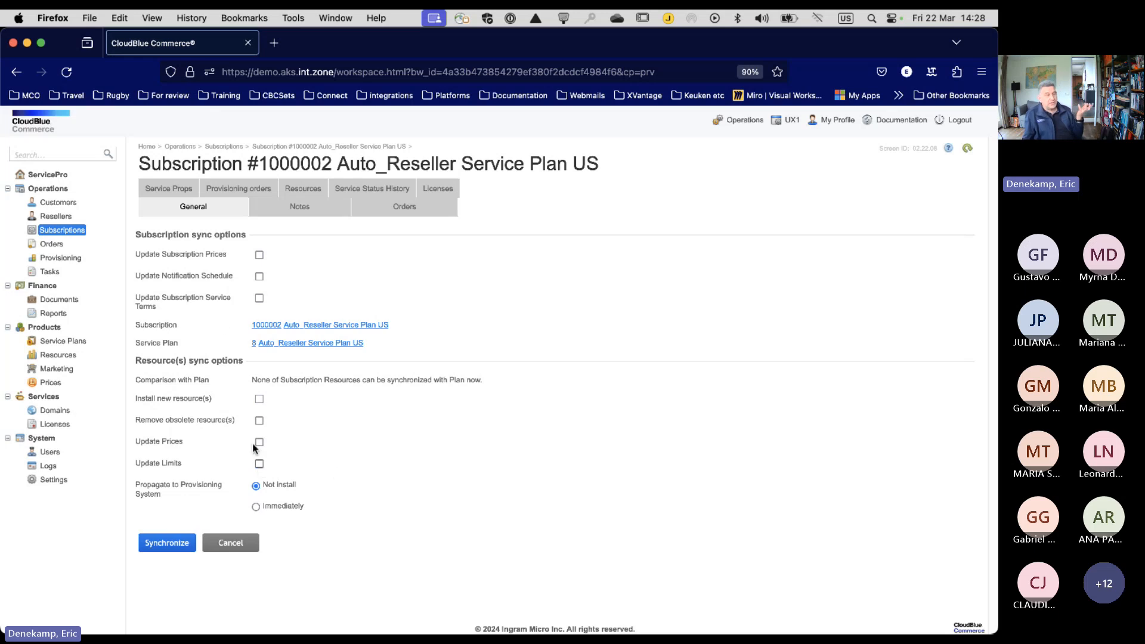
left_click(259, 298)
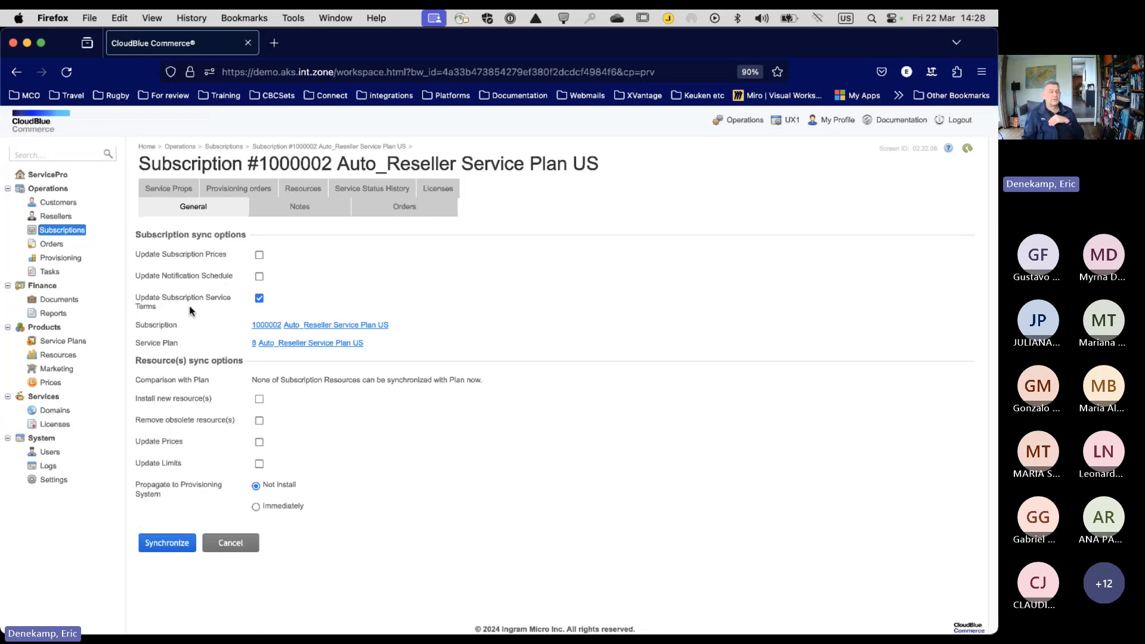
left_click(237, 546)
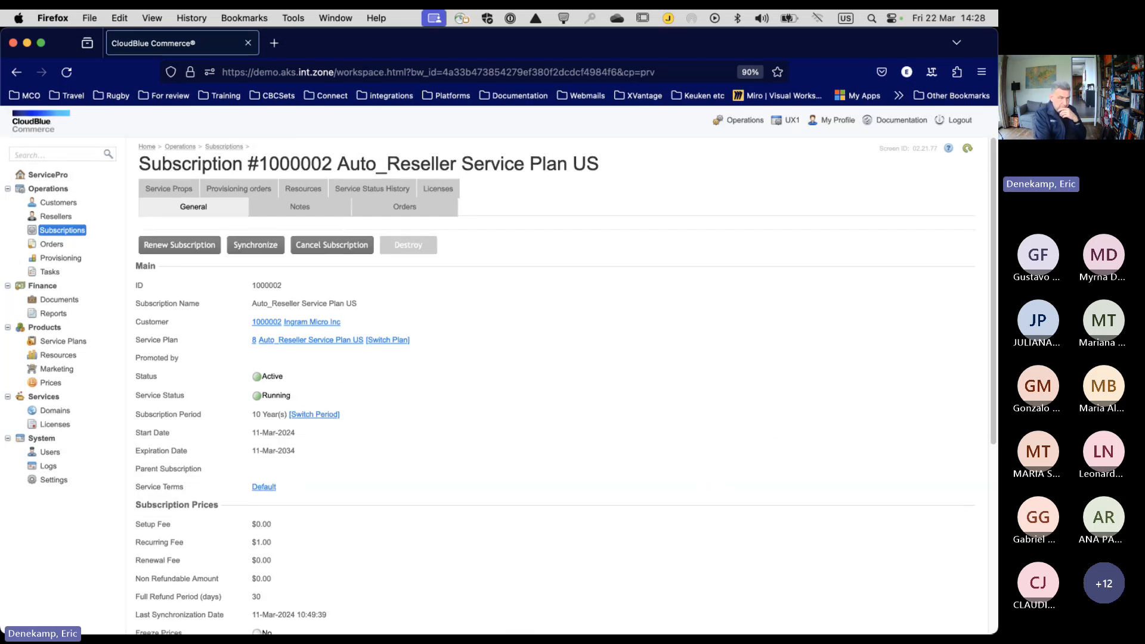
key("super+Tab")
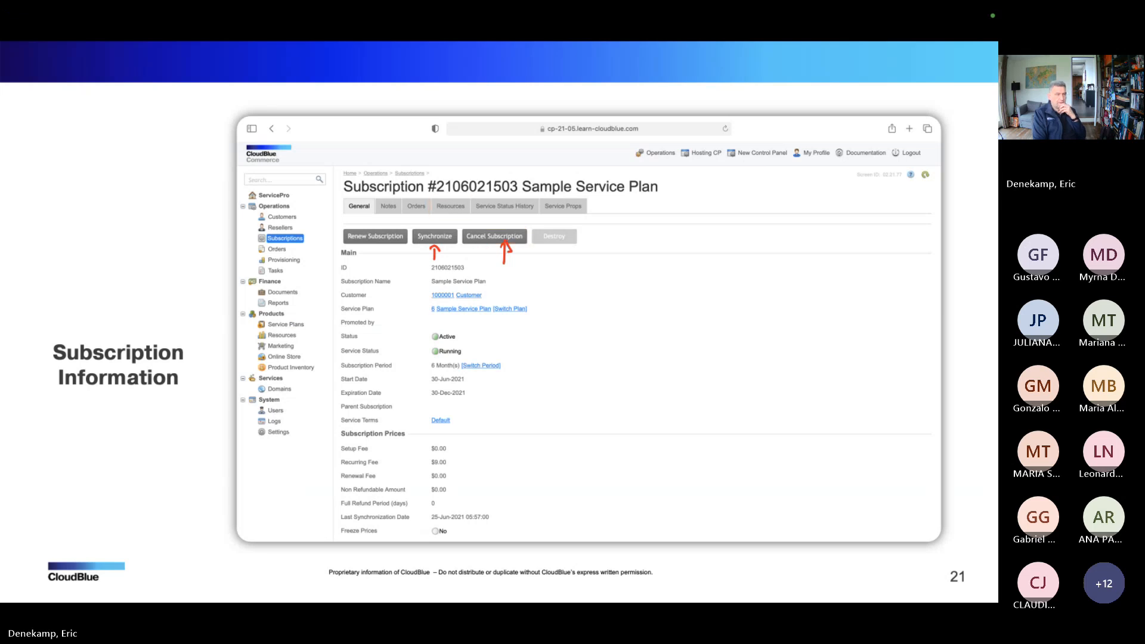
key("Right")
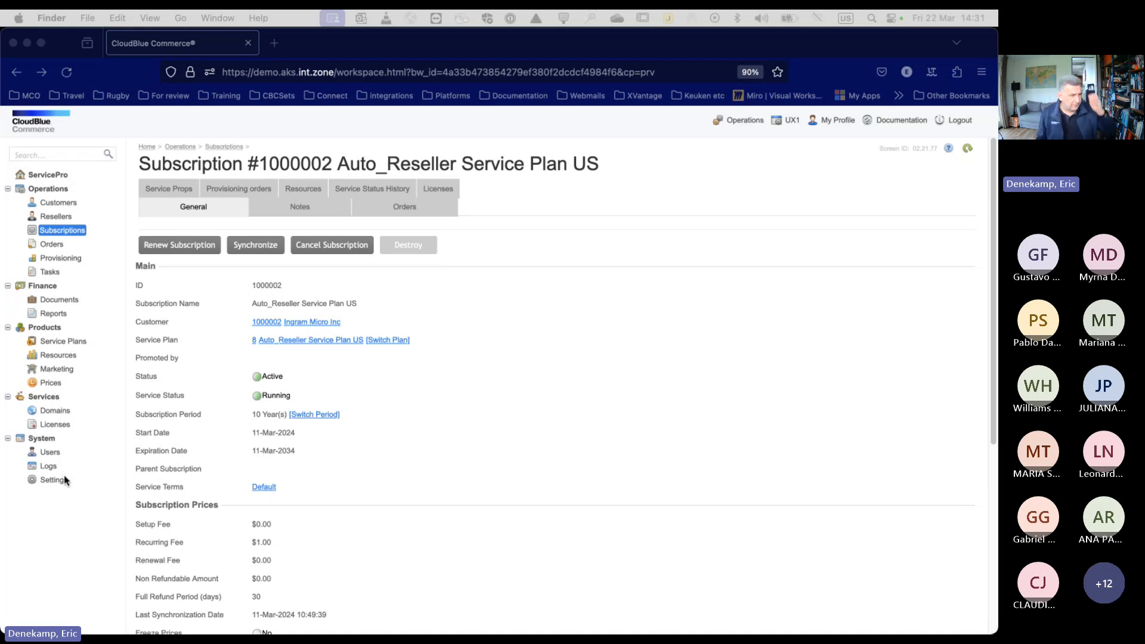
scroll(370, 453, "down", 3)
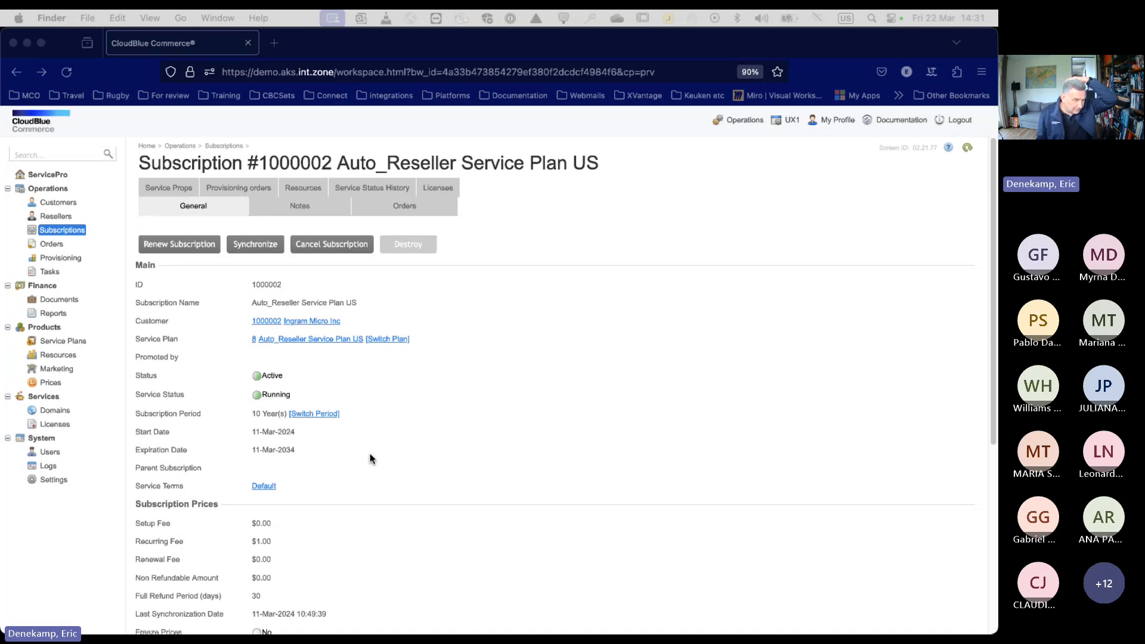
scroll(388, 394, "up", 5)
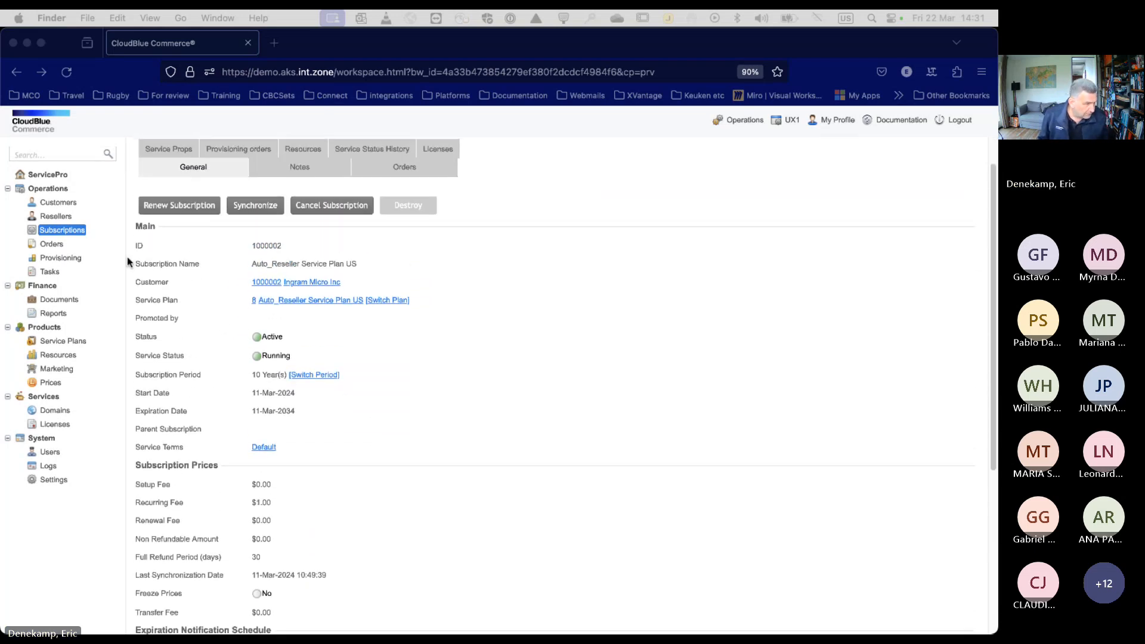
Open the Cloud VPS Services Monthly service plan, and examine its provisioning notification setting and billing terms.
left_click(56, 342)
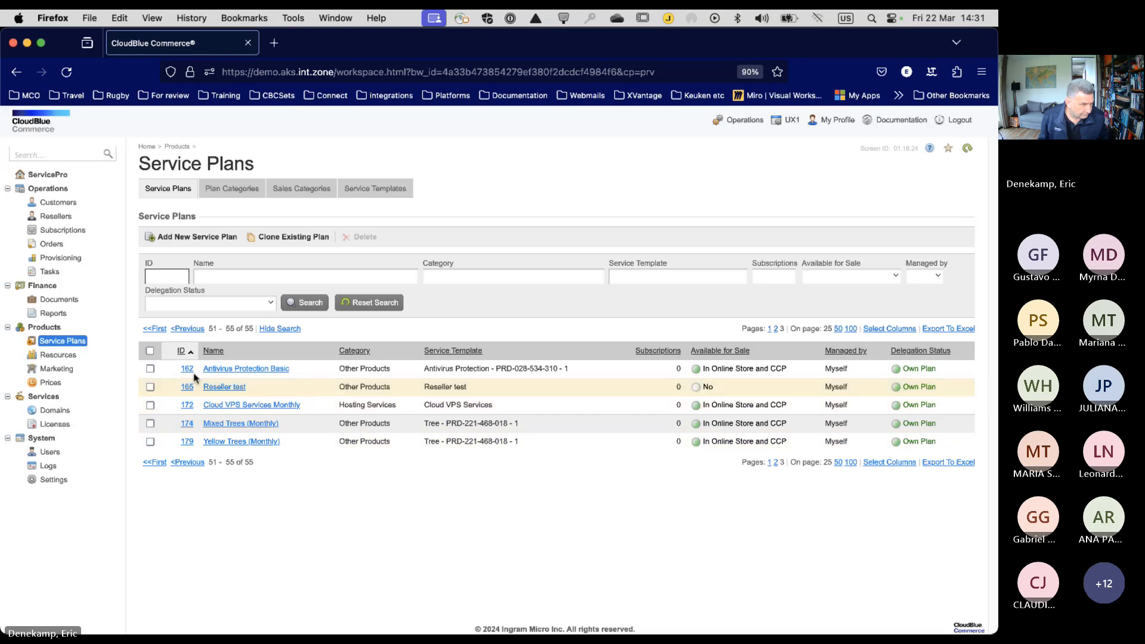
left_click(240, 406)
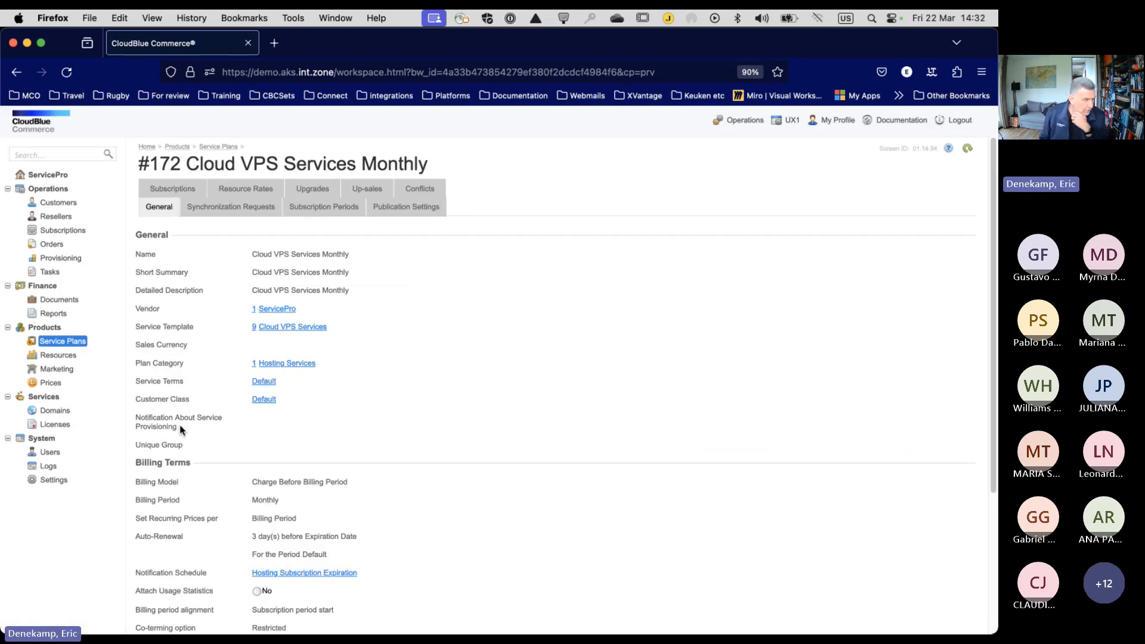
left_click_drag(181, 428, 135, 419)
scroll(396, 417, "down", 5)
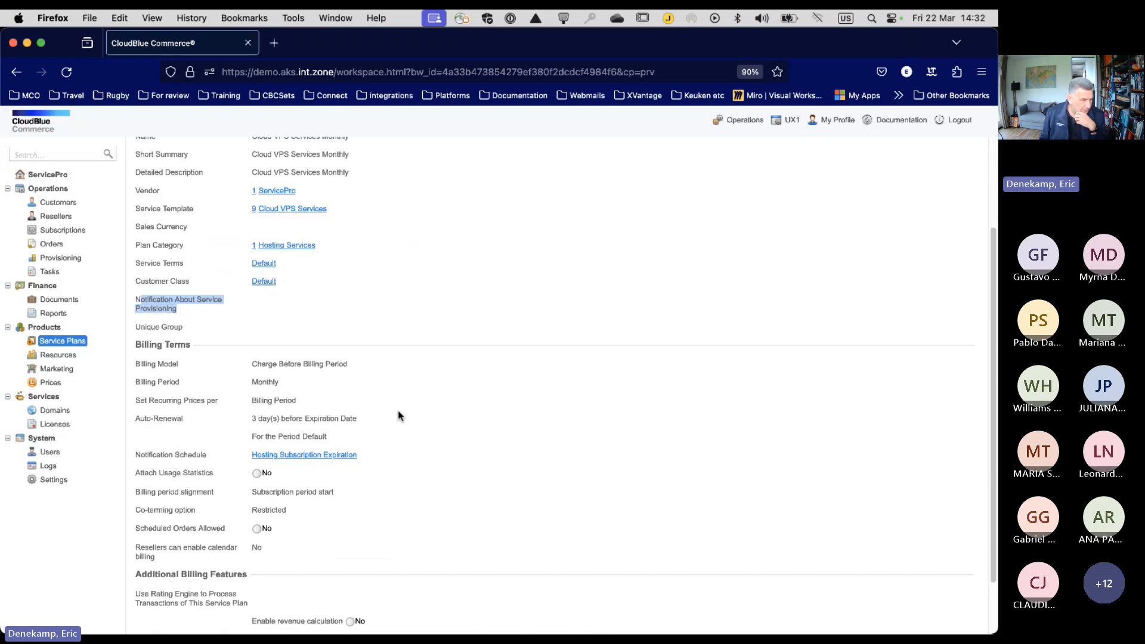
Compare the plan's Notification Schedule billing term with its Notification About Service Provisioning setting.
left_click_drag(209, 416, 136, 416)
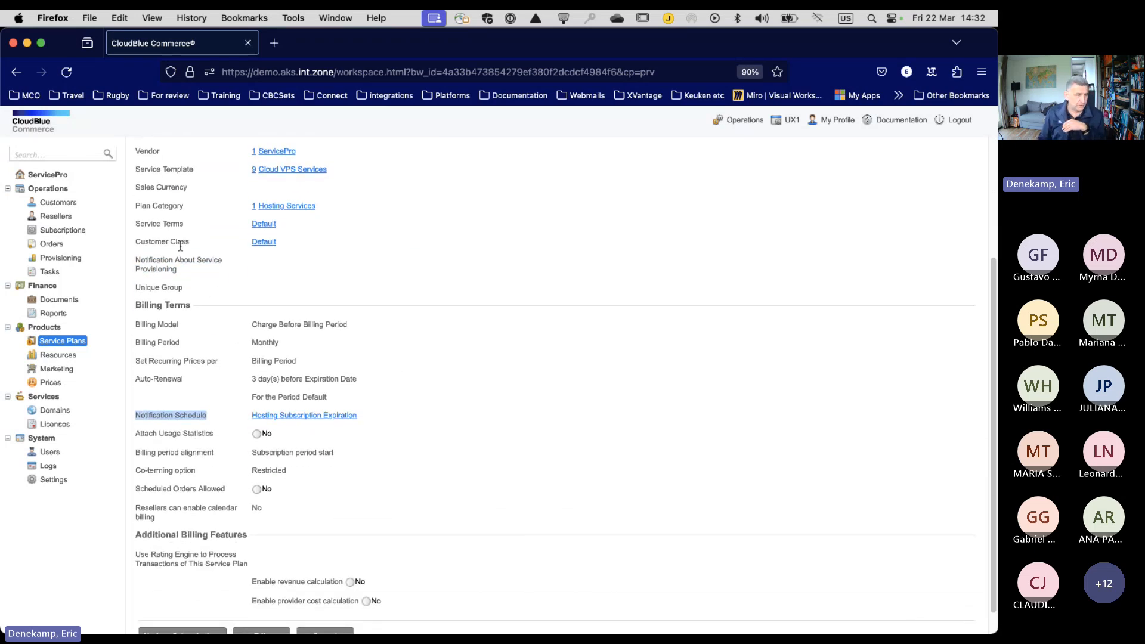
left_click_drag(181, 276, 136, 261)
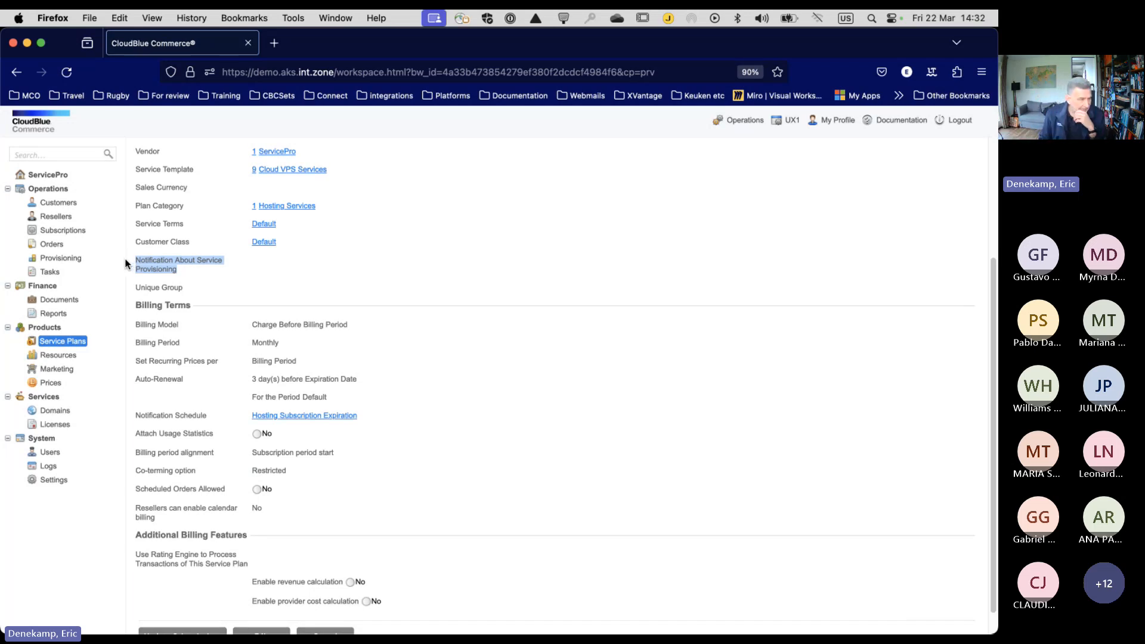
left_click(200, 416)
left_click_drag(207, 418, 135, 420)
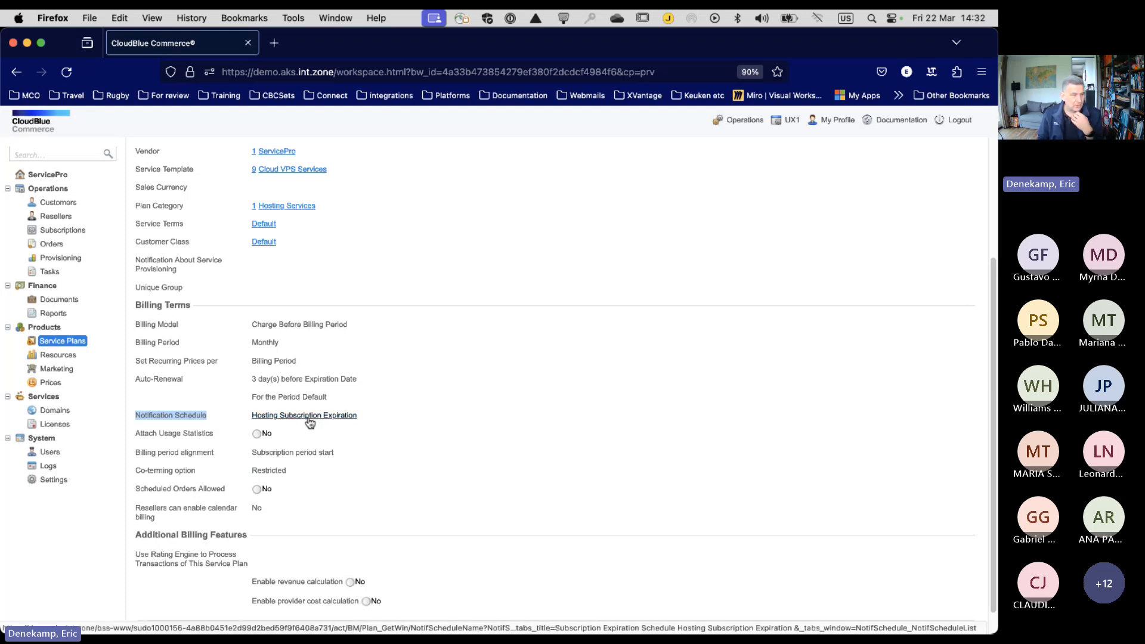
Open the schedule details of the Hosting Subscription Expiration notification schedule from the system's notification settings.
left_click(54, 479)
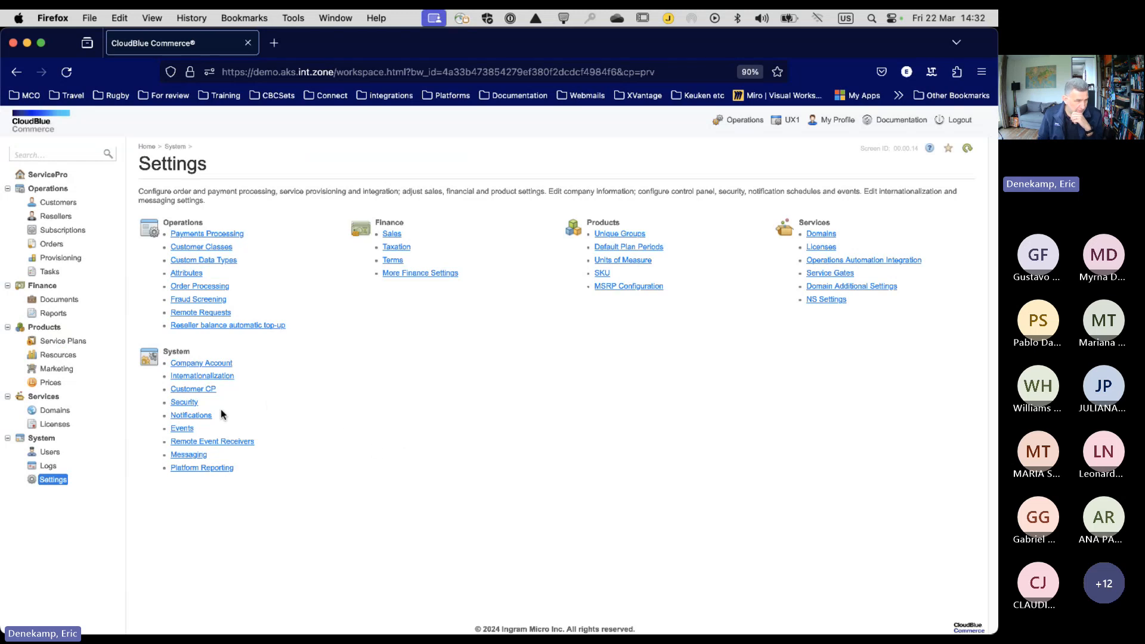
key("super+0")
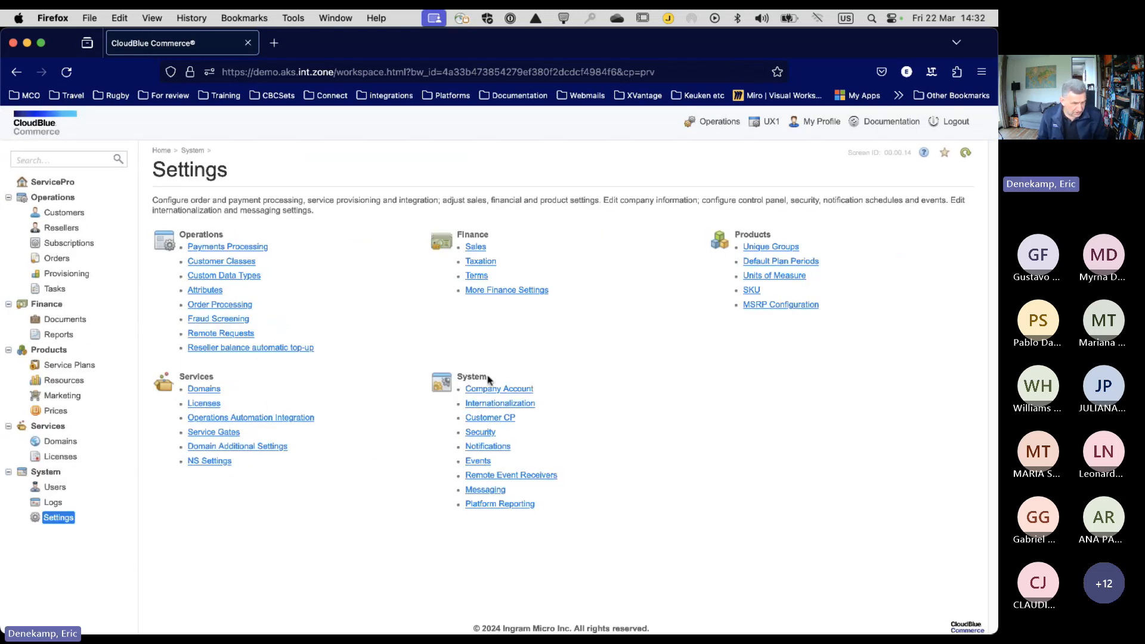
left_click(485, 447)
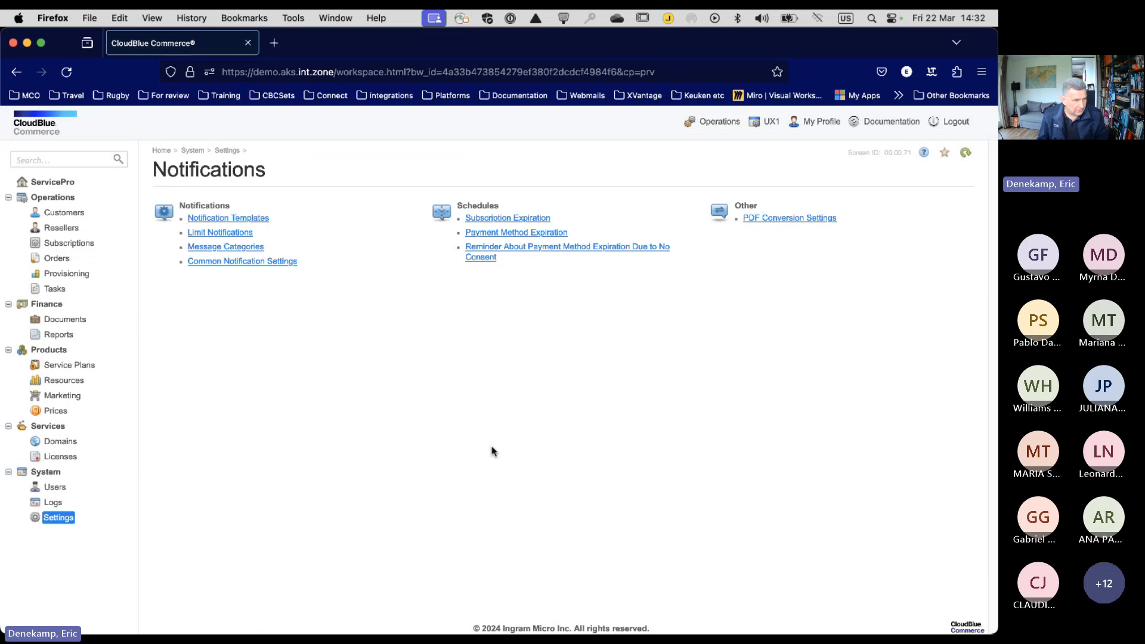
left_click(532, 221)
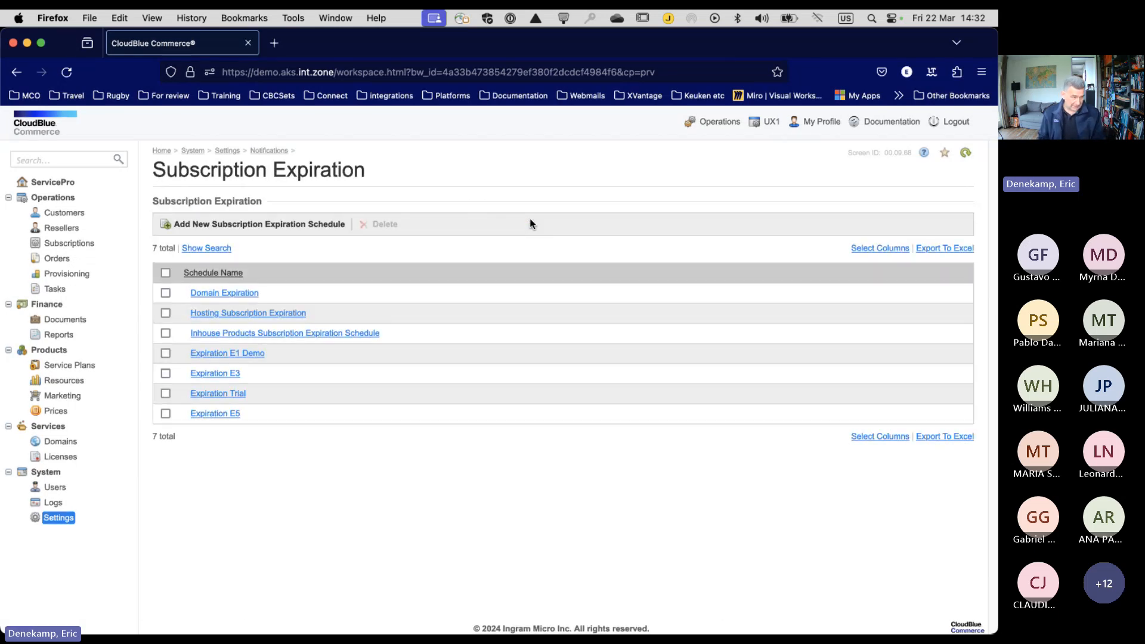
left_click(287, 315)
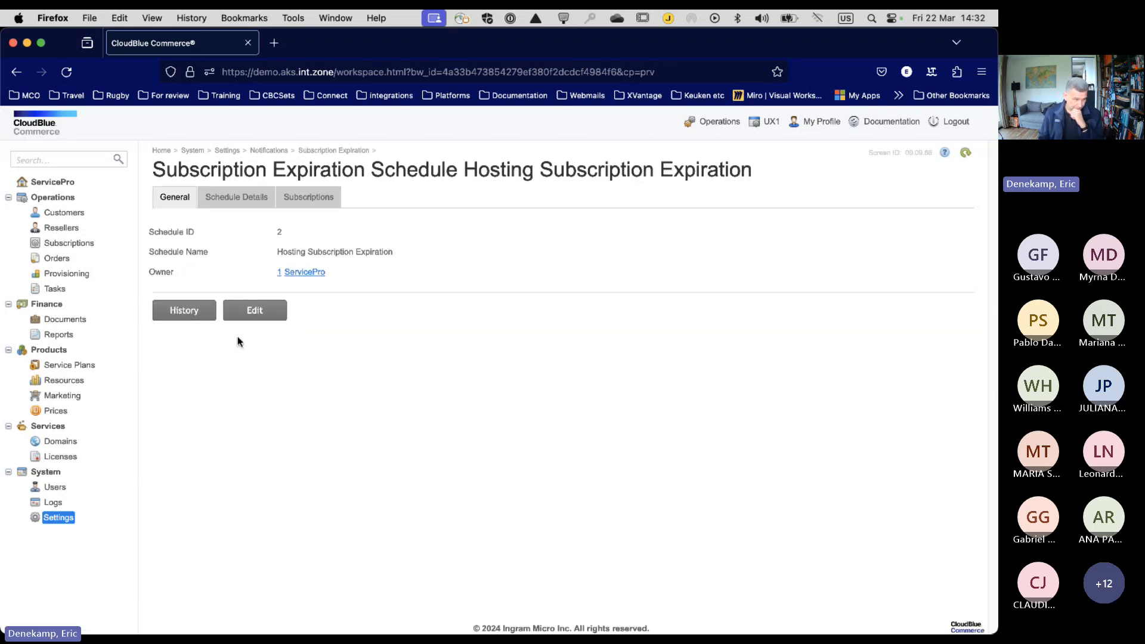
left_click(239, 199)
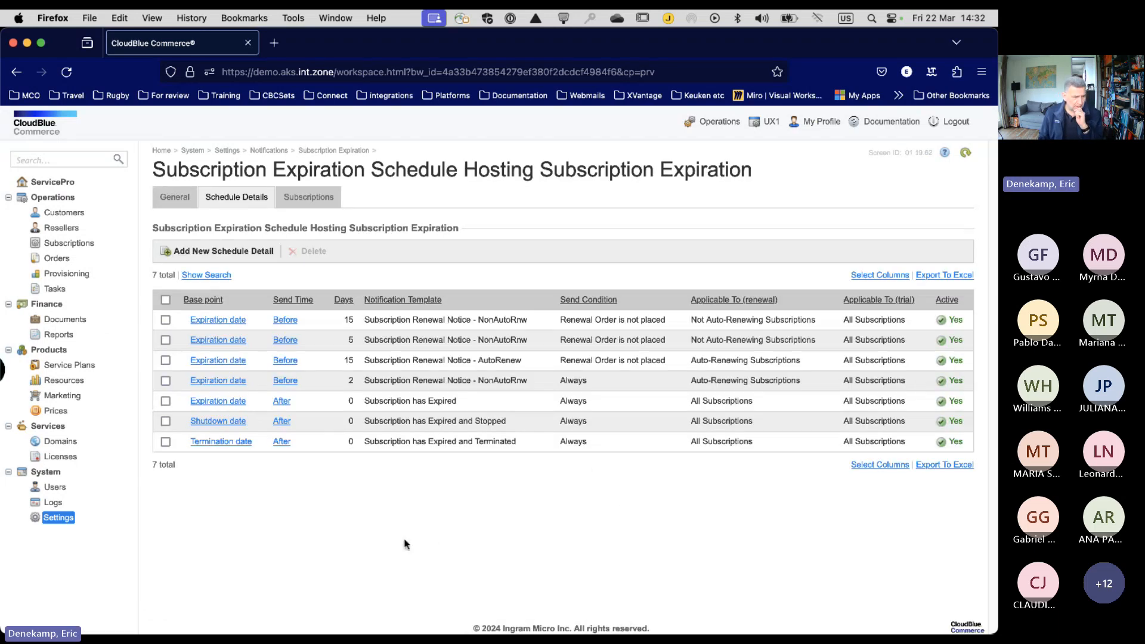
Examine the days and send condition of the pre-expiration notices for subscriptions that are not auto-renewing.
double_click(349, 320)
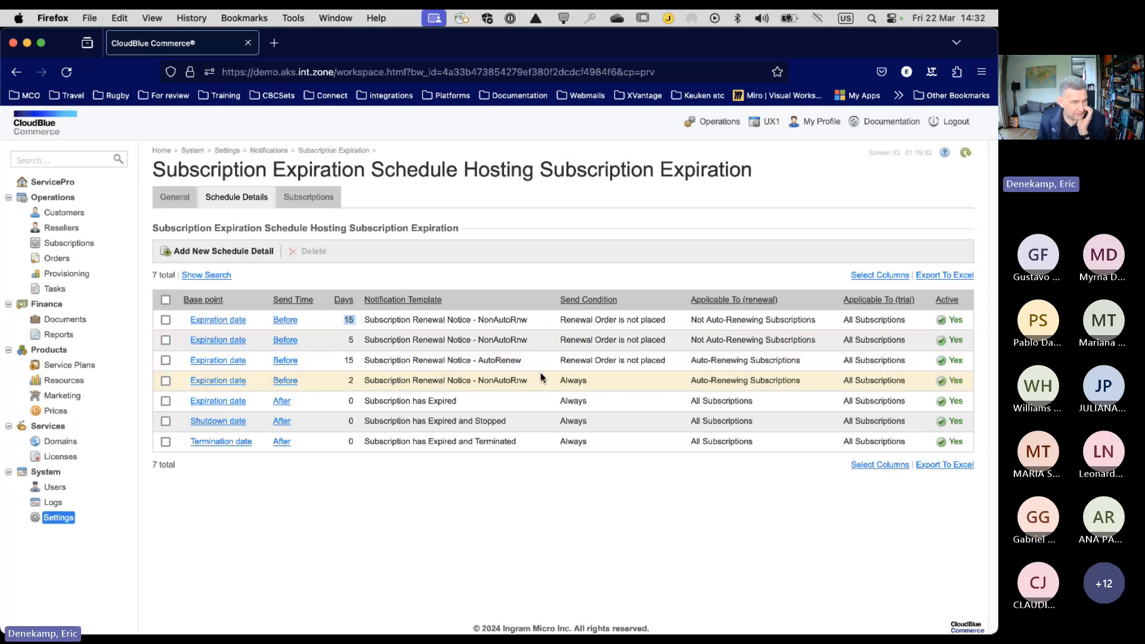
double_click(349, 341)
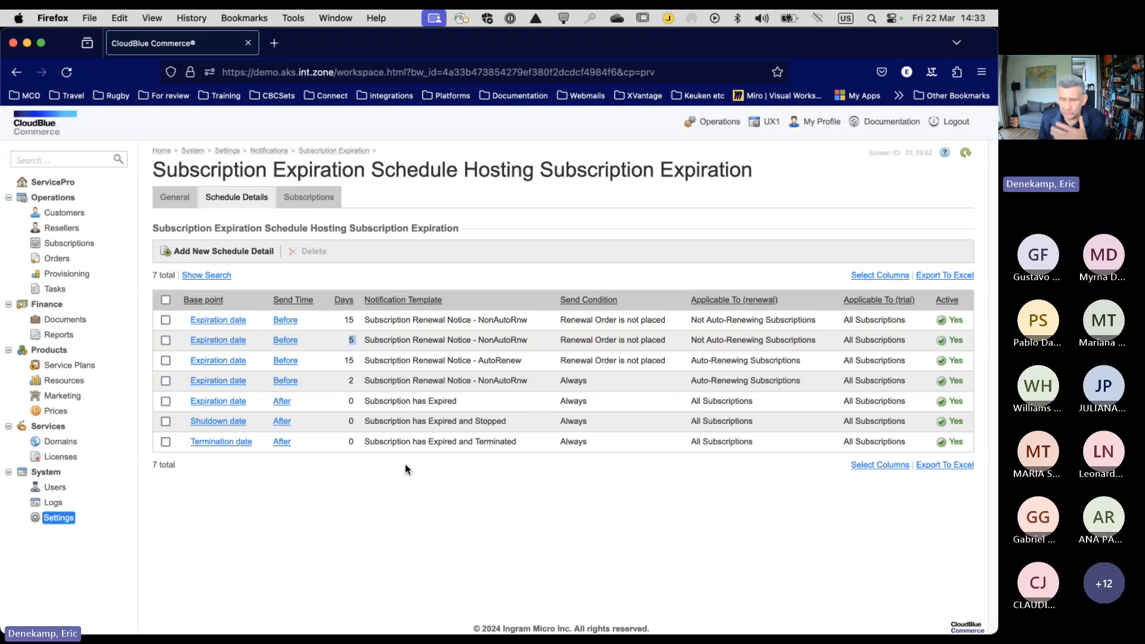
left_click_drag(667, 340, 560, 339)
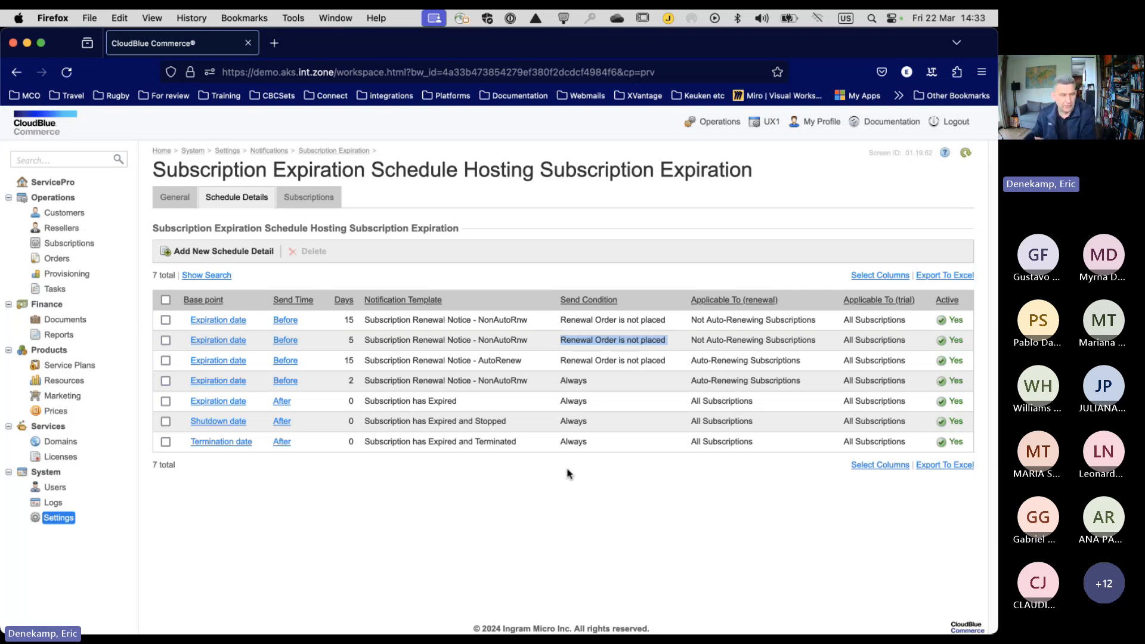
Inspect the schedule detail sent after the expiration date, and highlight its Subscription has Expired template in the schedule list.
left_click(281, 400)
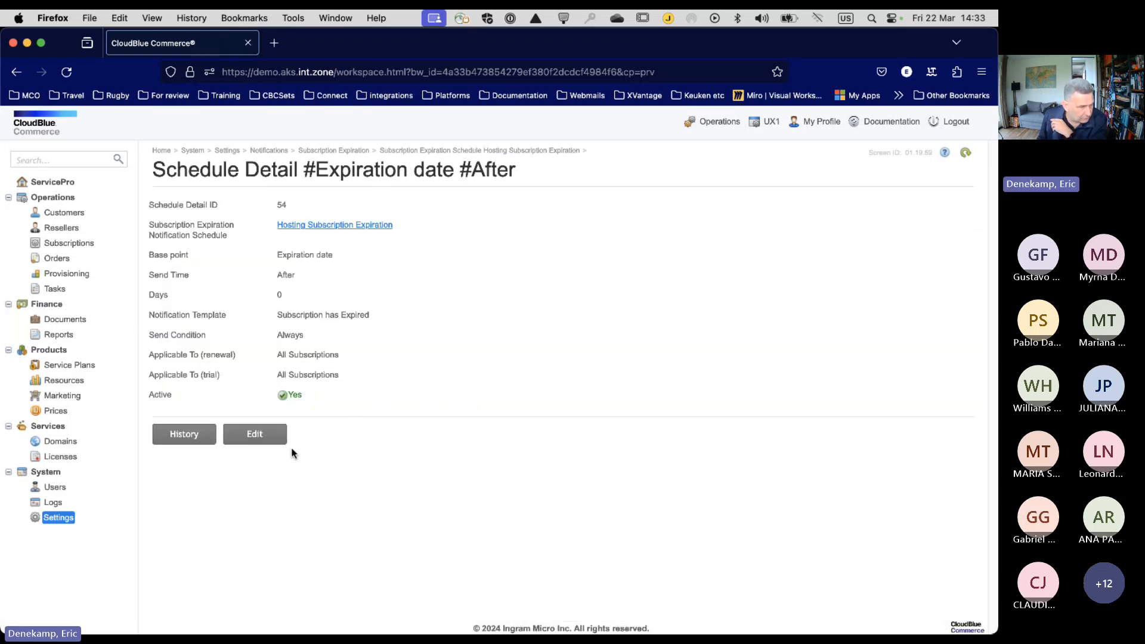
left_click(462, 151)
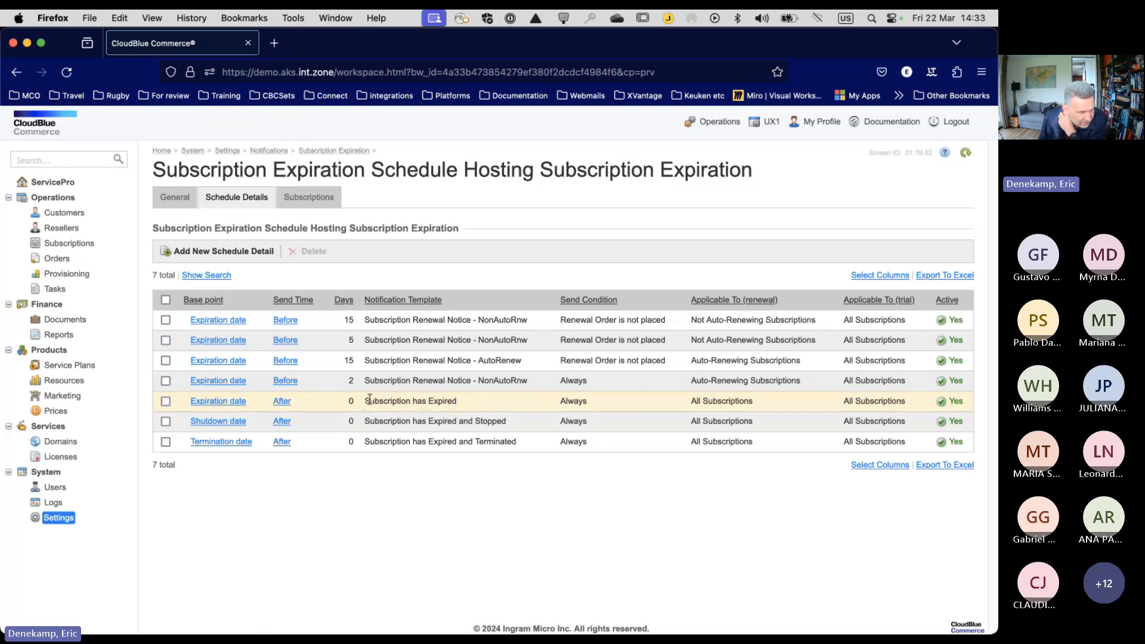
left_click_drag(364, 401, 467, 405)
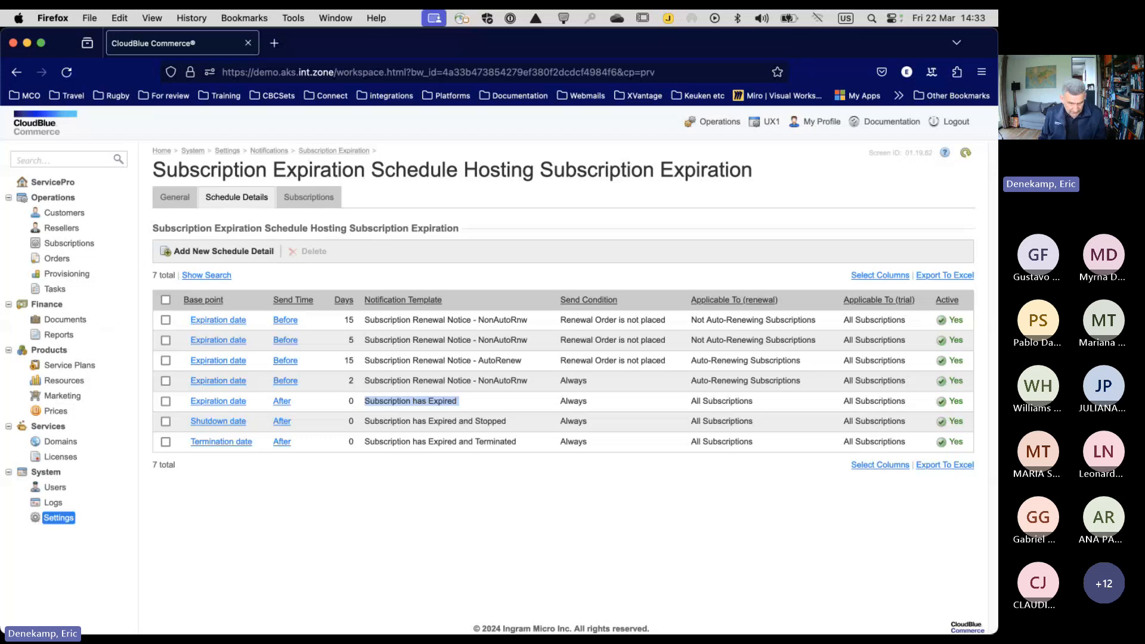
Switch to the subscription lifecycle slide and draw red arrows marking the starts of the GRACED and EXPIRED statuses.
key("super+Tab")
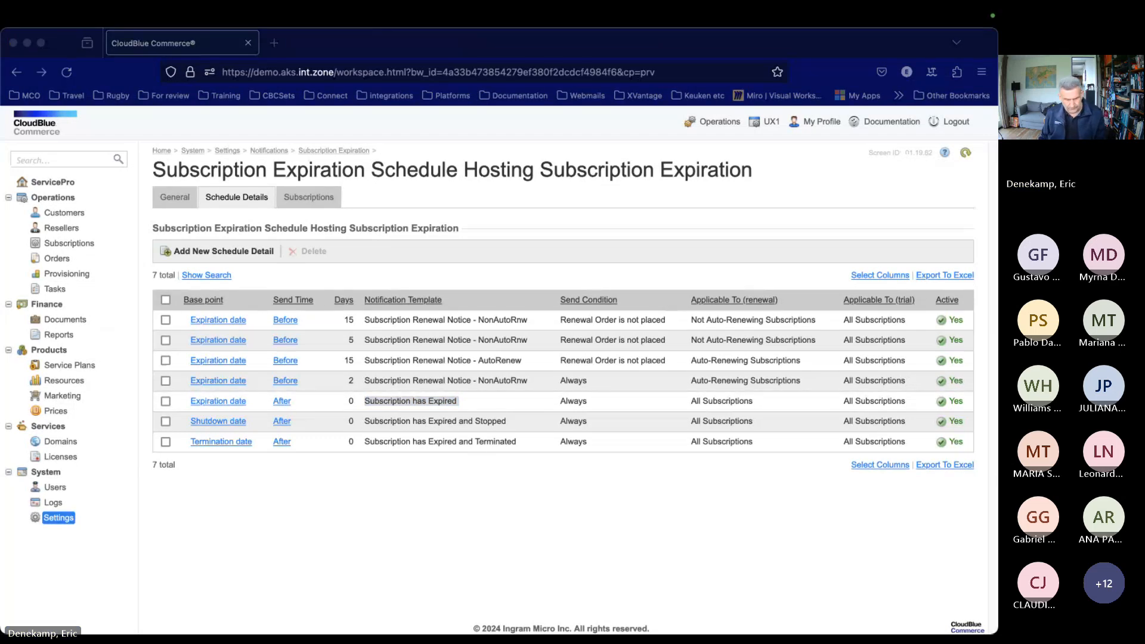
key("super+Tab")
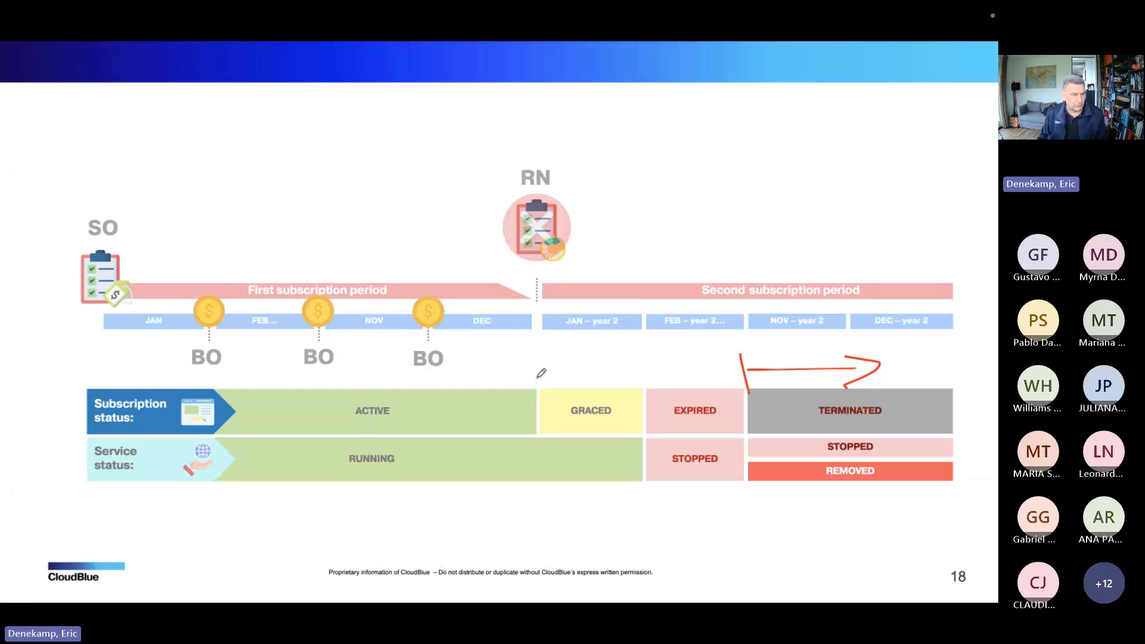
mouse_move(536, 378)
left_mouse_down()
mouse_move(539, 409)
mouse_move(545, 390)
left_mouse_up()
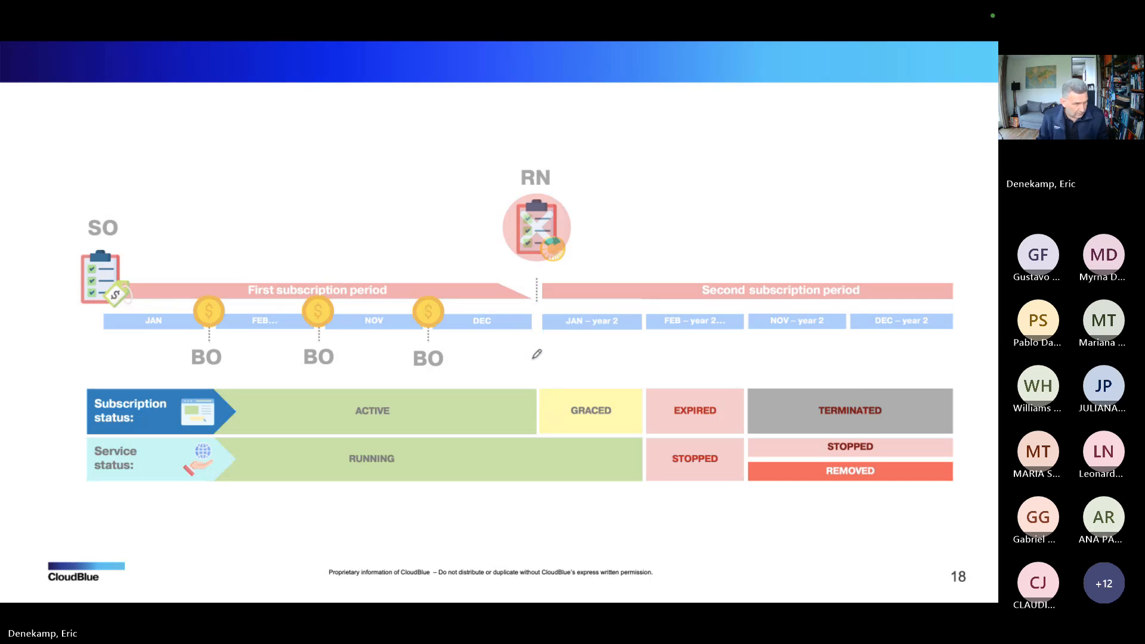
mouse_move(532, 359)
left_mouse_down()
mouse_move(541, 404)
mouse_move(549, 394)
left_mouse_up()
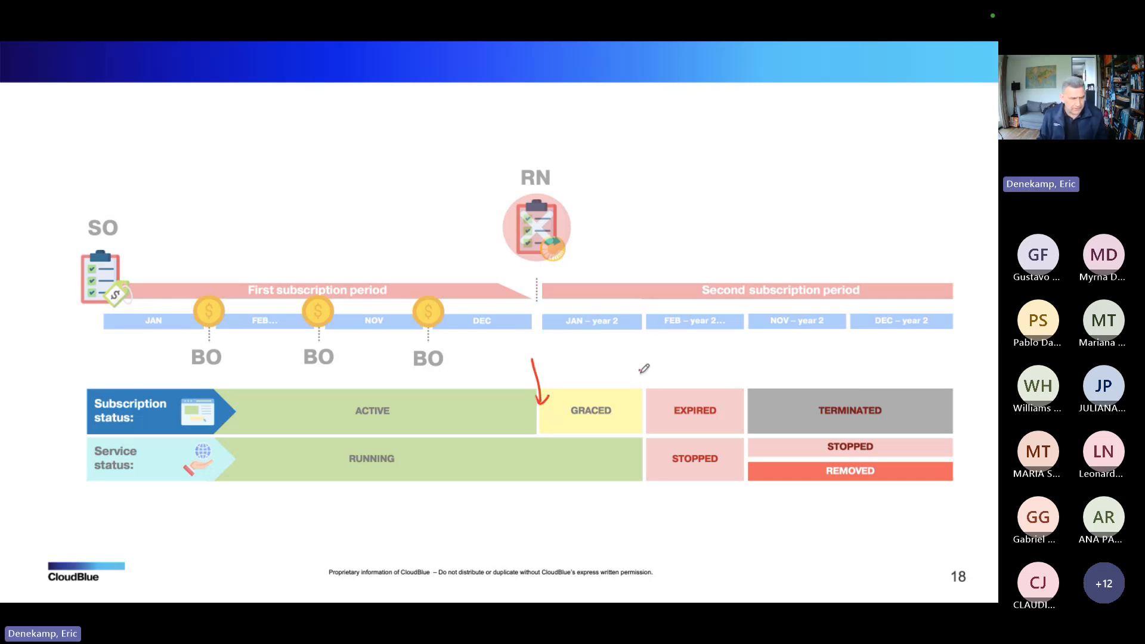
mouse_move(640, 370)
left_mouse_down()
mouse_move(642, 402)
mouse_move(652, 388)
left_mouse_up()
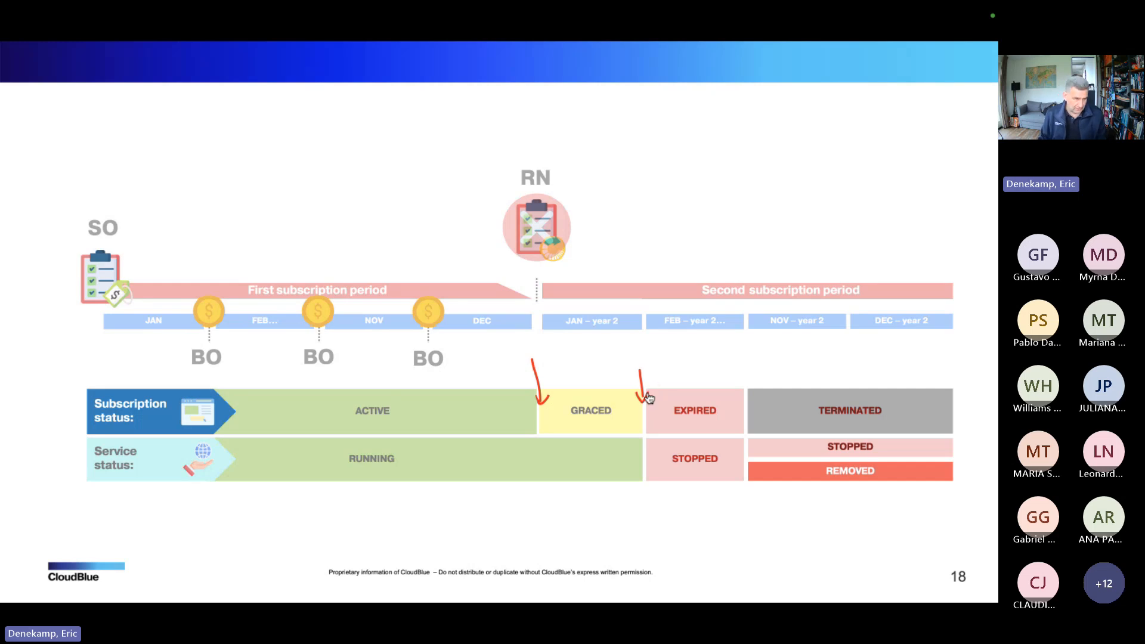
Highlight the shutdown and termination notification templates in Firefox, and mark the start of the TERMINATED status with an arrow on the slide.
key("super+Tab")
left_click_drag(365, 422, 519, 422)
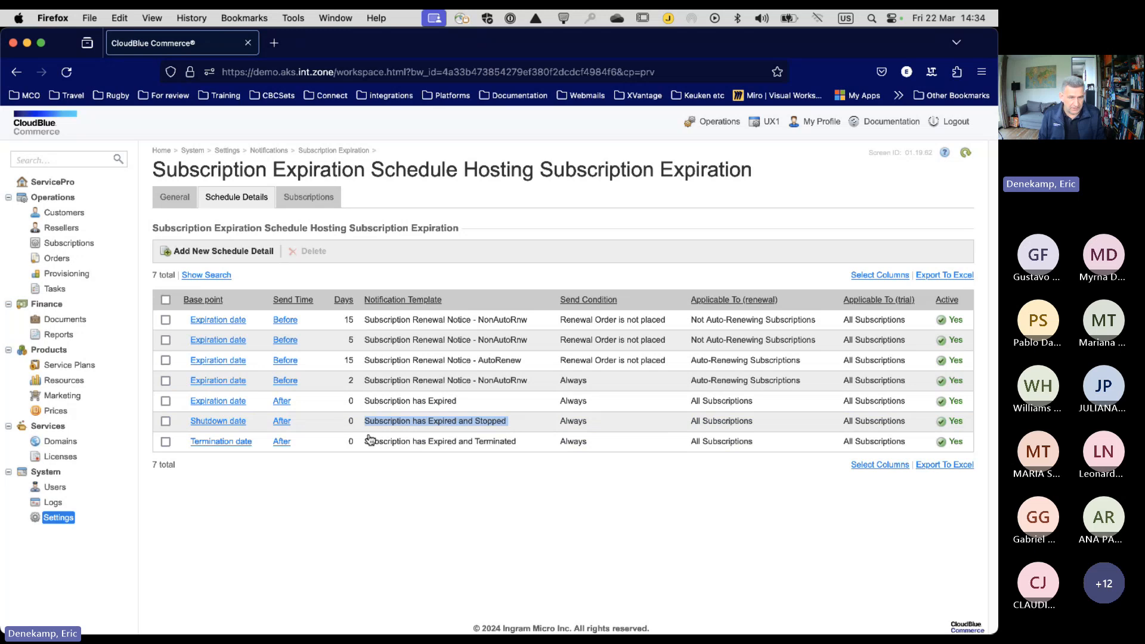
key("super+Tab")
mouse_move(743, 368)
left_mouse_down()
mouse_move(744, 401)
mouse_move(751, 393)
left_mouse_up()
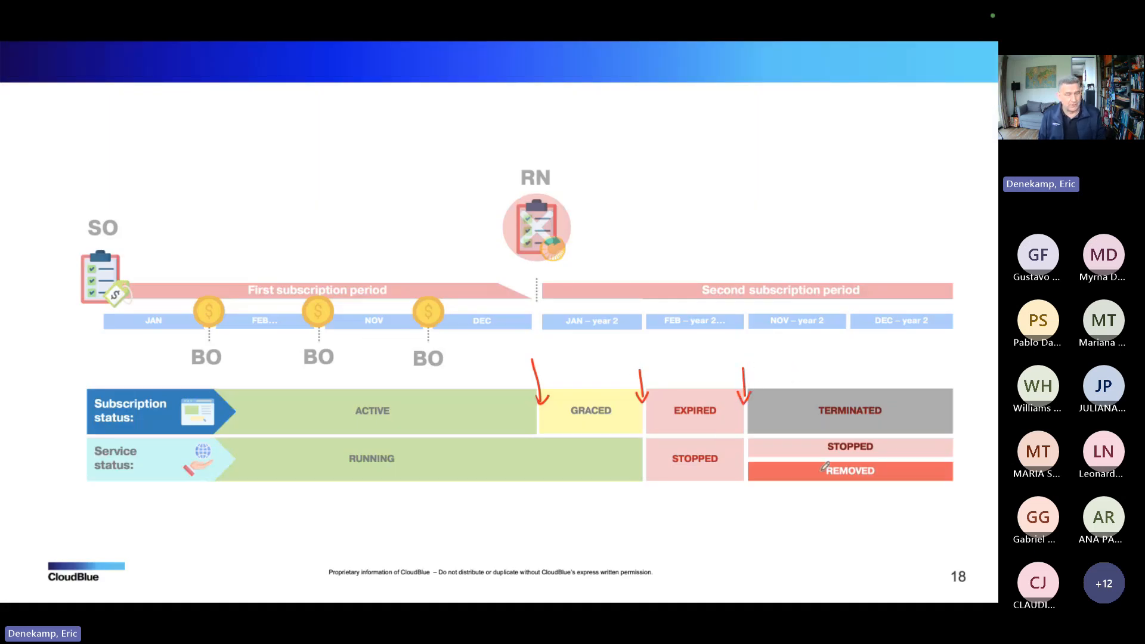
mouse_move(922, 460)
left_mouse_down()
mouse_move(831, 461)
mouse_move(909, 493)
mouse_move(935, 463)
left_mouse_up()
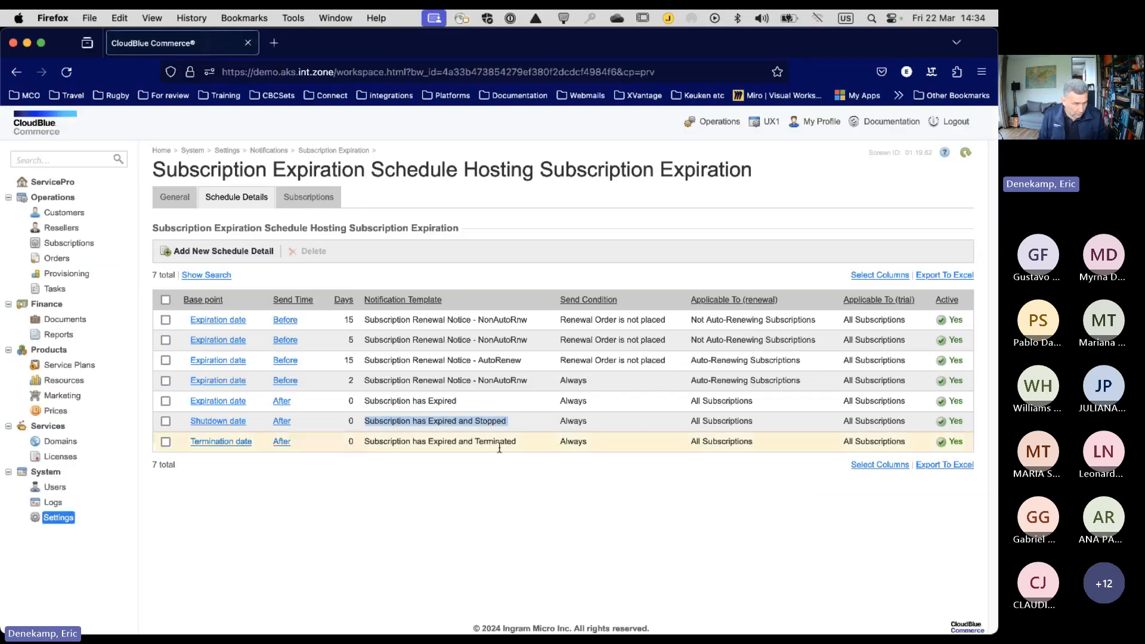
left_click_drag(365, 442, 571, 529)
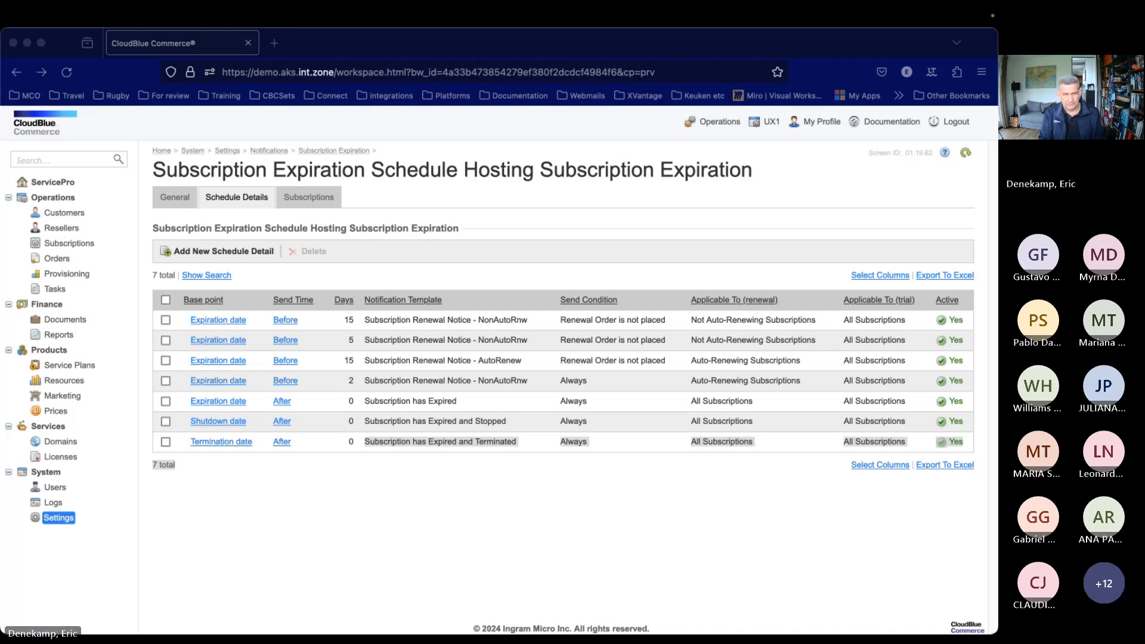
Switch to the presentation and advance to the Operations with Subscriptions slide.
key("super+Tab")
key("Right")
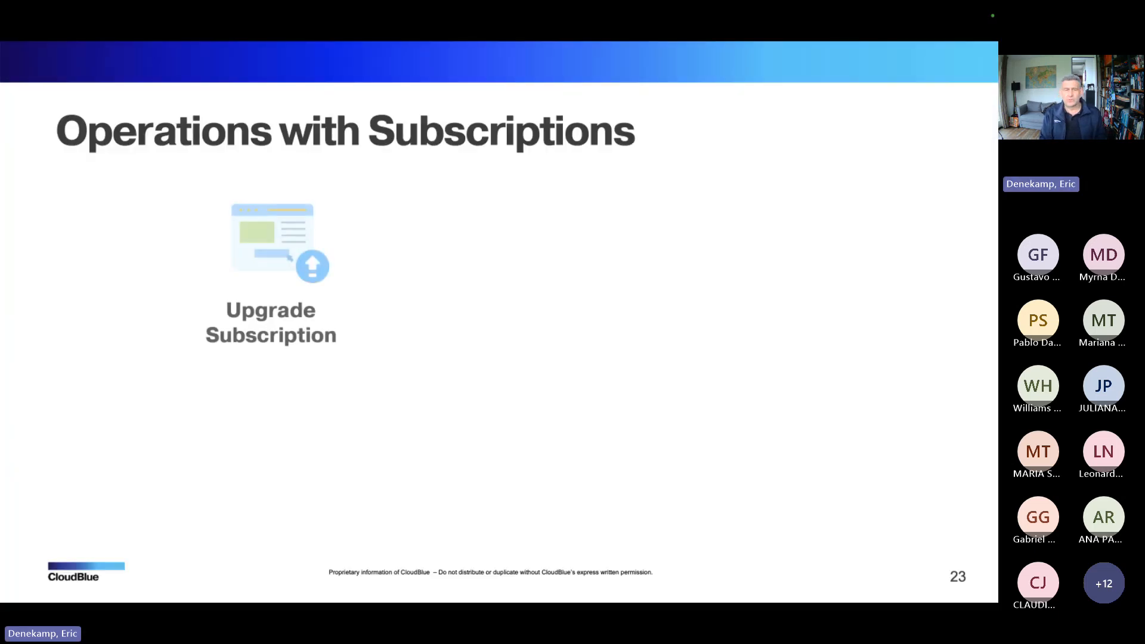
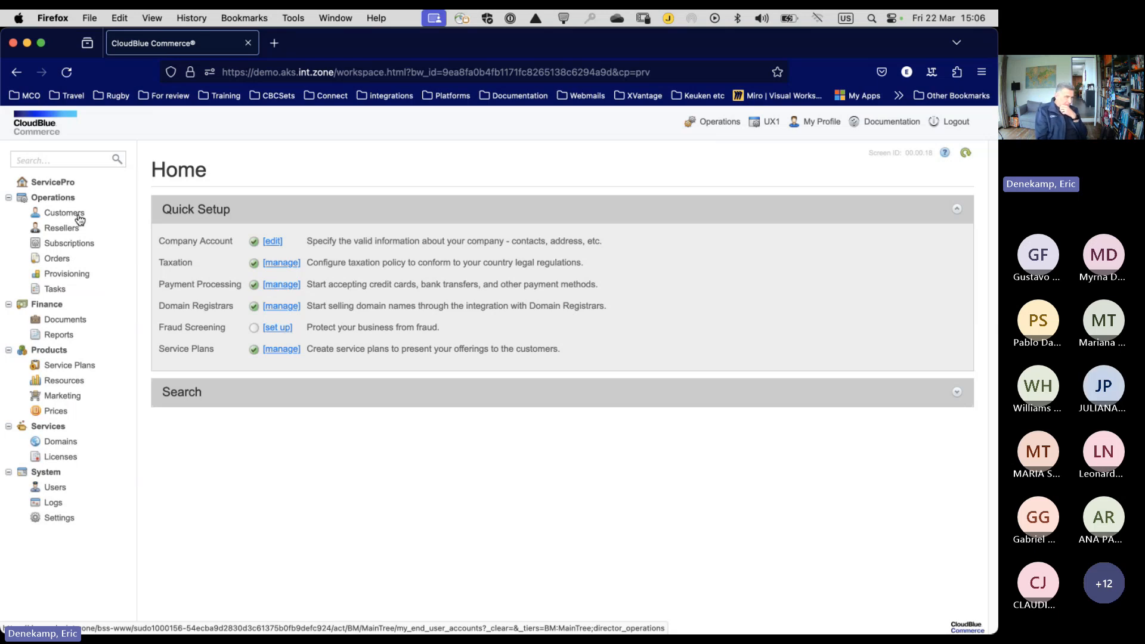
Open the Fries Connection customer account, and bring up its transfer to another distributor.
left_click(79, 219)
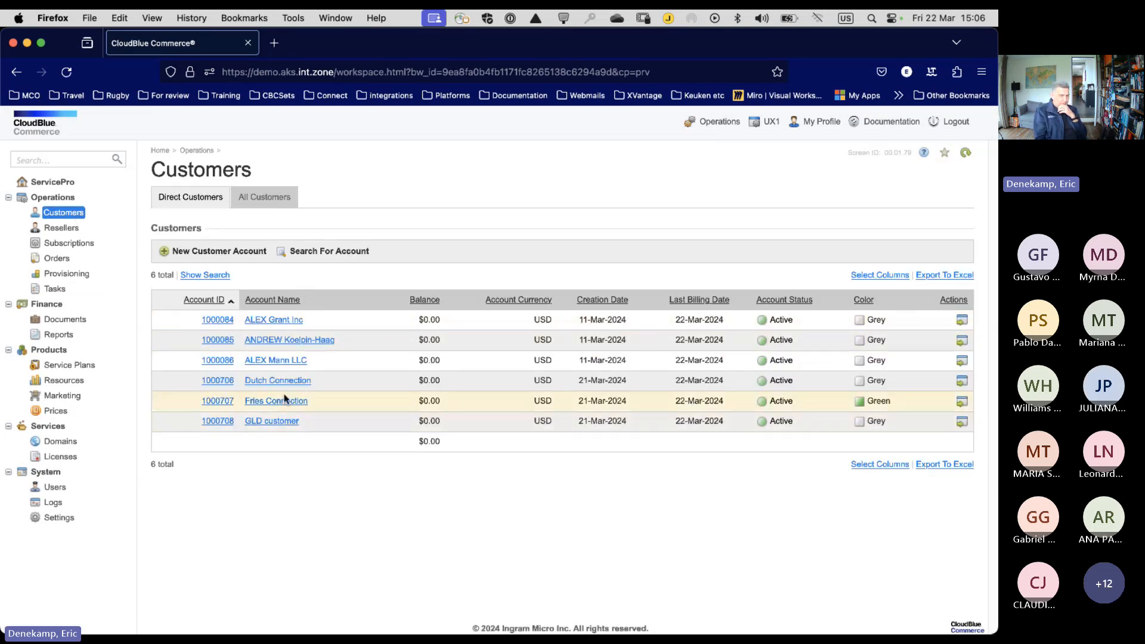
left_click(280, 401)
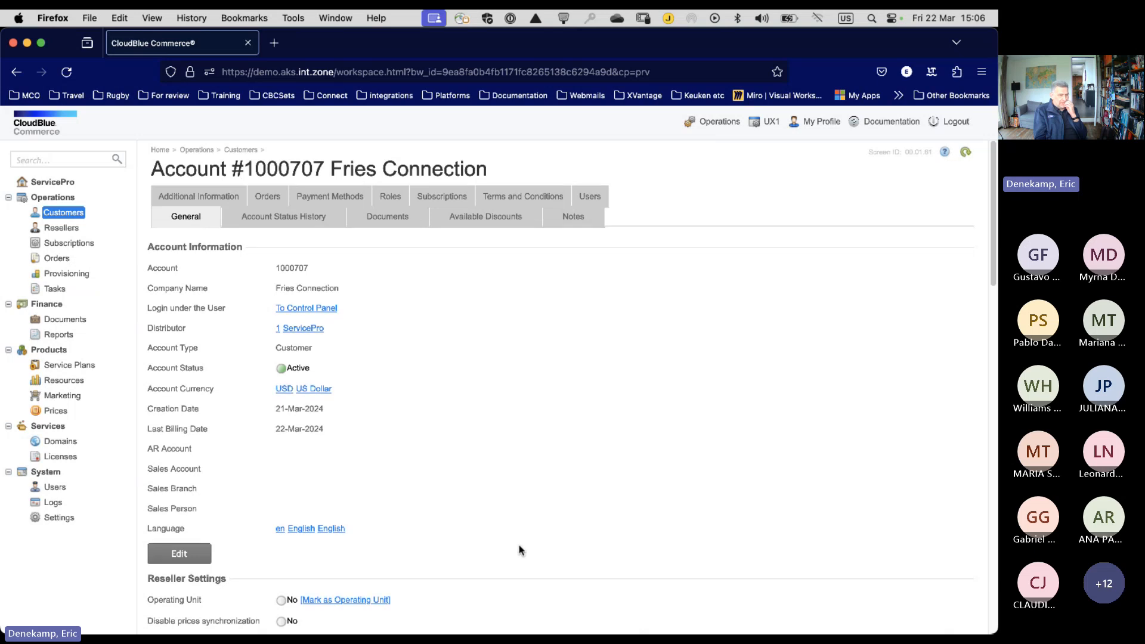
scroll(537, 553, "down", 15)
scroll(521, 550, "down", 2)
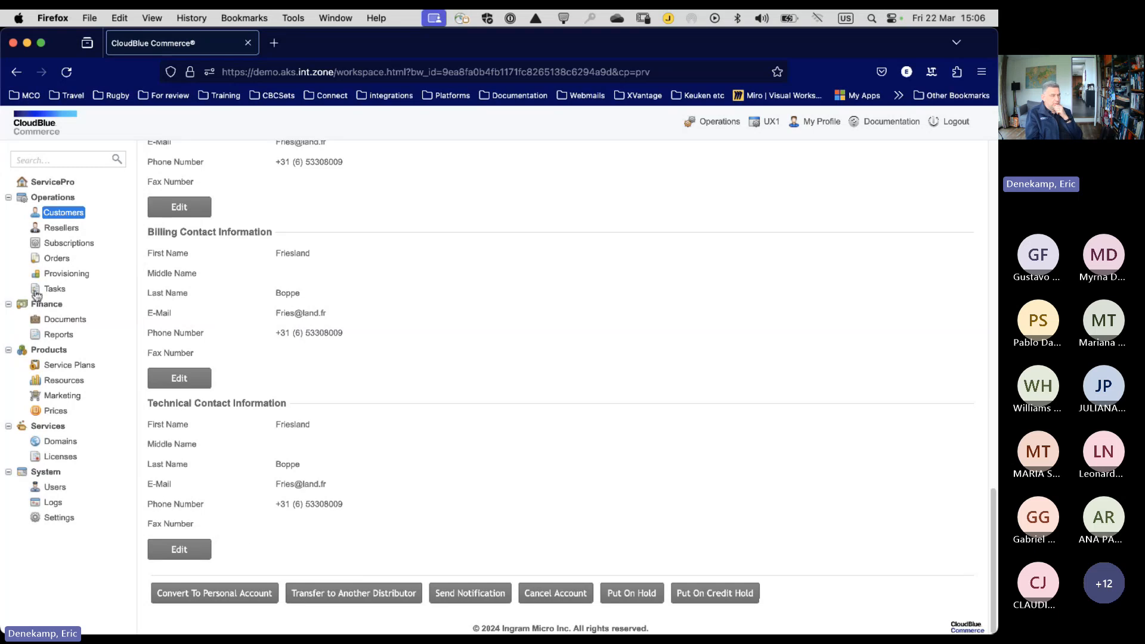
left_click(346, 593)
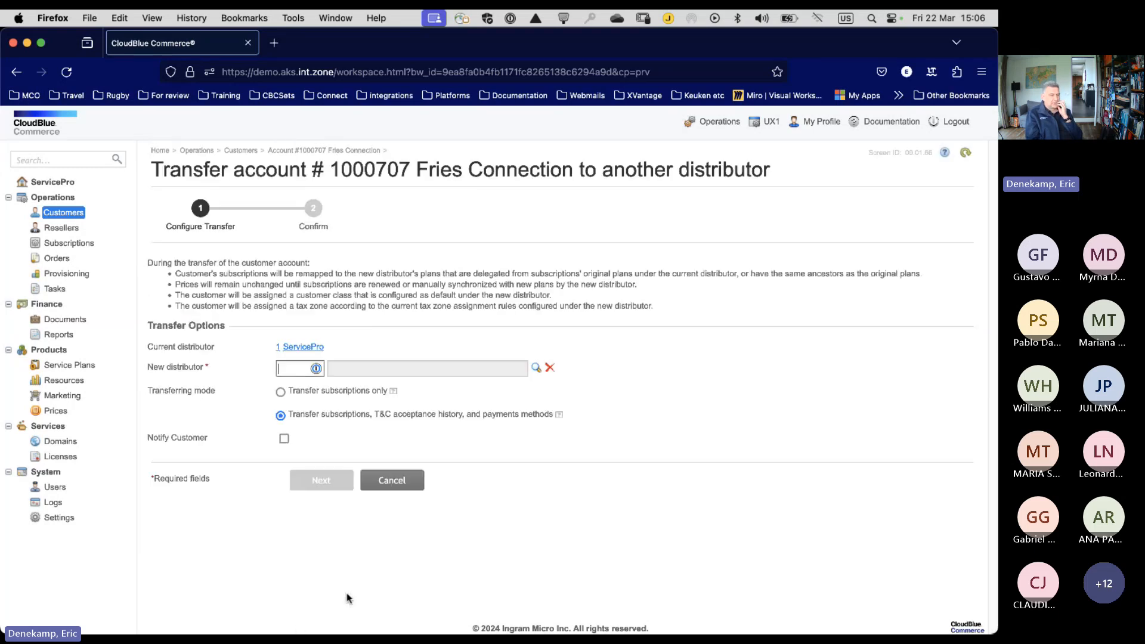
Try the transferring mode Transfer subscriptions only, and cancel the account transfer.
left_click(303, 373)
left_click(281, 392)
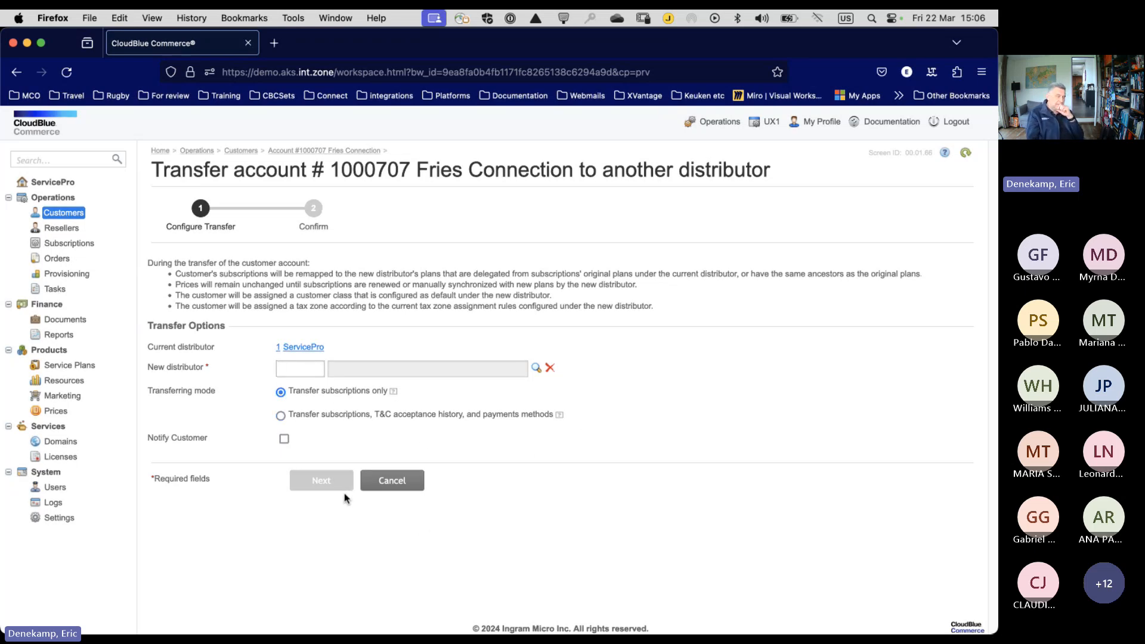
left_click(392, 481)
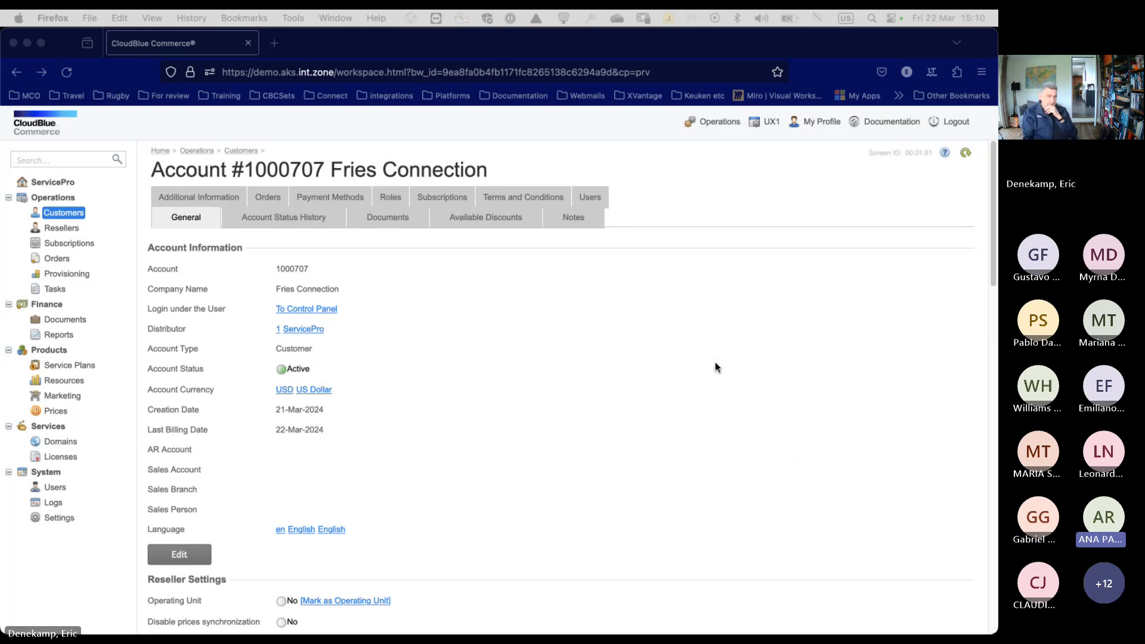
Bring up the transfer options again for moving the Fries Connection account to another distributor.
scroll(716, 358, "down", 20)
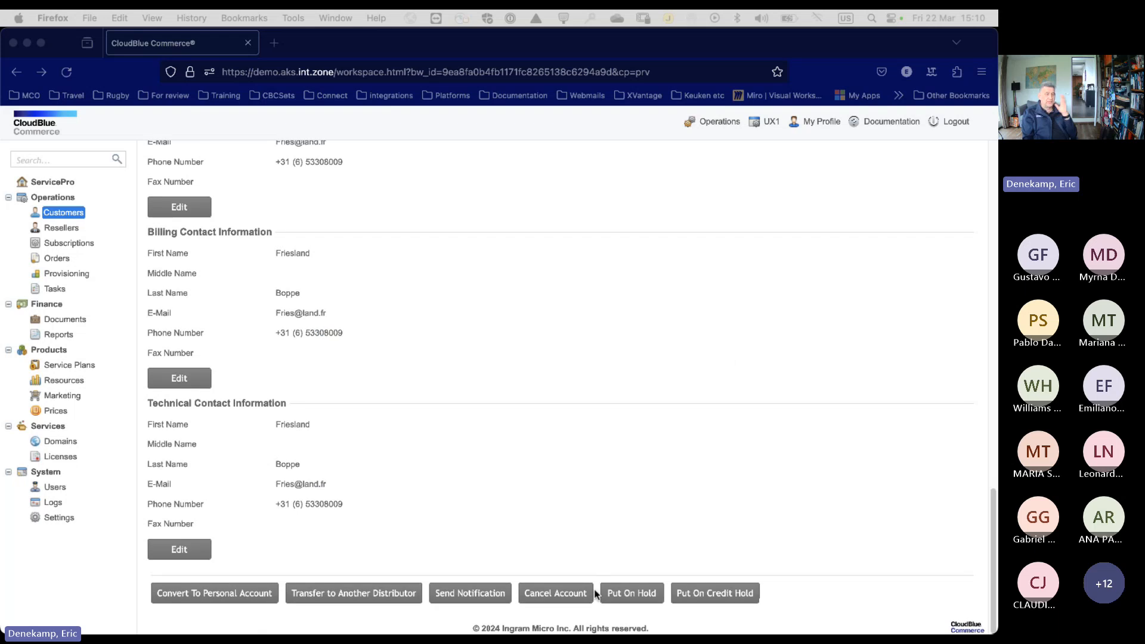
left_click(357, 593)
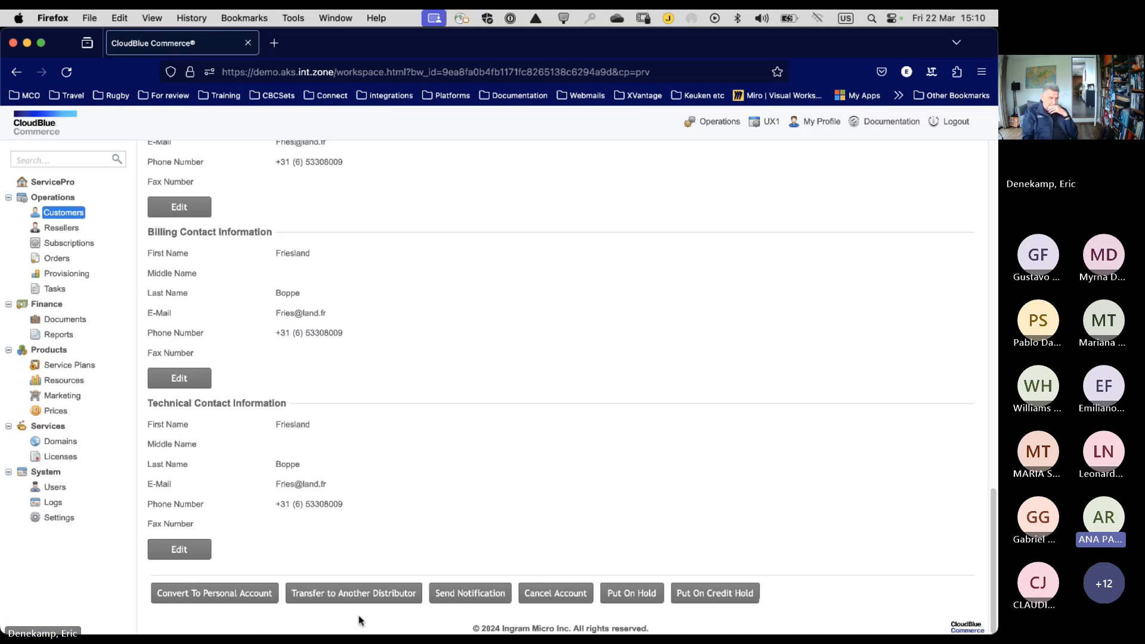
left_click(362, 595)
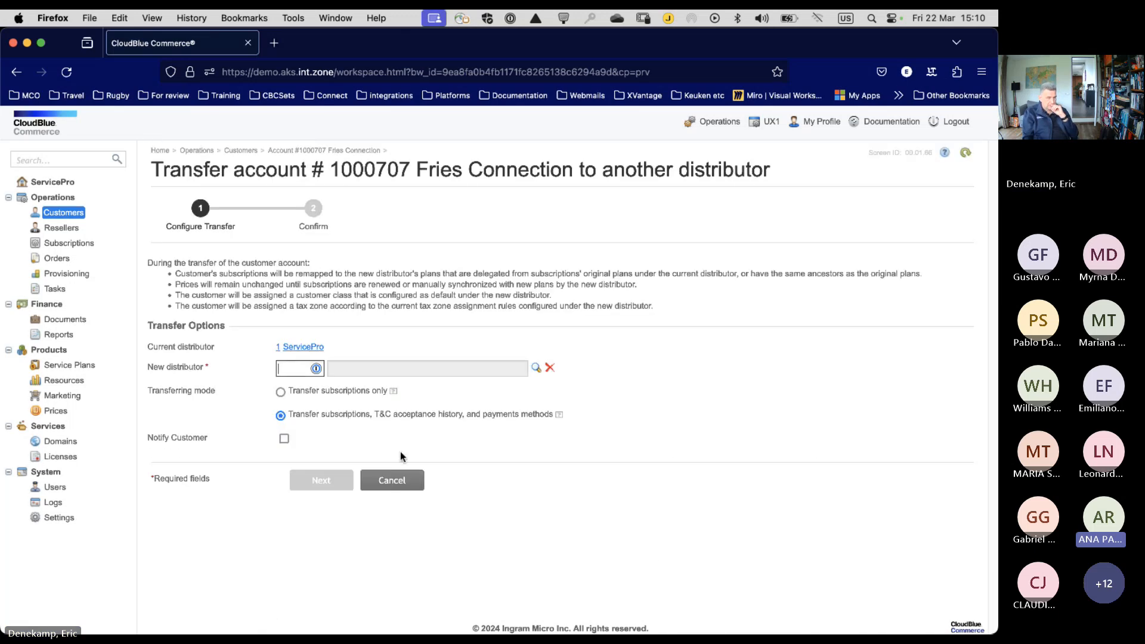
Transfer the Fries Connection account to the first listed reseller, Ingram Micro Inc., including subscriptions, T&C acceptance history, and payment methods.
left_click(536, 367)
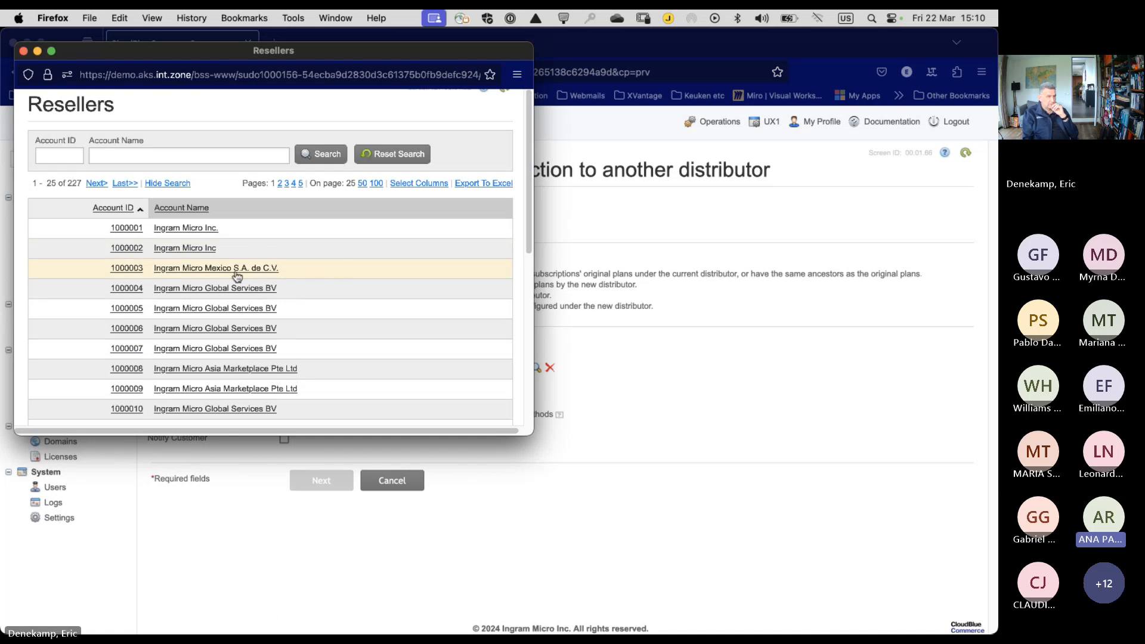
left_click(127, 228)
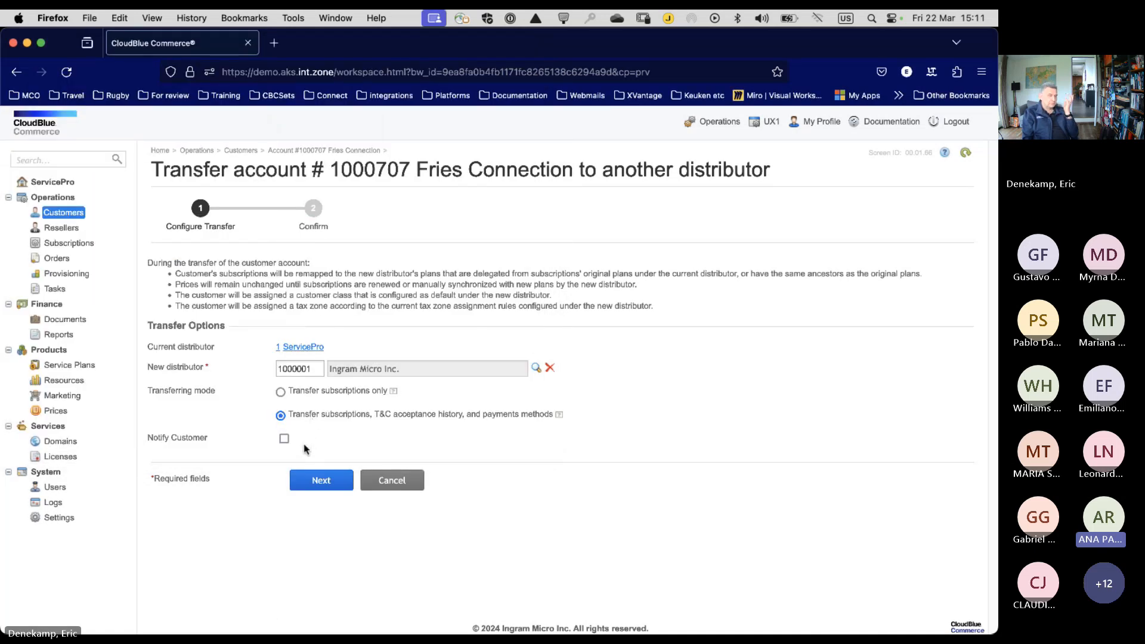
left_click(324, 481)
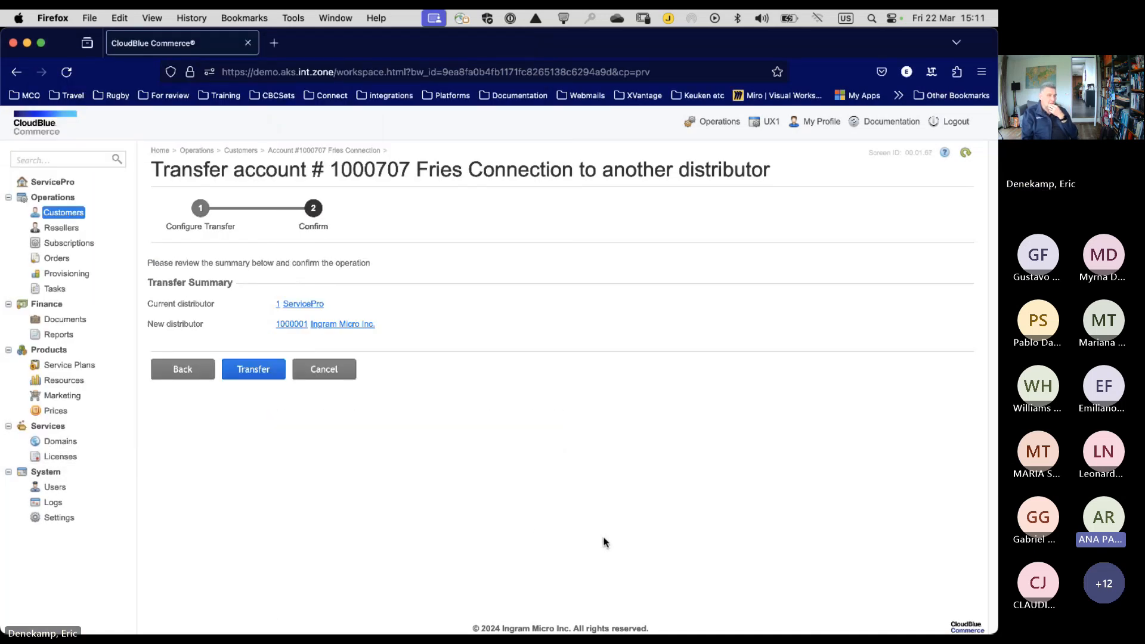
left_click(252, 371)
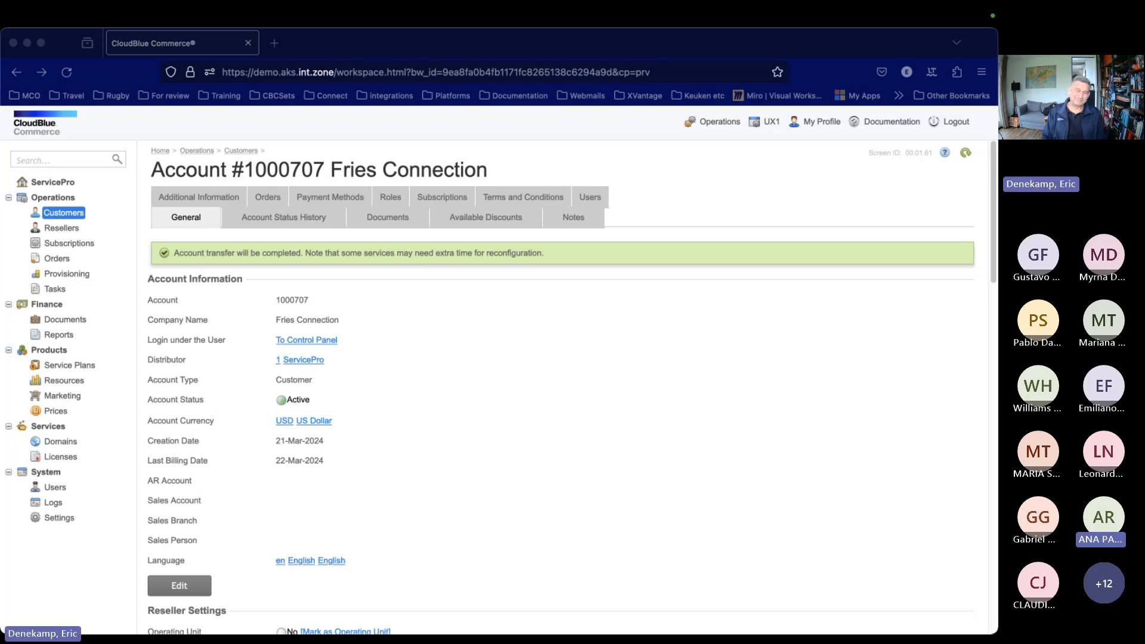
Review the Fries Connection account's contact information and the account operations available for it.
key("super+Tab")
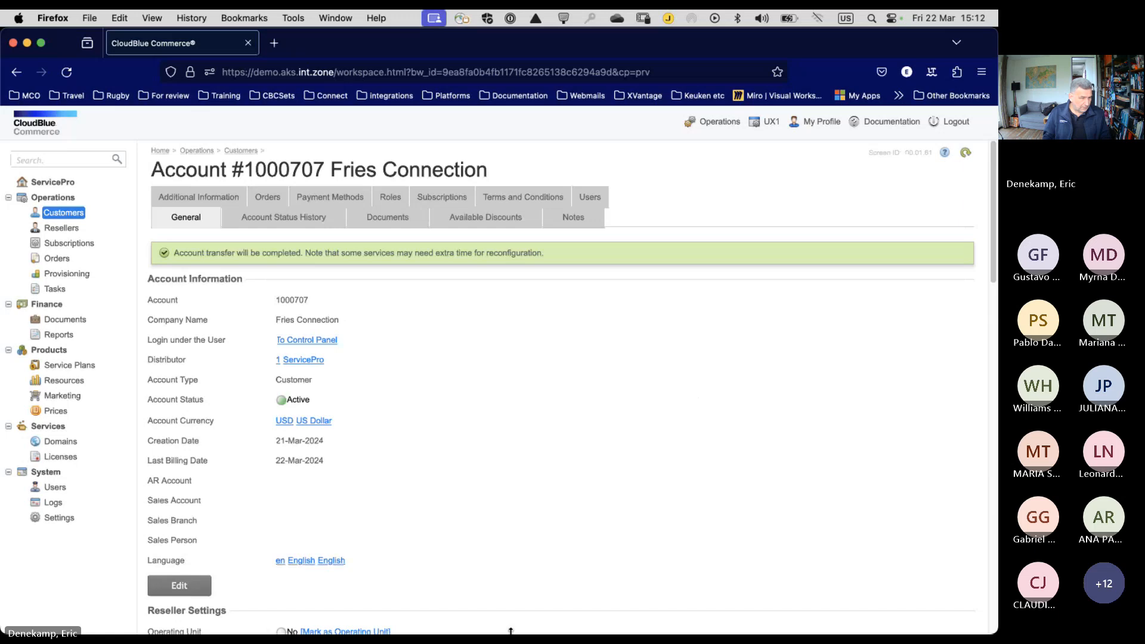
scroll(504, 467, "down", 10)
scroll(504, 467, "down", 5)
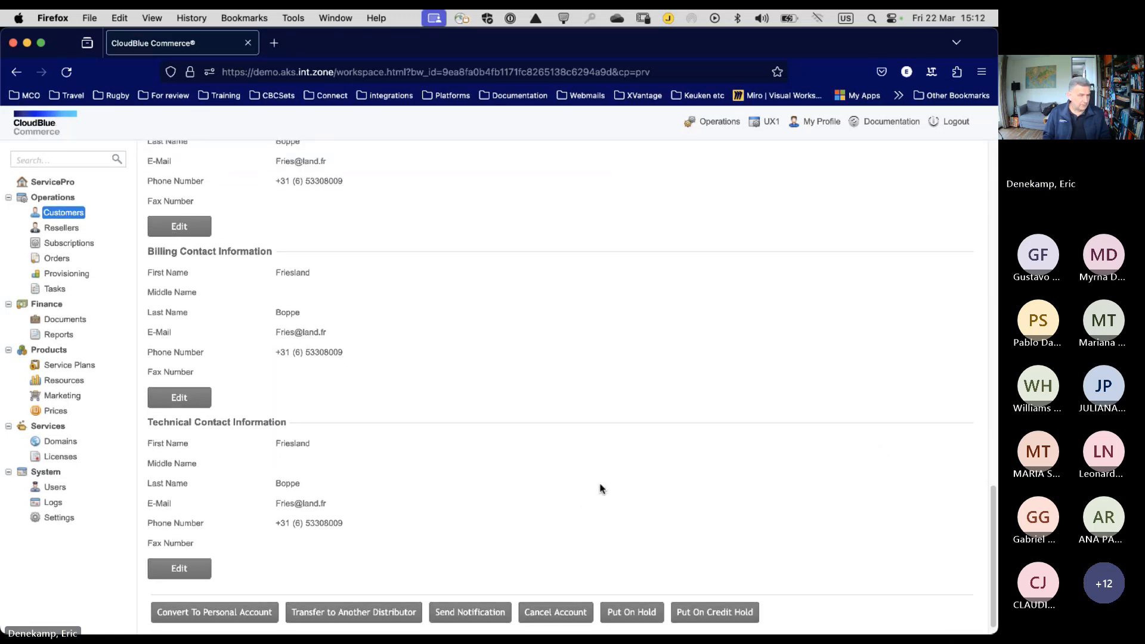
scroll(601, 486, "up", 4)
Open the Auto_Reseller Service Plan EU subscription of Ingram Micro Global Services BV, and review its prices, billing information, and available operations.
left_click(66, 244)
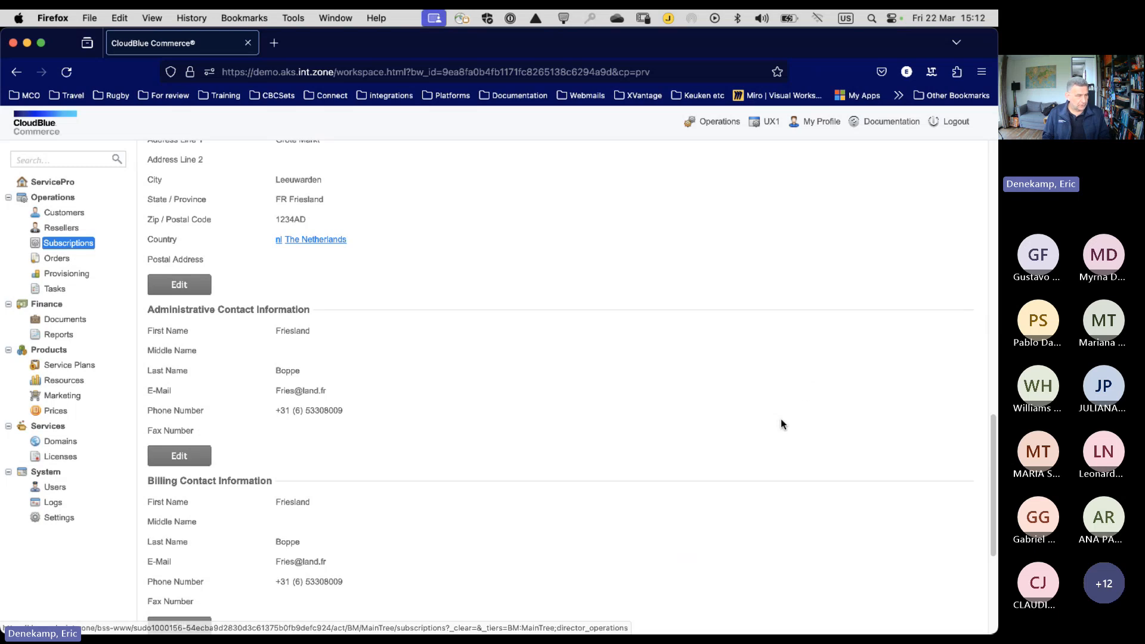
scroll(282, 456, "down", 6)
scroll(281, 456, "down", 5)
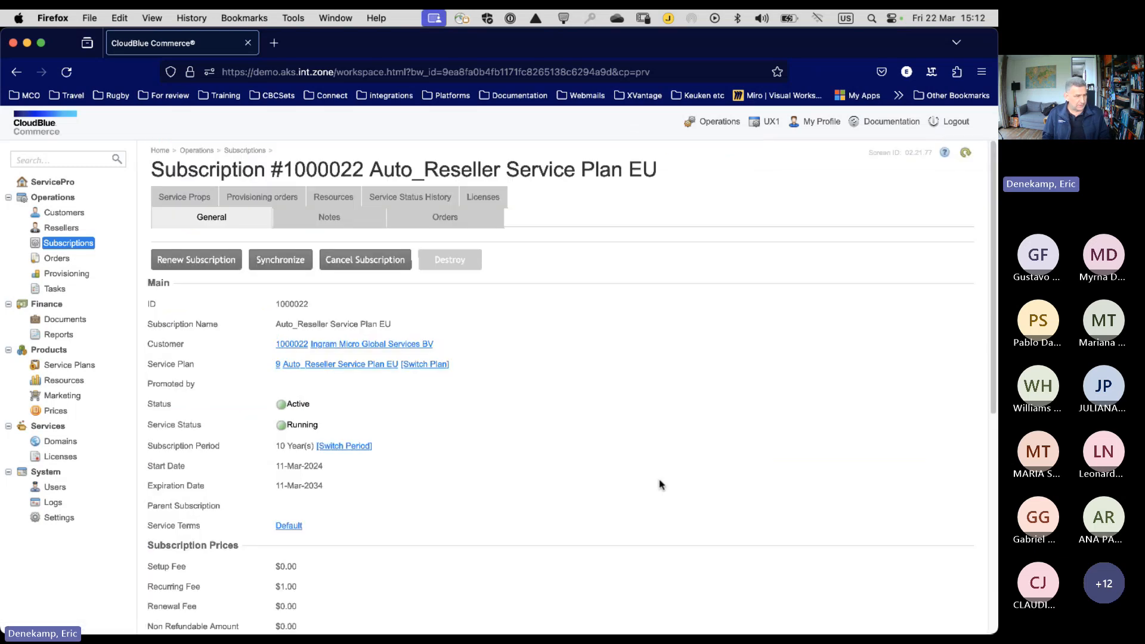
scroll(660, 481, "down", 5)
scroll(660, 484, "up", 1)
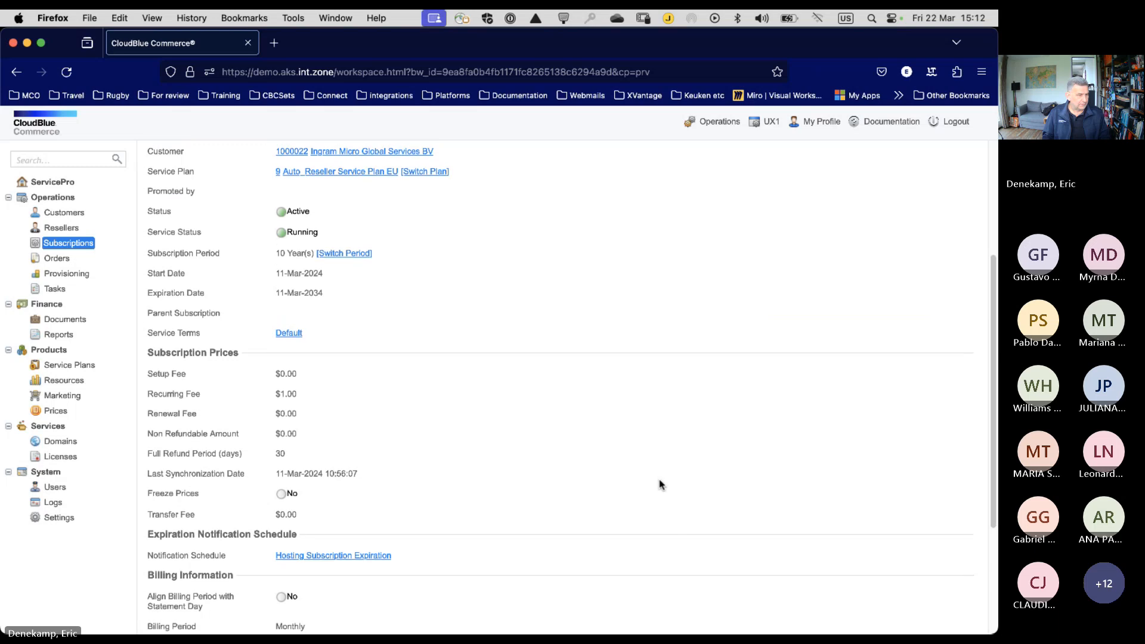
scroll(401, 526, "up", 3)
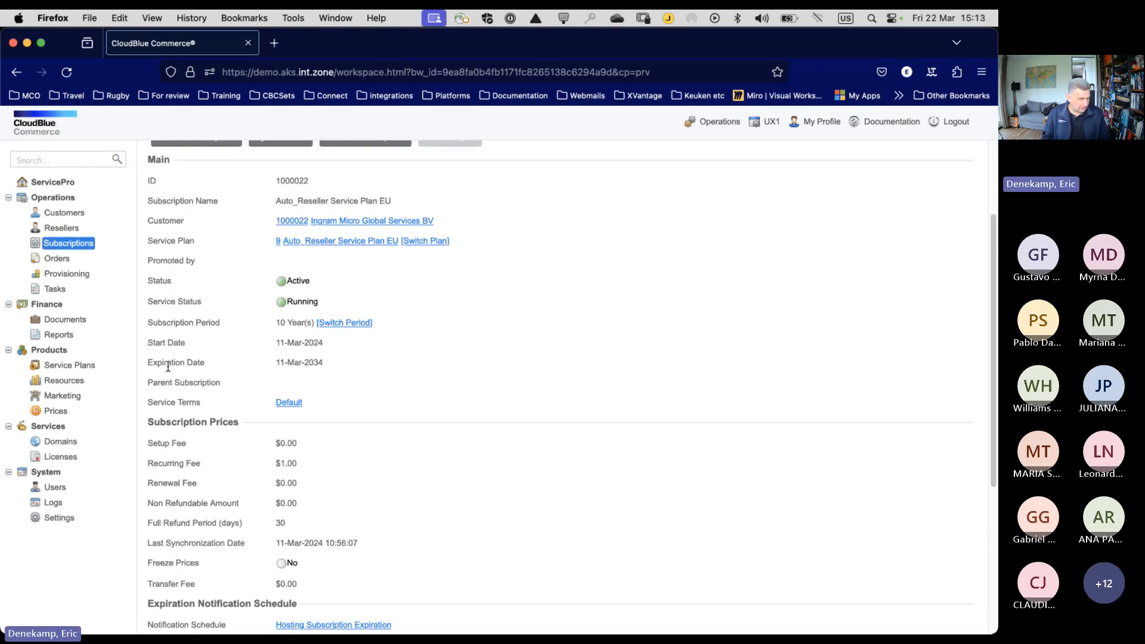
scroll(357, 371, "down", 10)
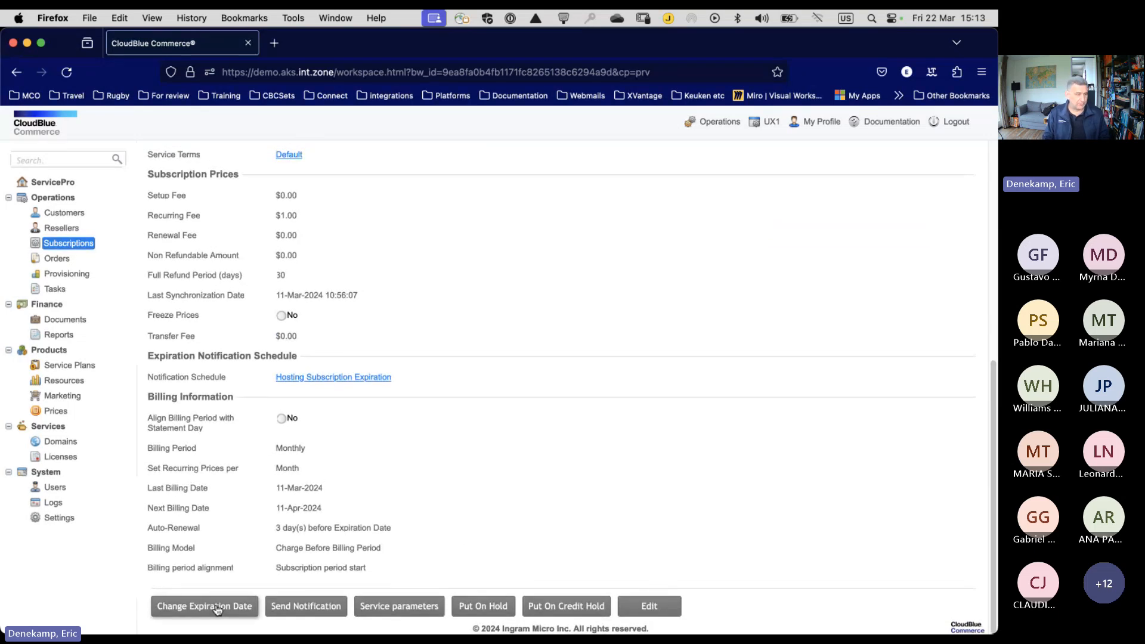
scroll(400, 528, "up", 1)
scroll(399, 528, "up", 6)
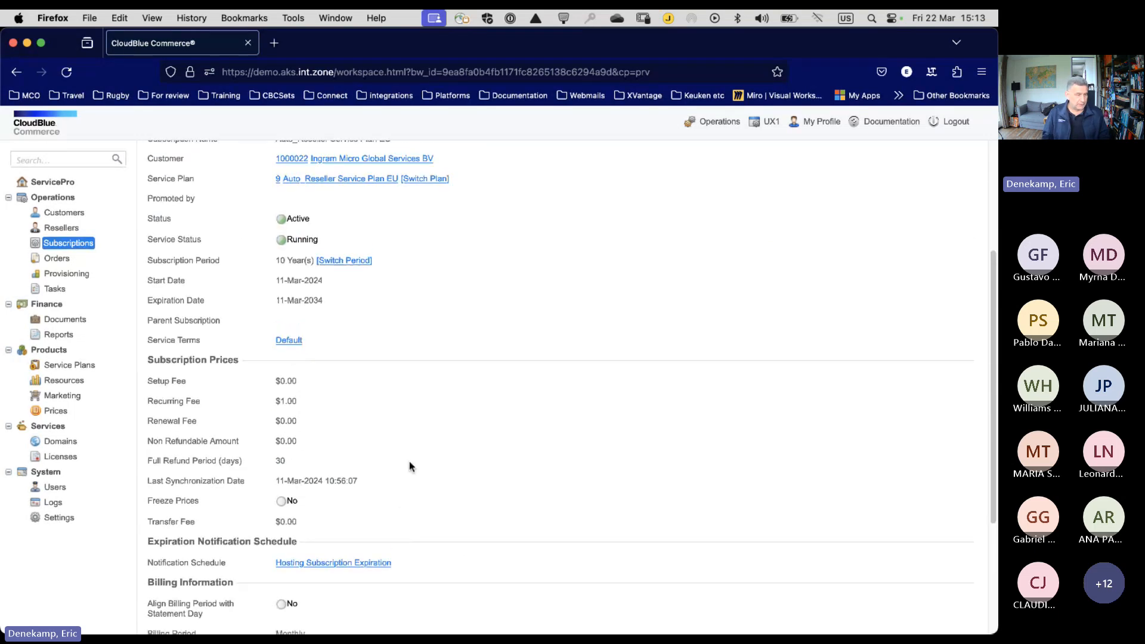
Highlight the subscription's expiration date, check its notes, and return to its general details.
left_click_drag(276, 298, 333, 300)
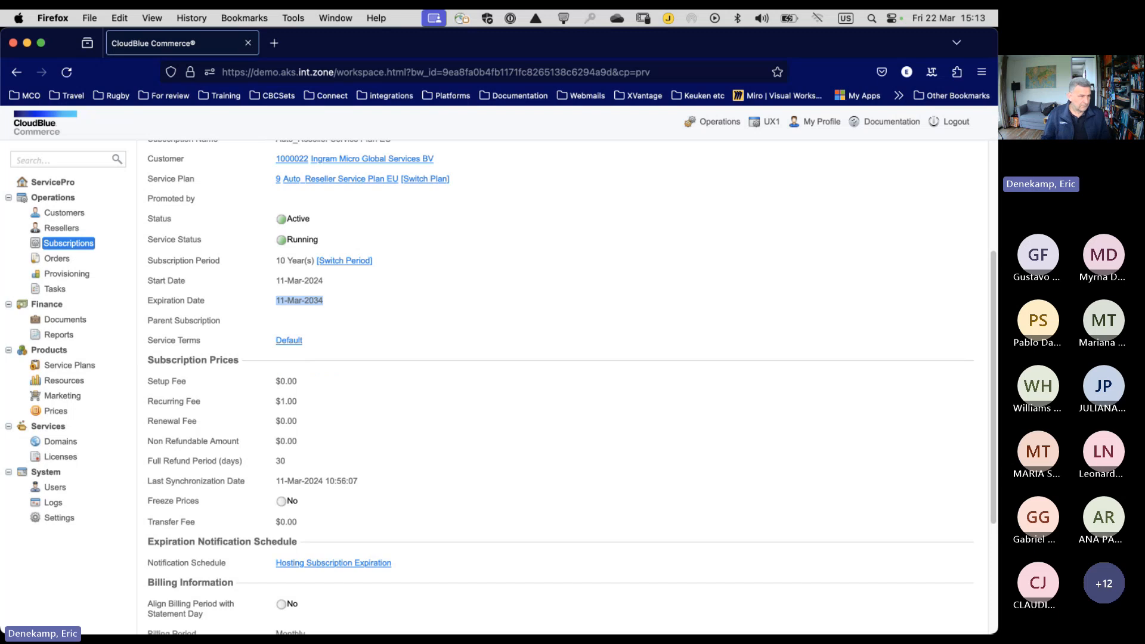
scroll(721, 316, "up", 5)
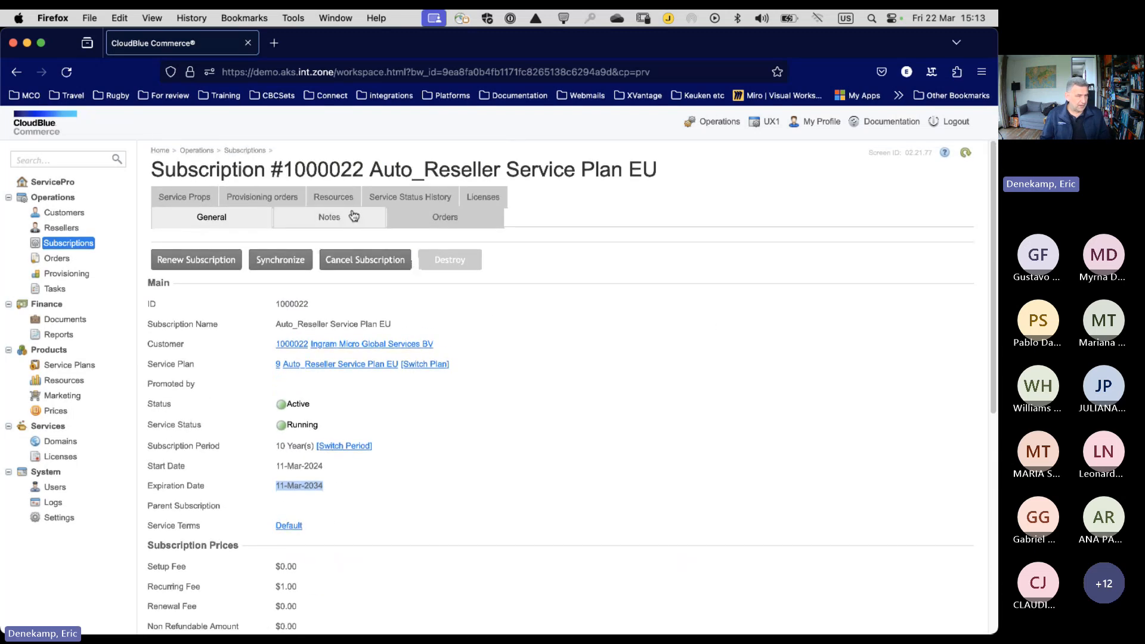
left_click(351, 221)
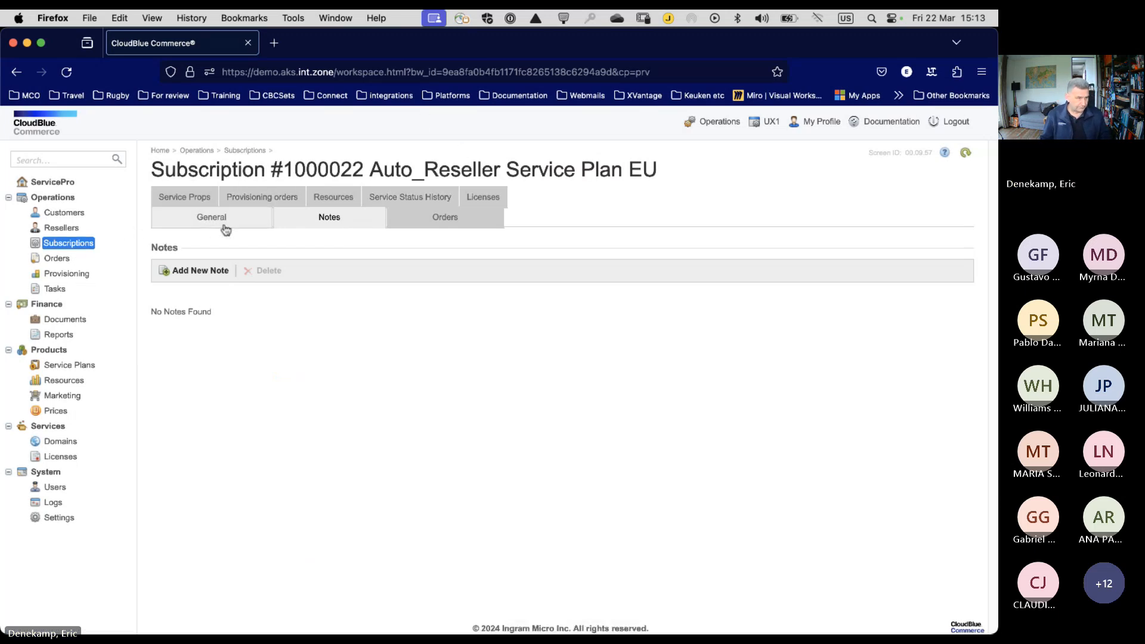
left_click(265, 220)
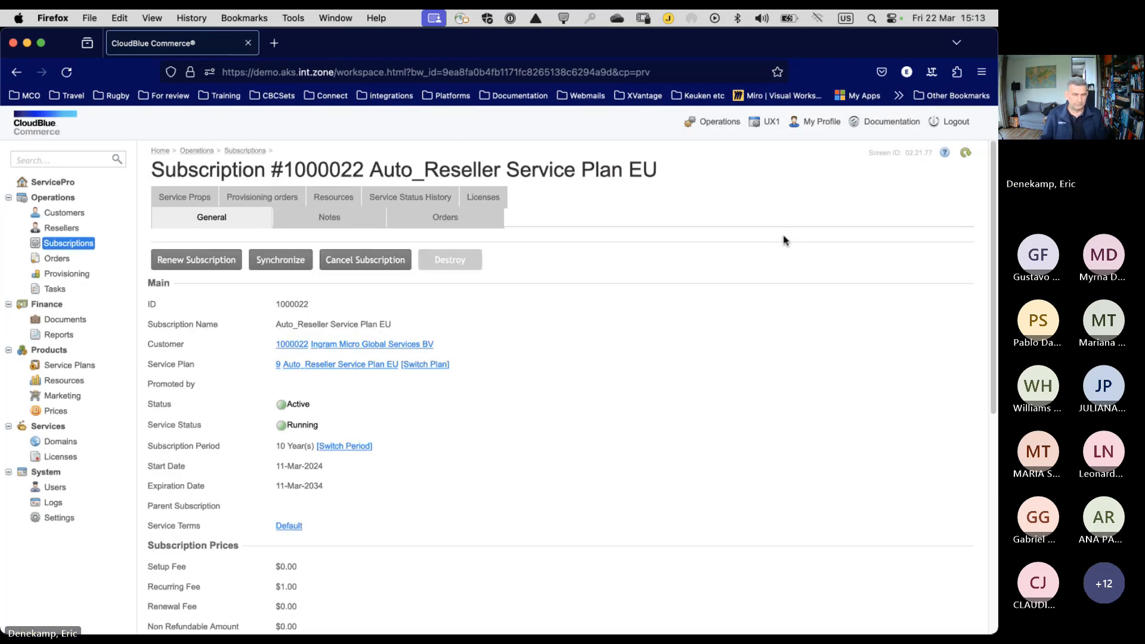
Show the Renew Subscription slide in the presentation, and return to the subscription in the browser to point out its renewal option.
key("ctrl+Right")
key("Right")
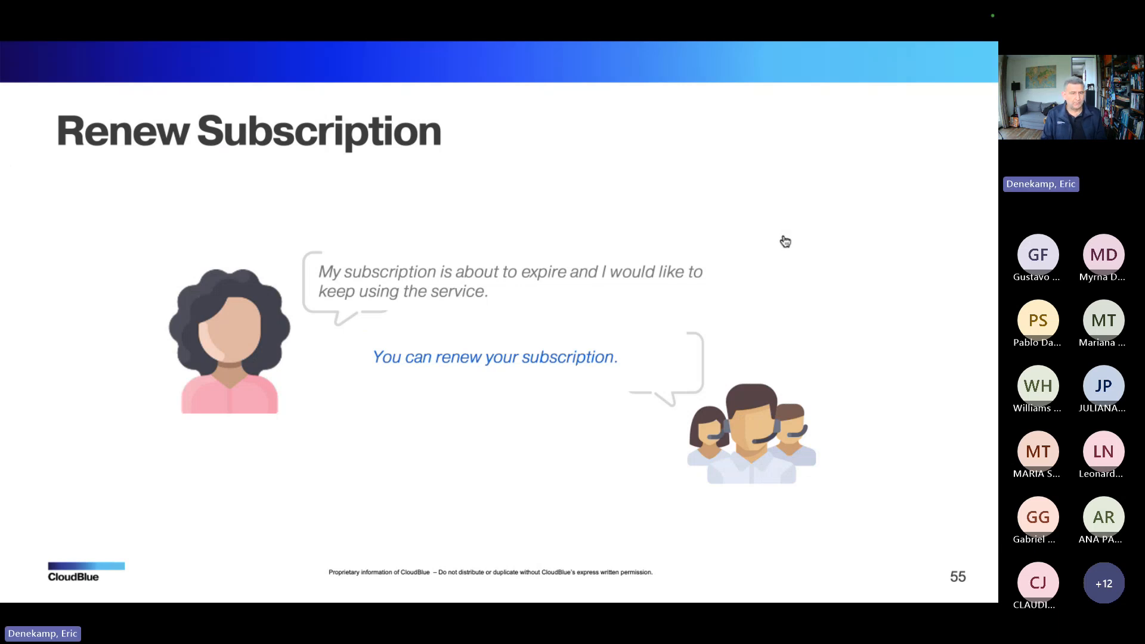
key("super+Tab")
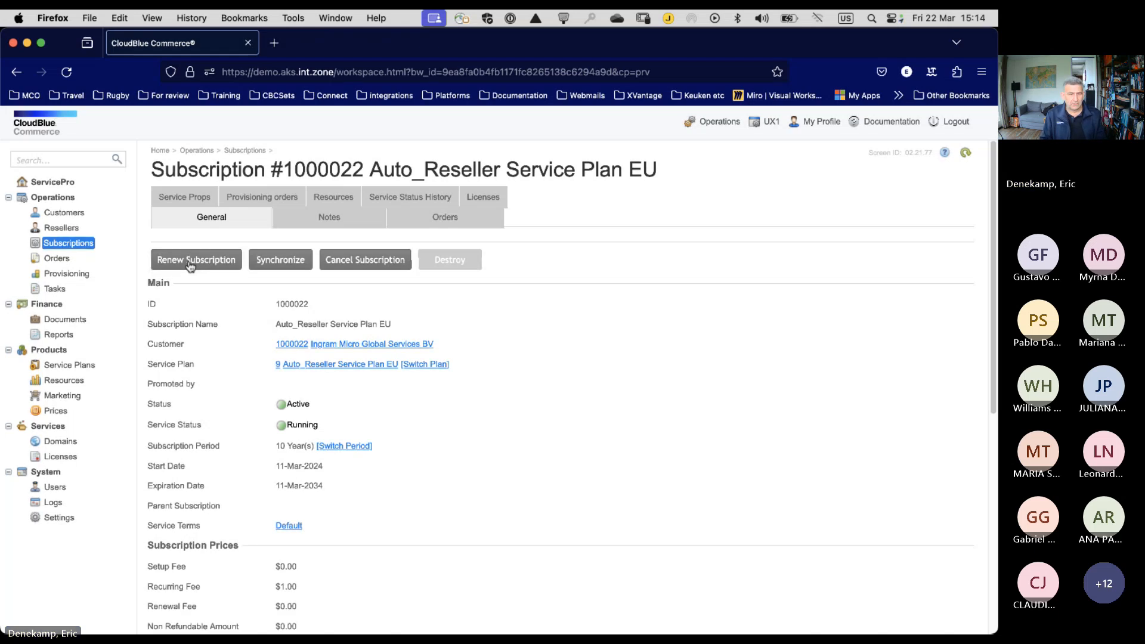
Advance the presentation to the Upgrade Subscription Resources slide, and bring up the subscription's resources in the browser.
key("super+Tab")
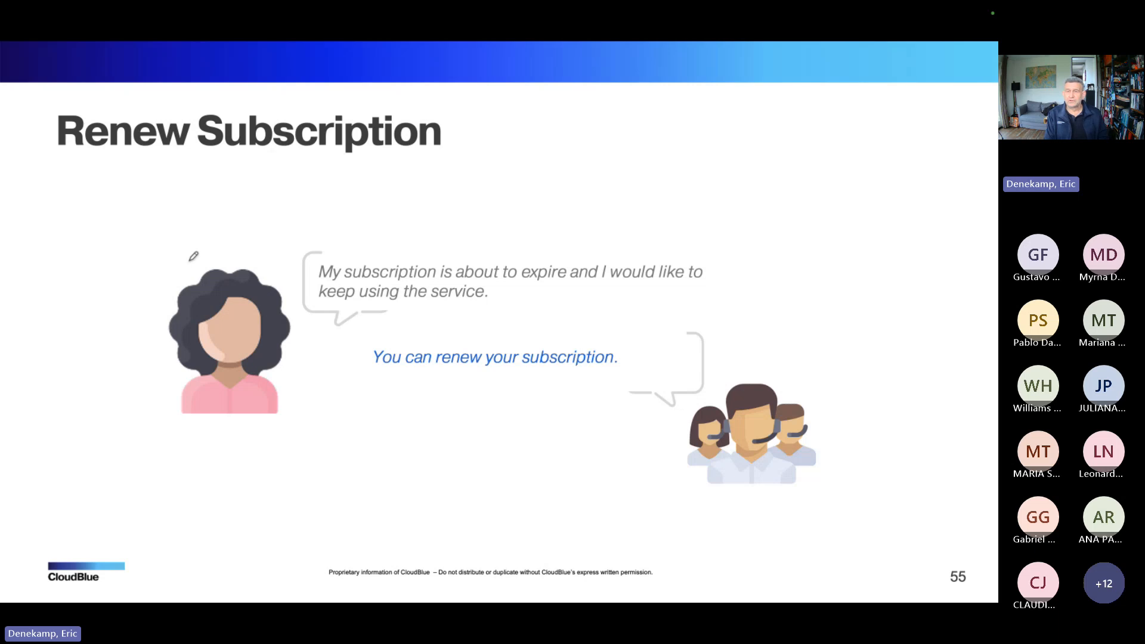
key("Right")
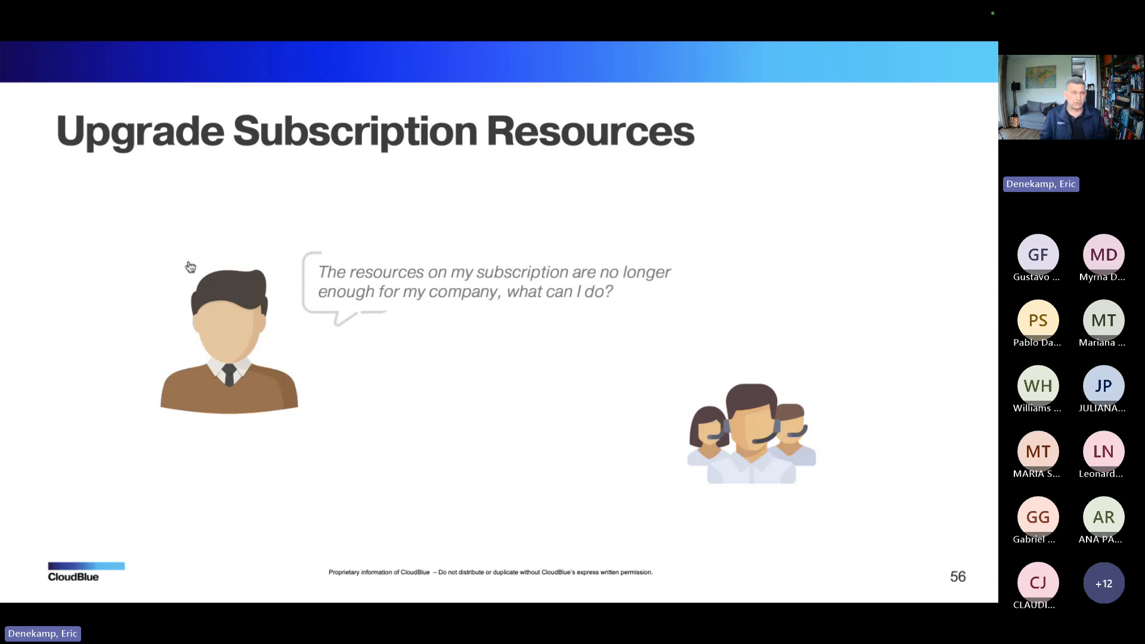
key("super+Tab")
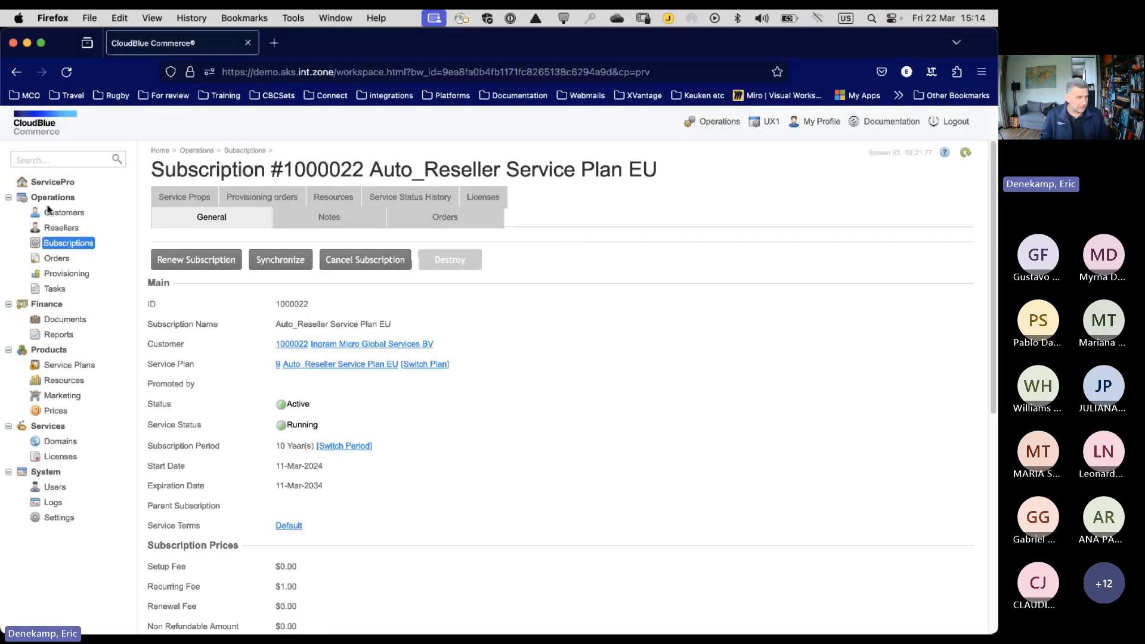
left_click(348, 201)
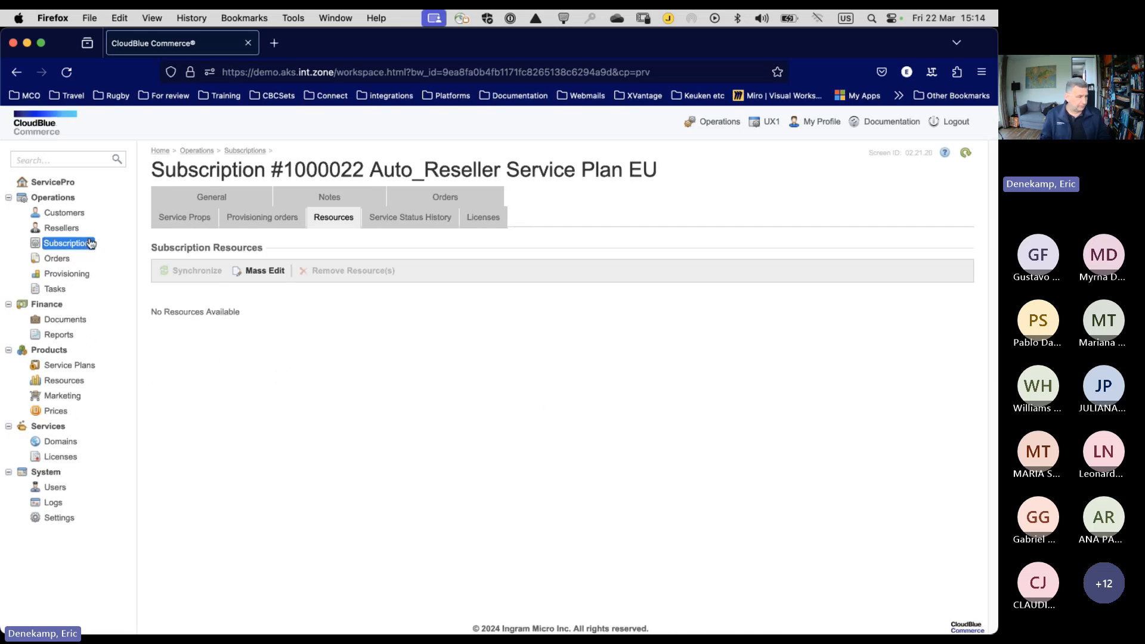
Check the direct customers list, and open the first Ingram Micro Global Services BV account in the resellers list.
left_click(72, 214)
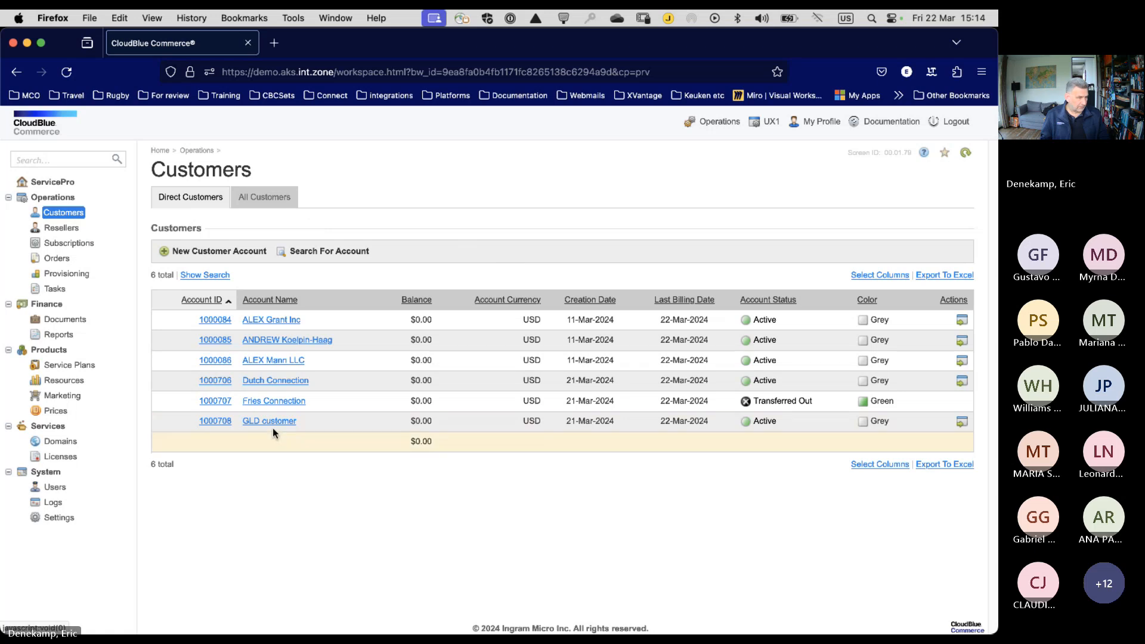
left_click(58, 227)
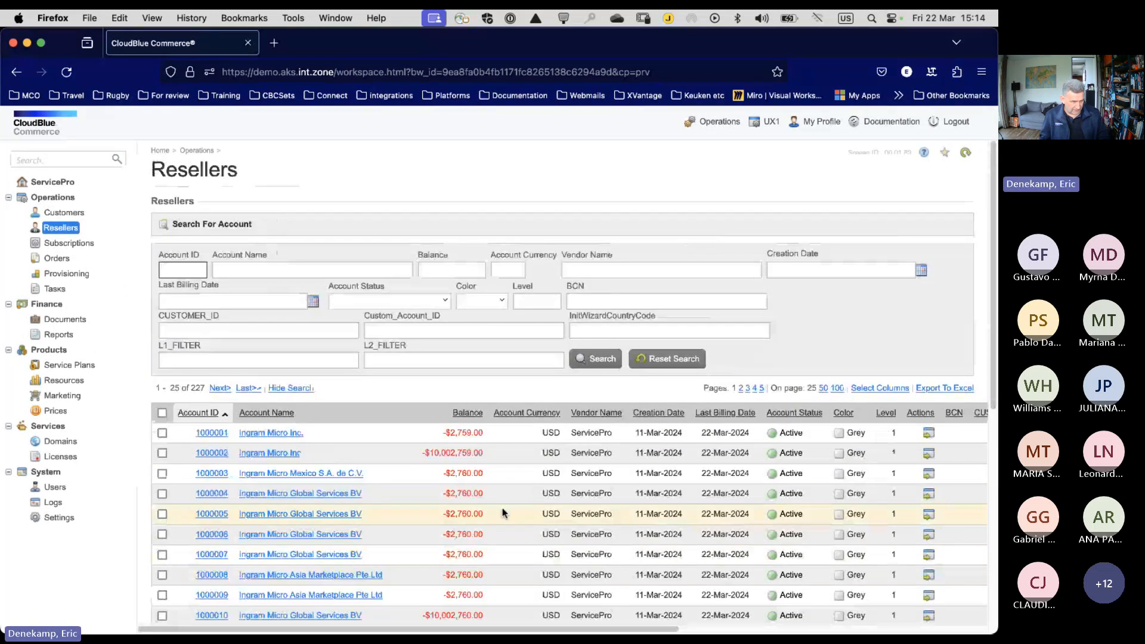
scroll(502, 507, "down", 6)
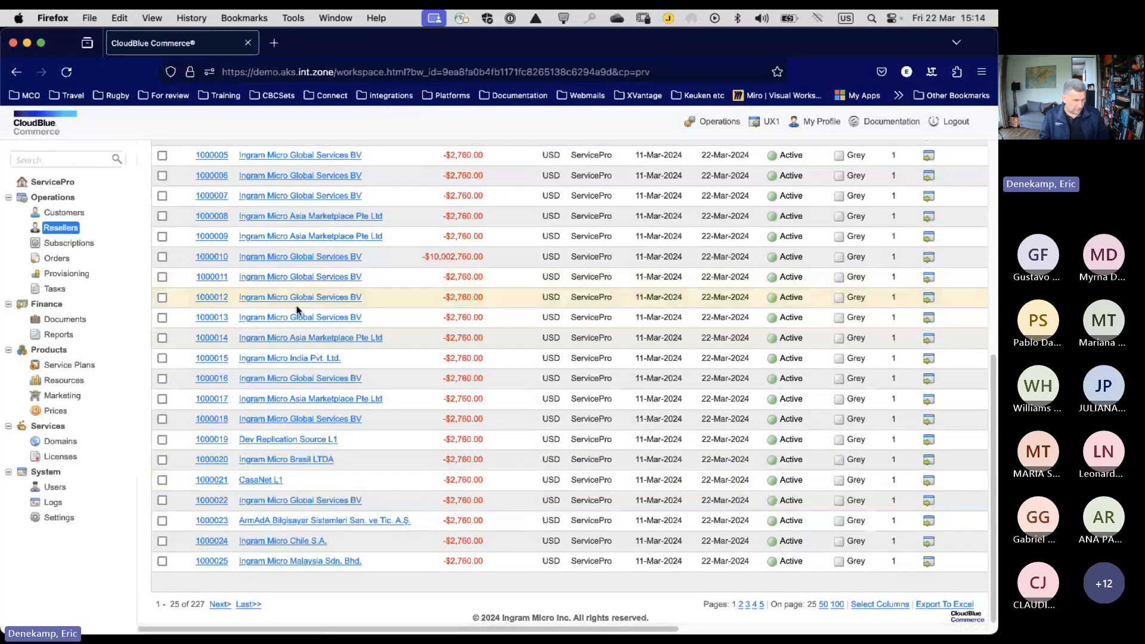
scroll(337, 340, "up", 2)
scroll(337, 340, "up", 1)
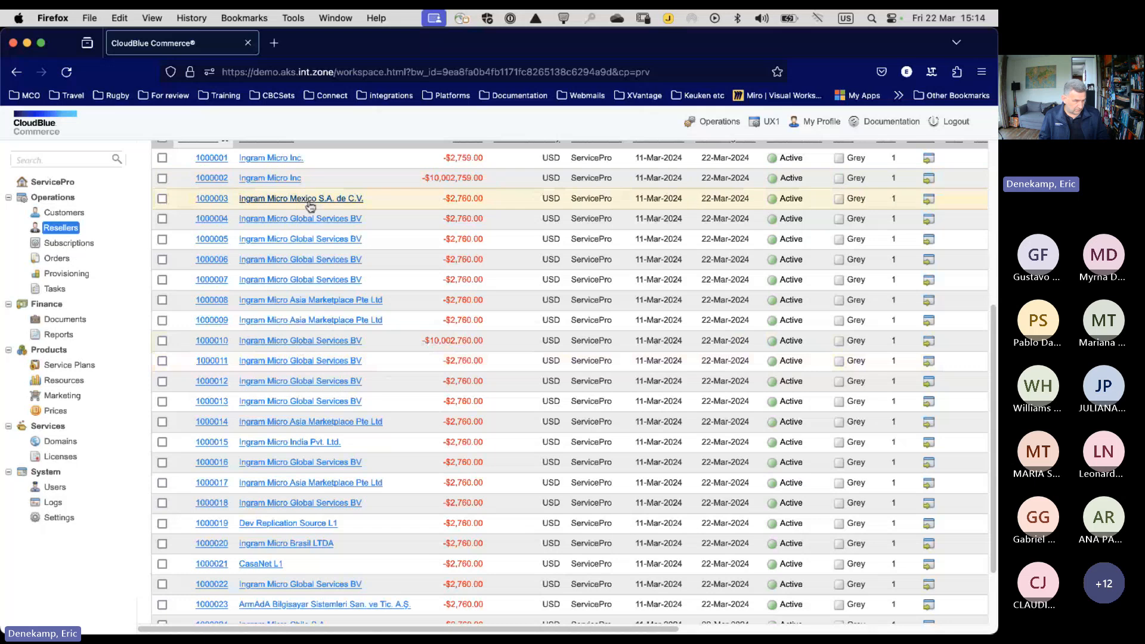
left_click(310, 225)
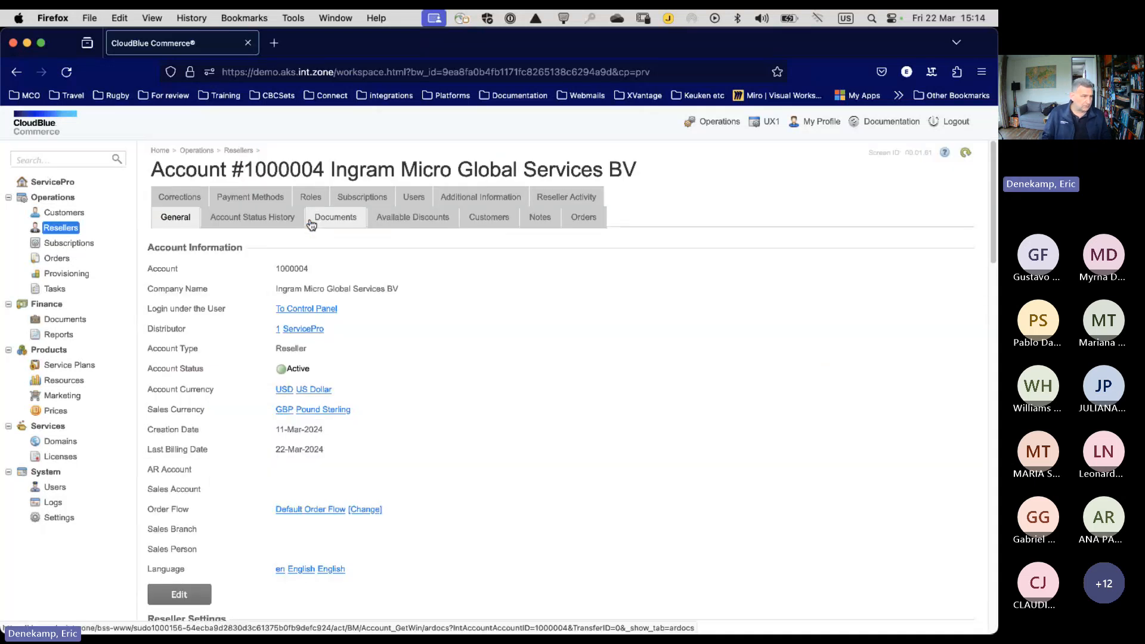
Log in to the reseller's control panel to check its customers' subscriptions, and close that control panel.
left_click(308, 311)
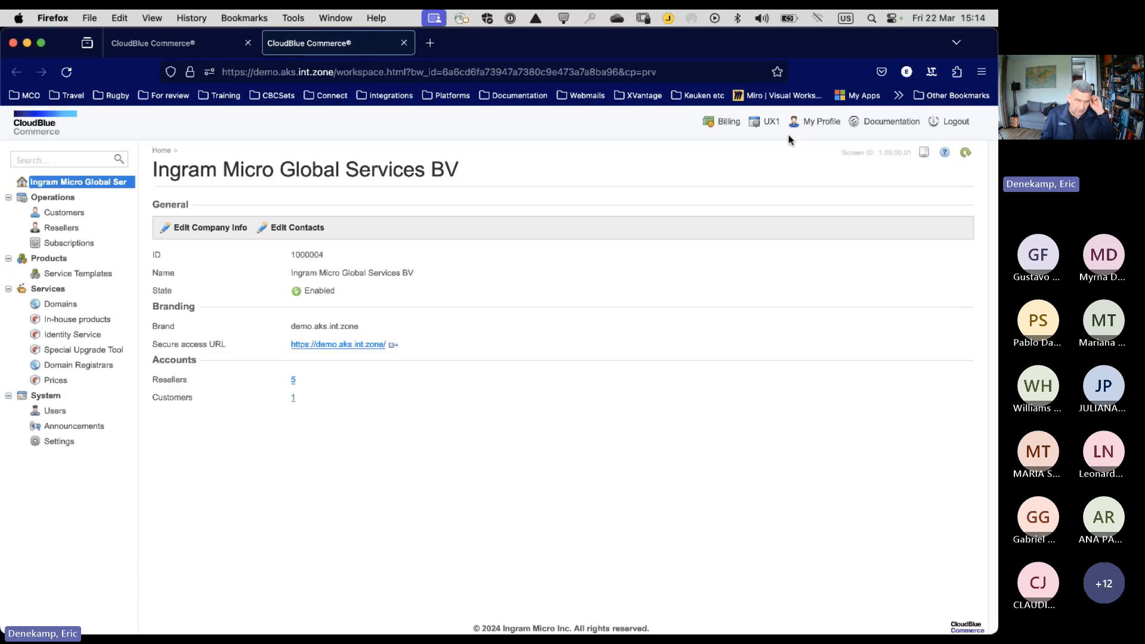
left_click(78, 213)
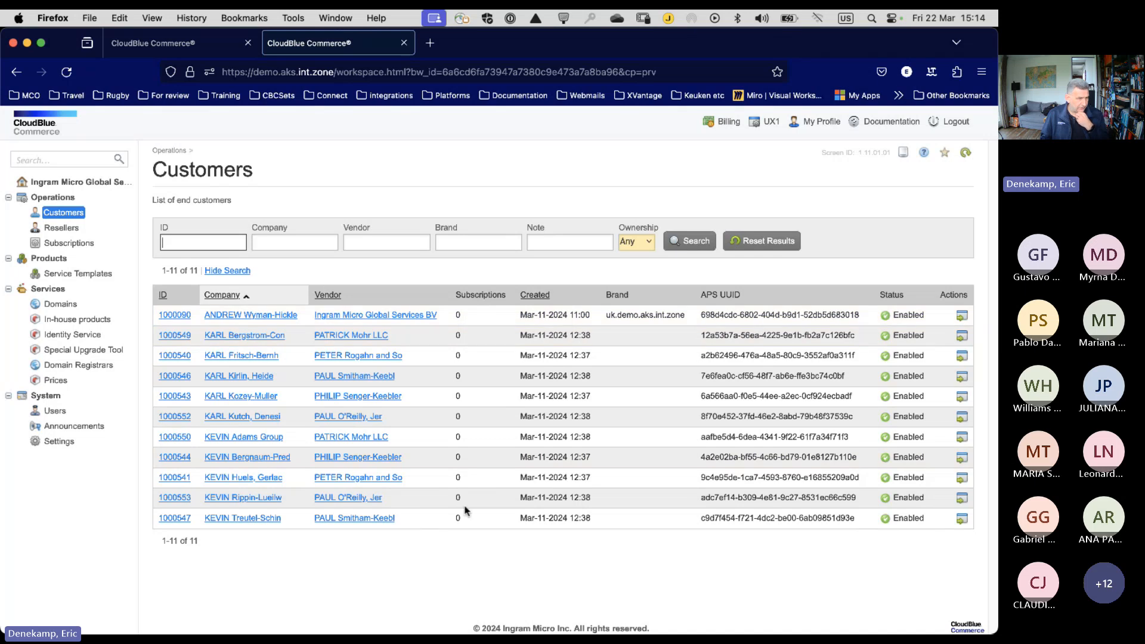
left_click_drag(831, 50, 835, 95)
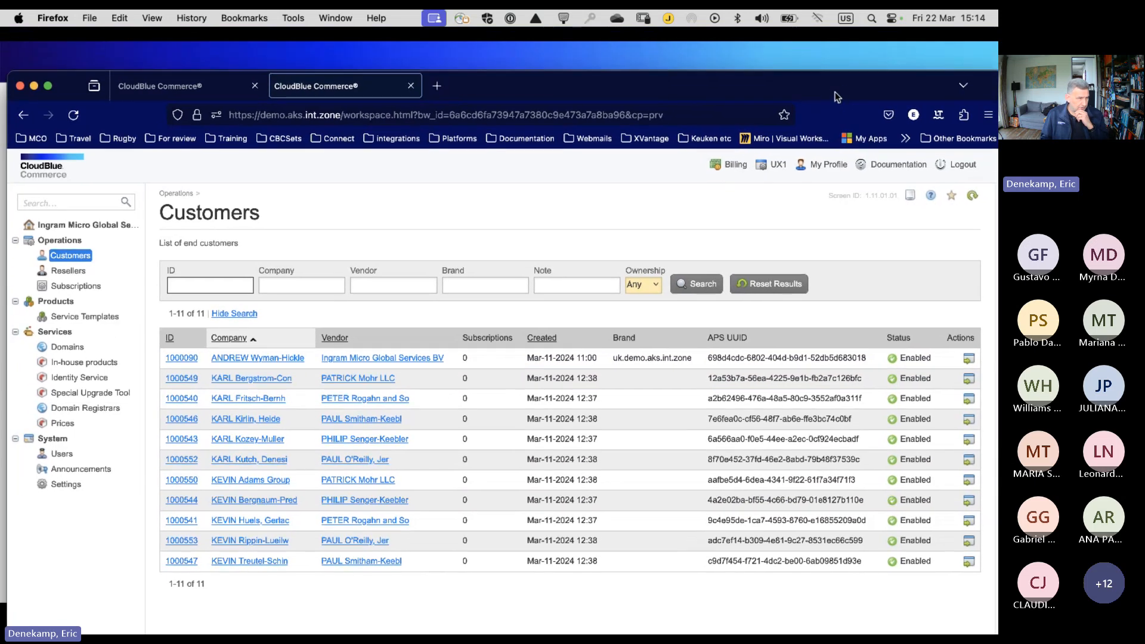
left_click(409, 87)
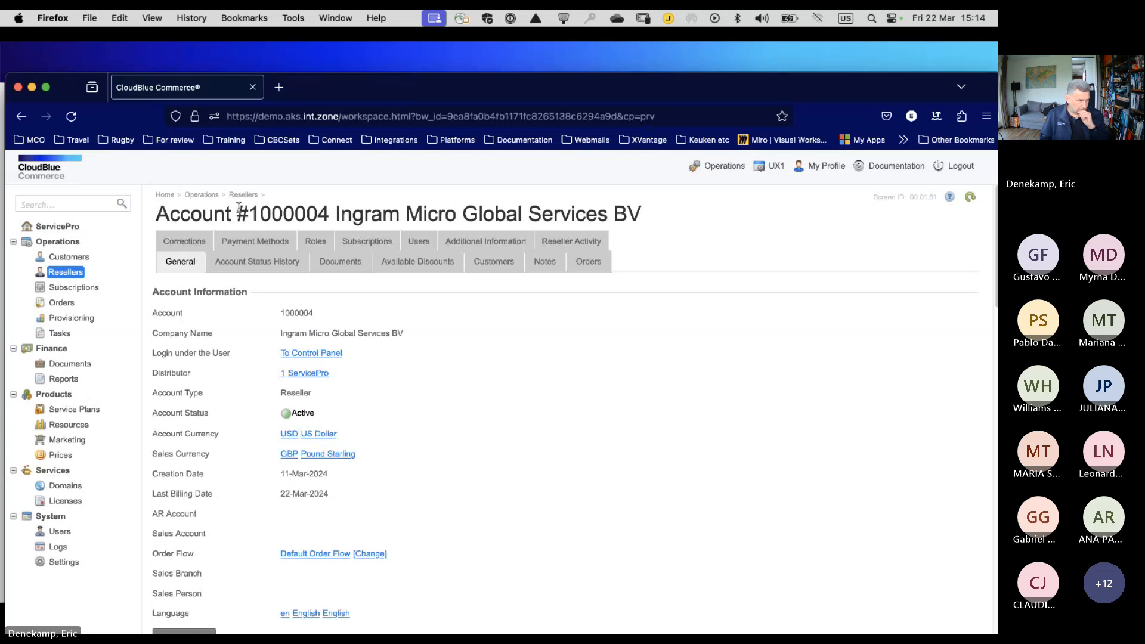
Return to the resellers list, switch from billing to operations, and examine the subscription counts of all resellers and their customers.
left_click(243, 195)
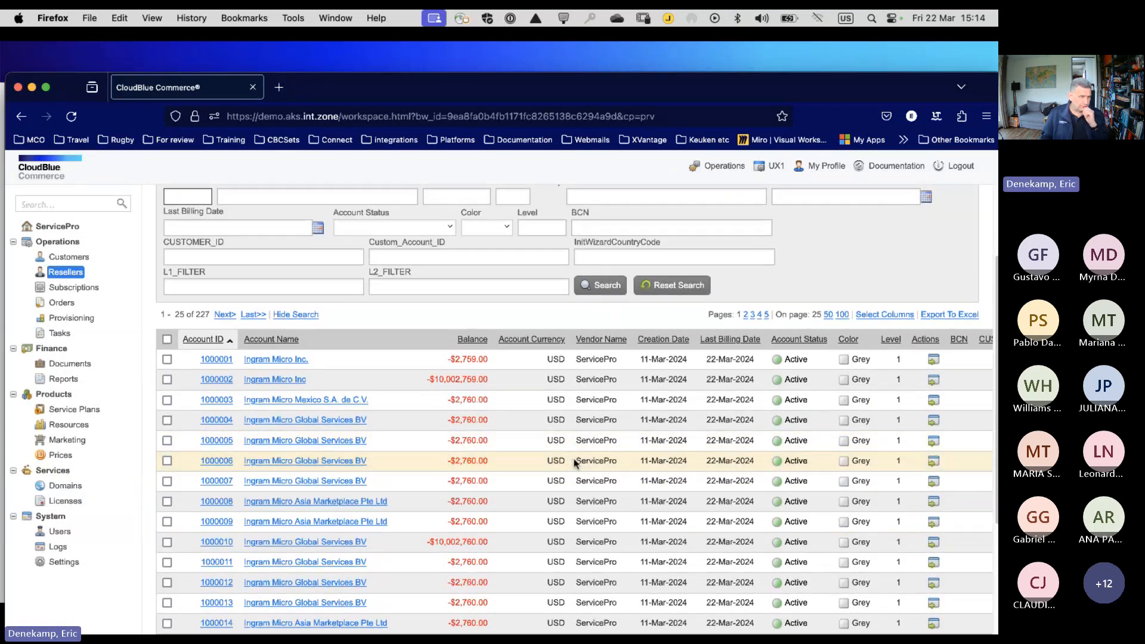
scroll(824, 197, "up", 3)
left_click(722, 167)
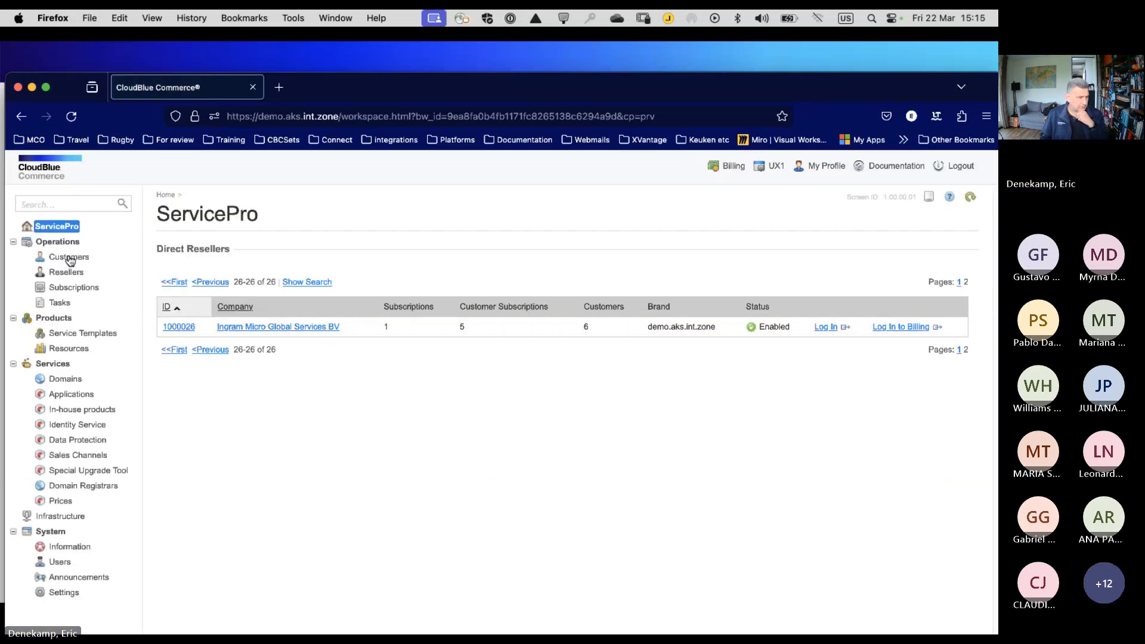
left_click(70, 257)
left_click(65, 272)
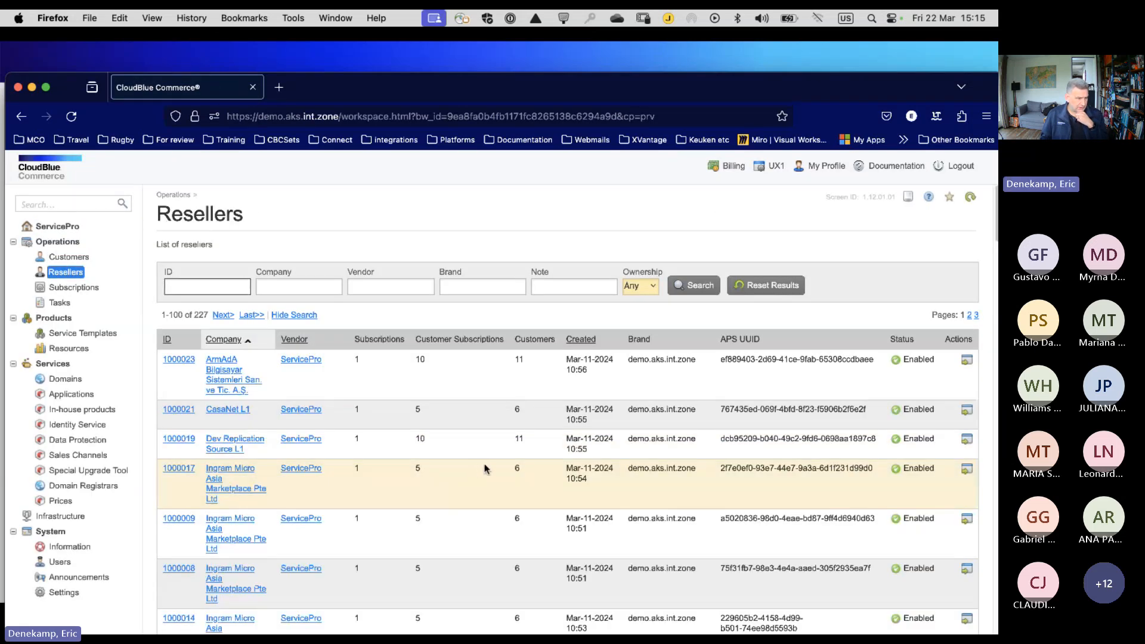
scroll(484, 468, "down", 5)
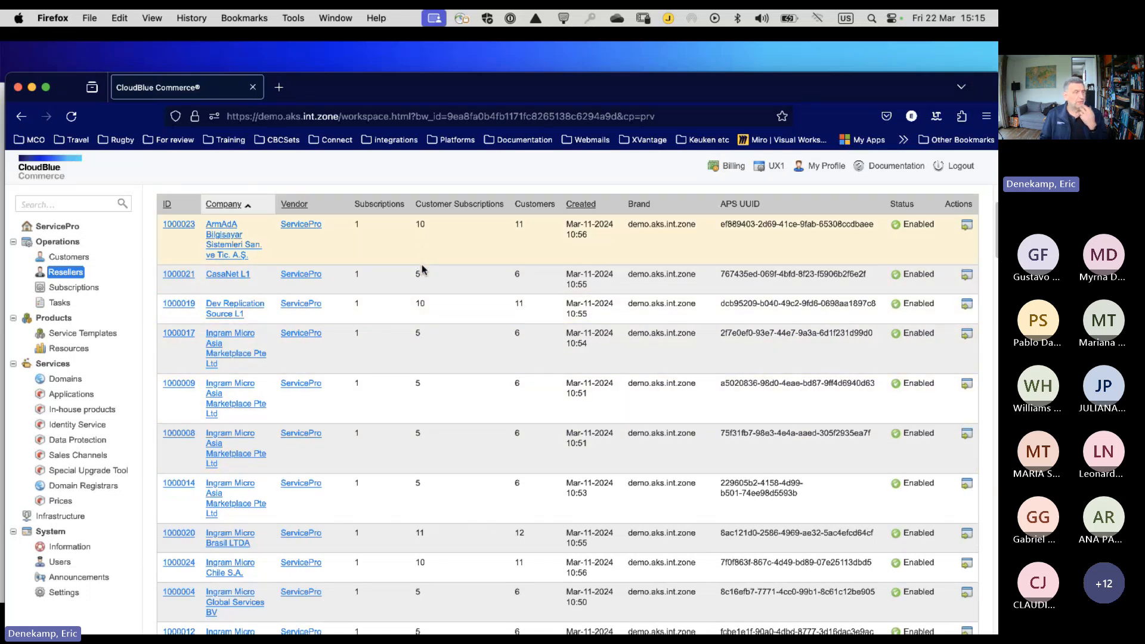
Open the summary of the Ingram Micro Brasil LTDA reseller from the resellers list, and return to the list.
scroll(422, 267, "down", 4)
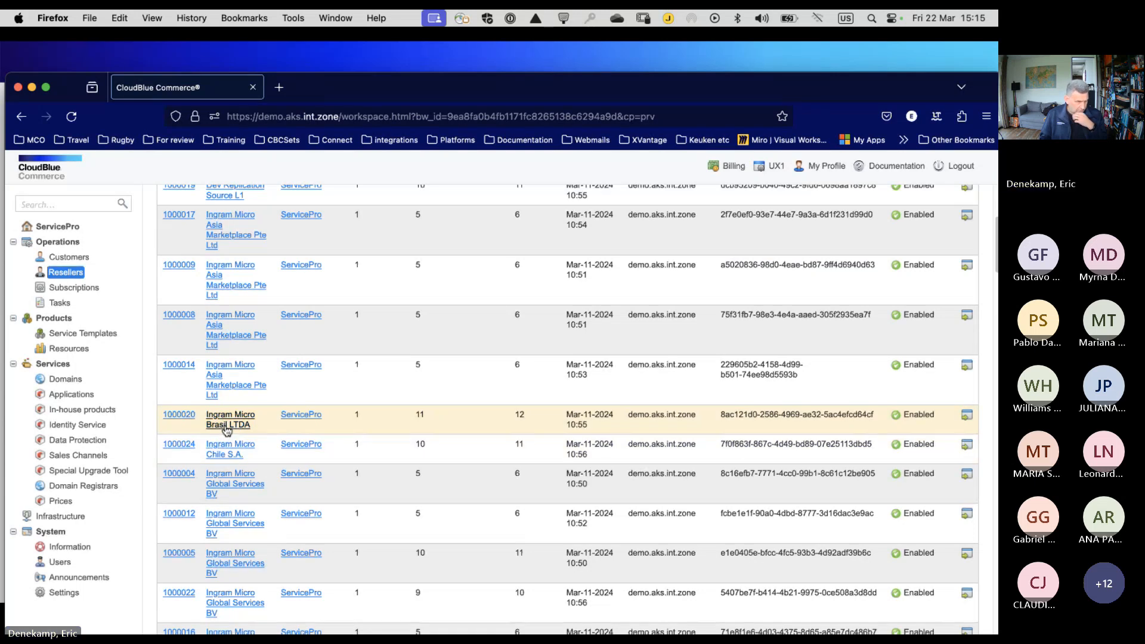
left_click(227, 425)
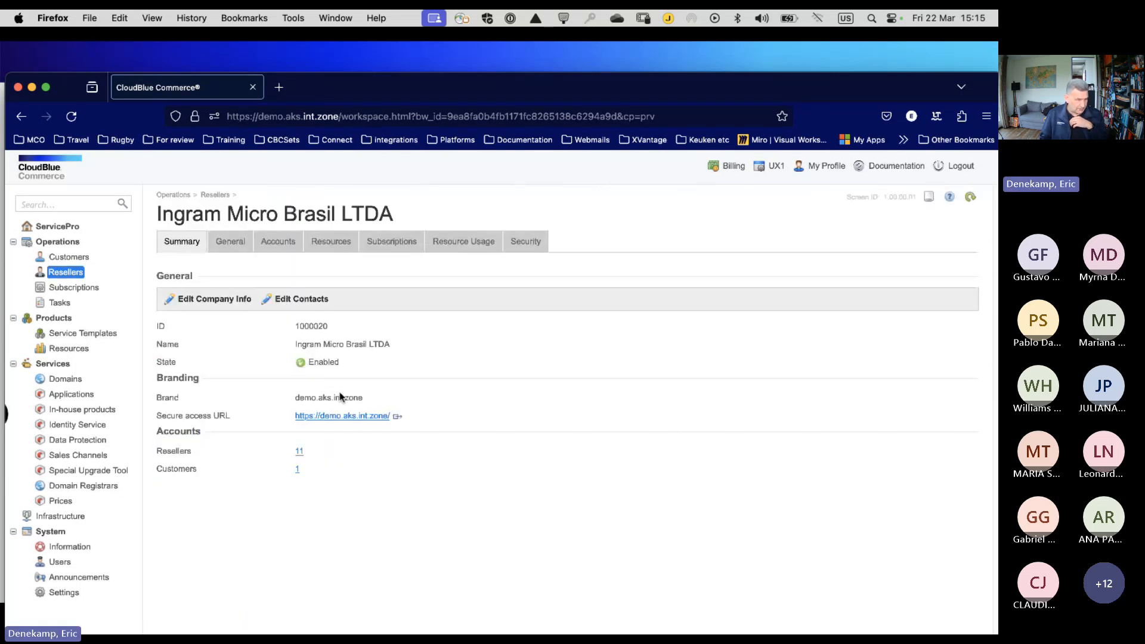
left_click(213, 195)
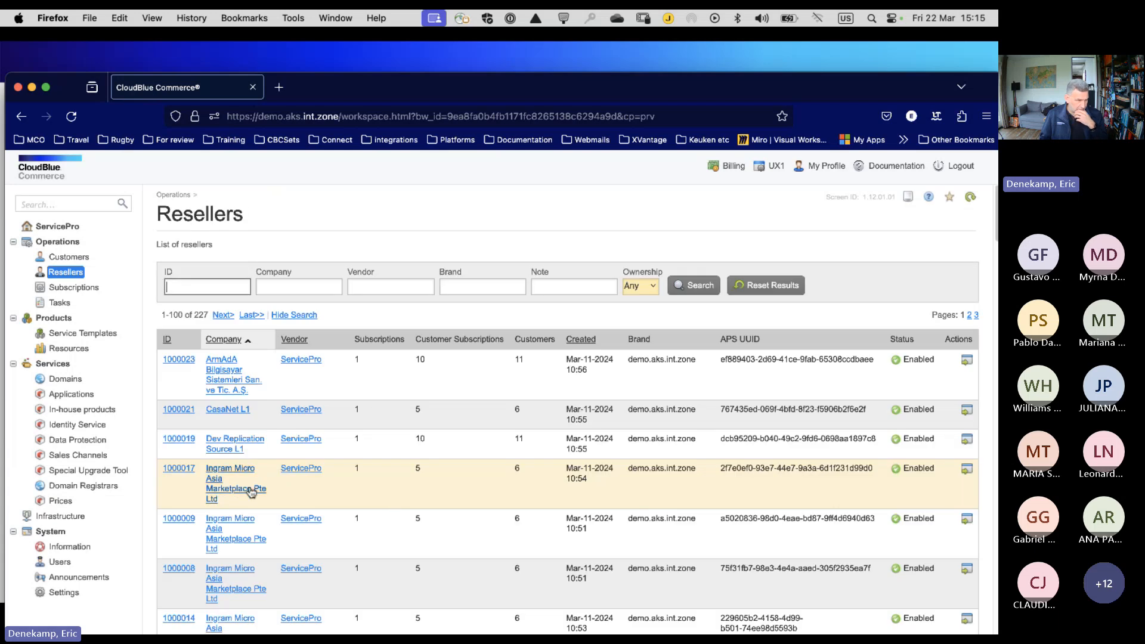
Log in to Ingram Micro Brasil LTDA's control panel, and check the subscriptions of its direct customer in billing.
scroll(361, 481, "down", 8)
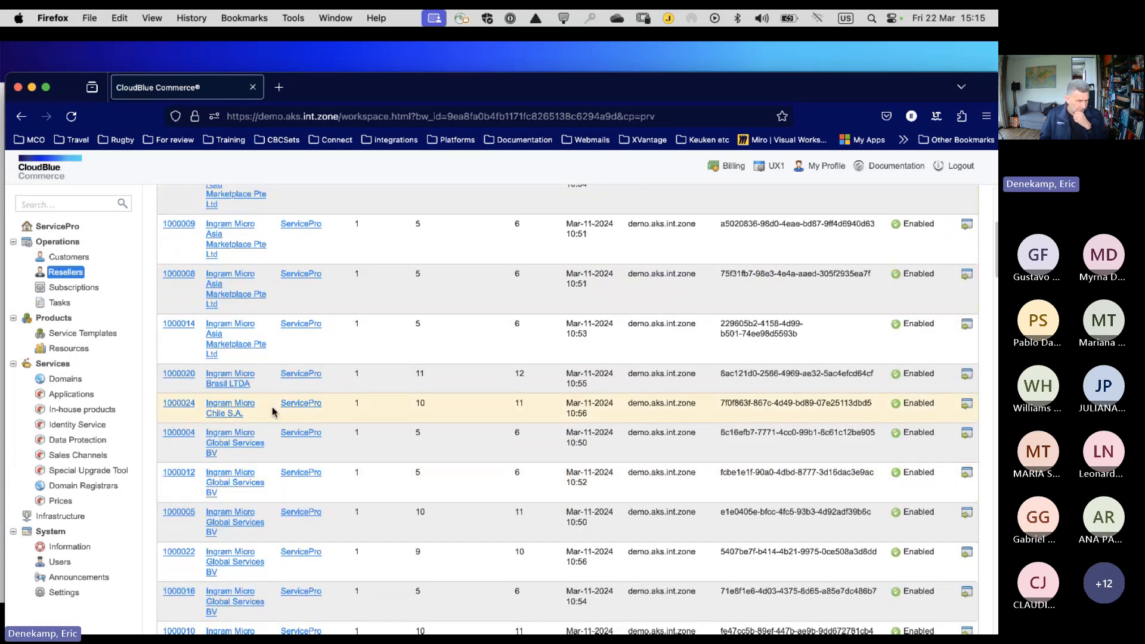
left_click(966, 373)
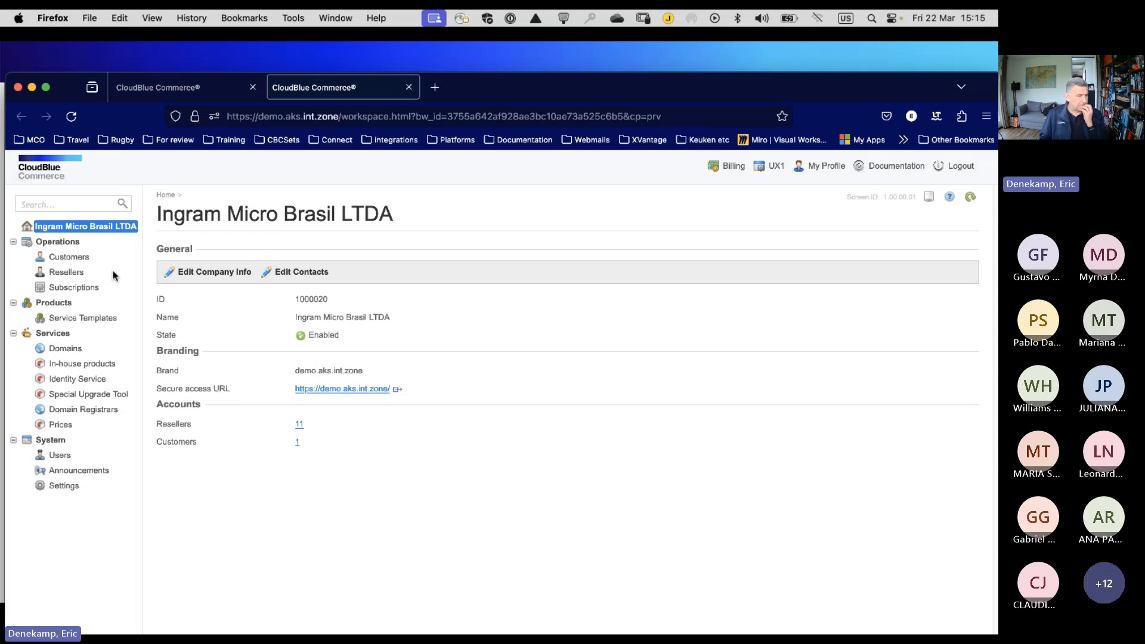
left_click(730, 167)
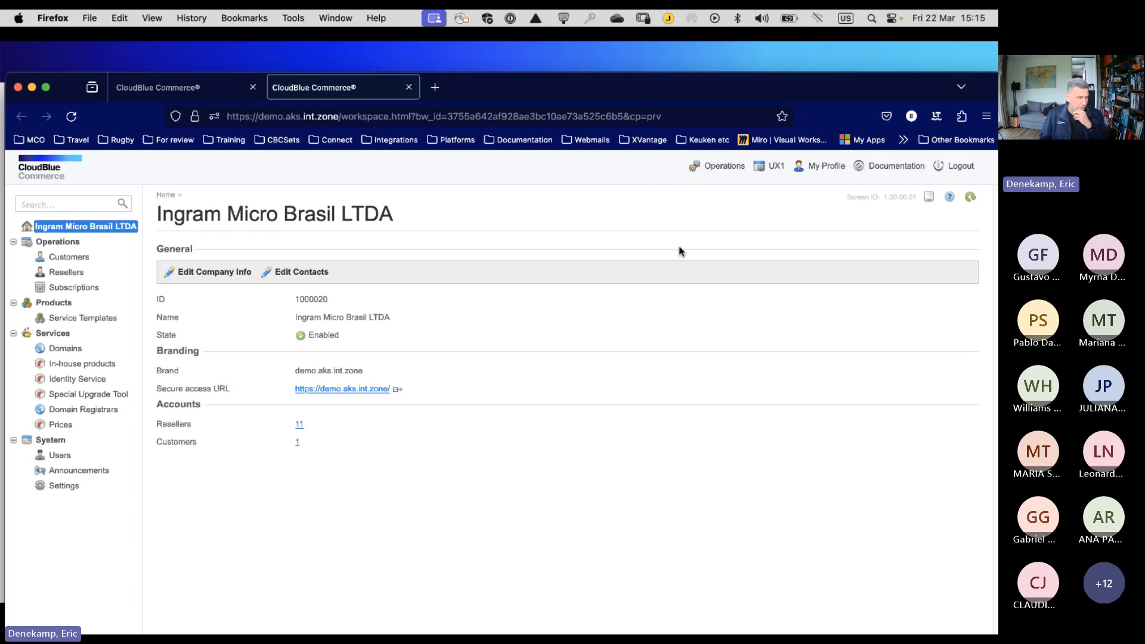
left_click(69, 257)
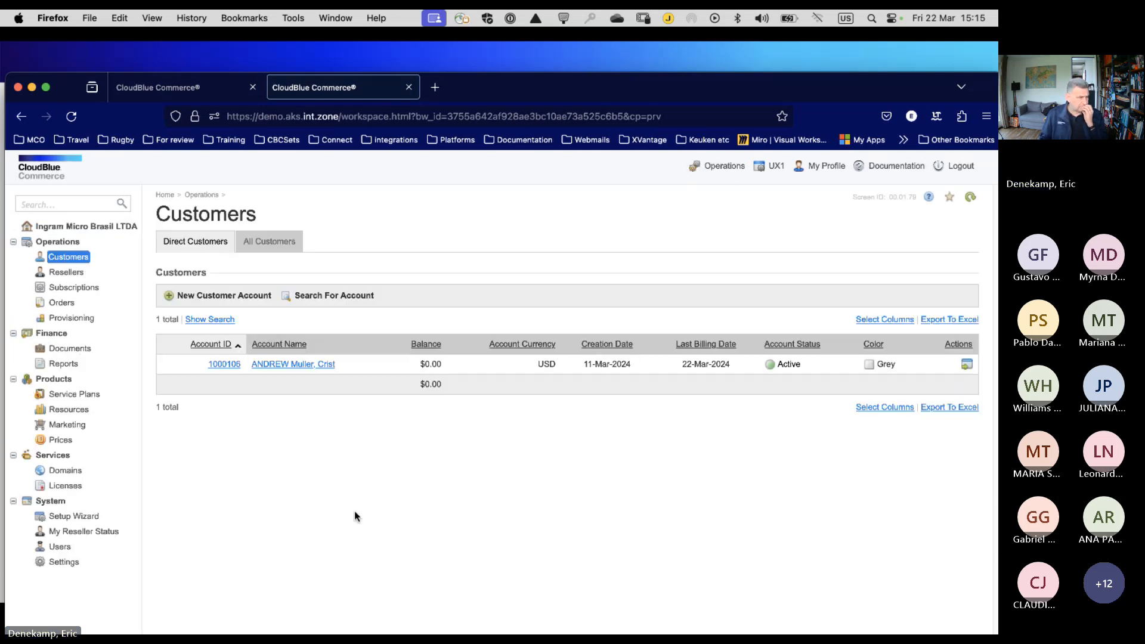
left_click(284, 365)
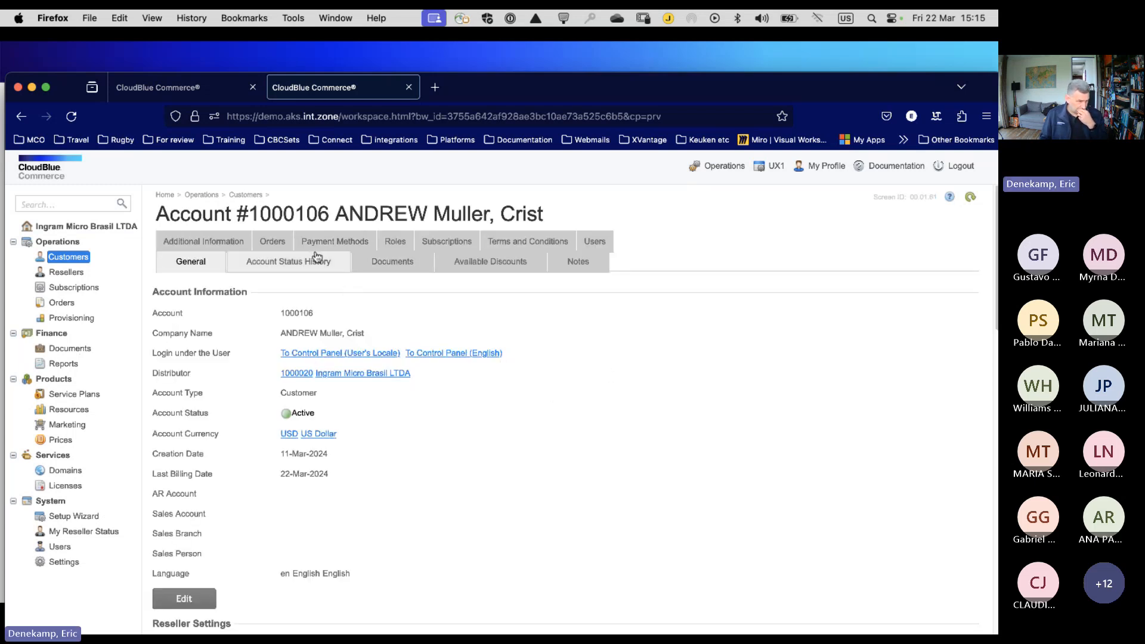
left_click(442, 247)
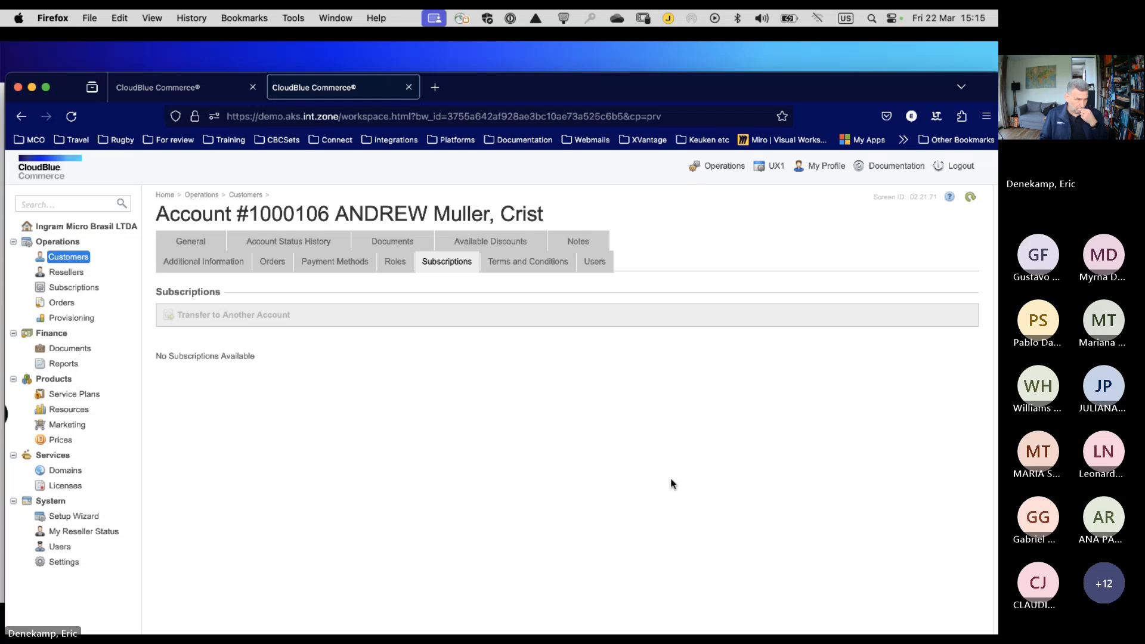
Examine Ingram Micro Brasil LTDA's subscriptions list in billing, and close the reseller's control panel.
left_click(74, 289)
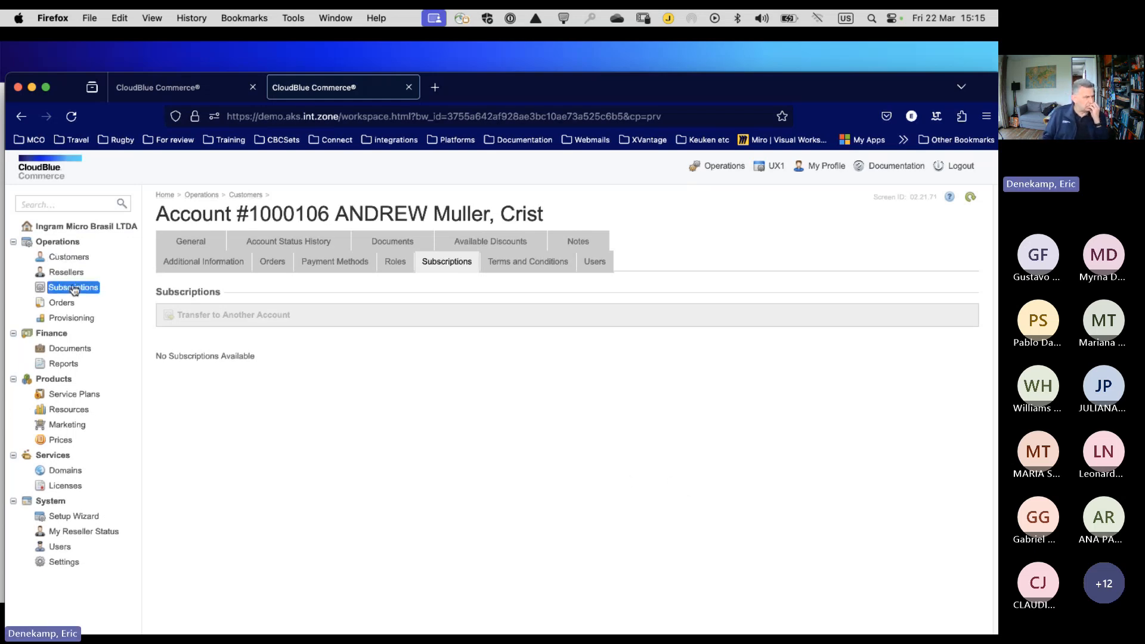
scroll(487, 378, "down", 3)
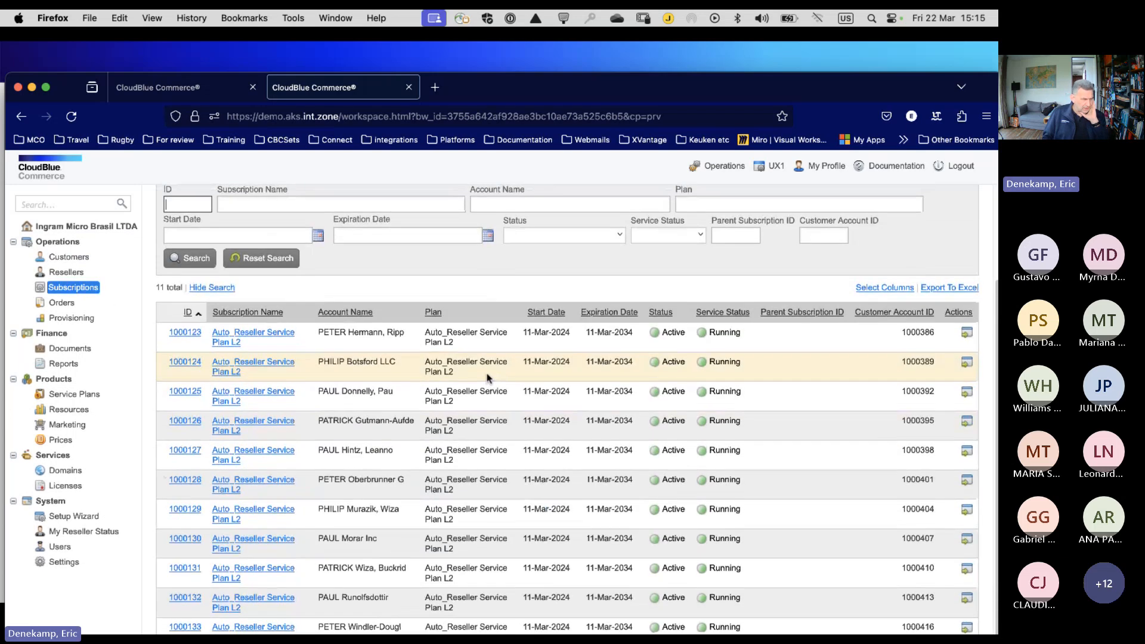
scroll(615, 343, "up", 3)
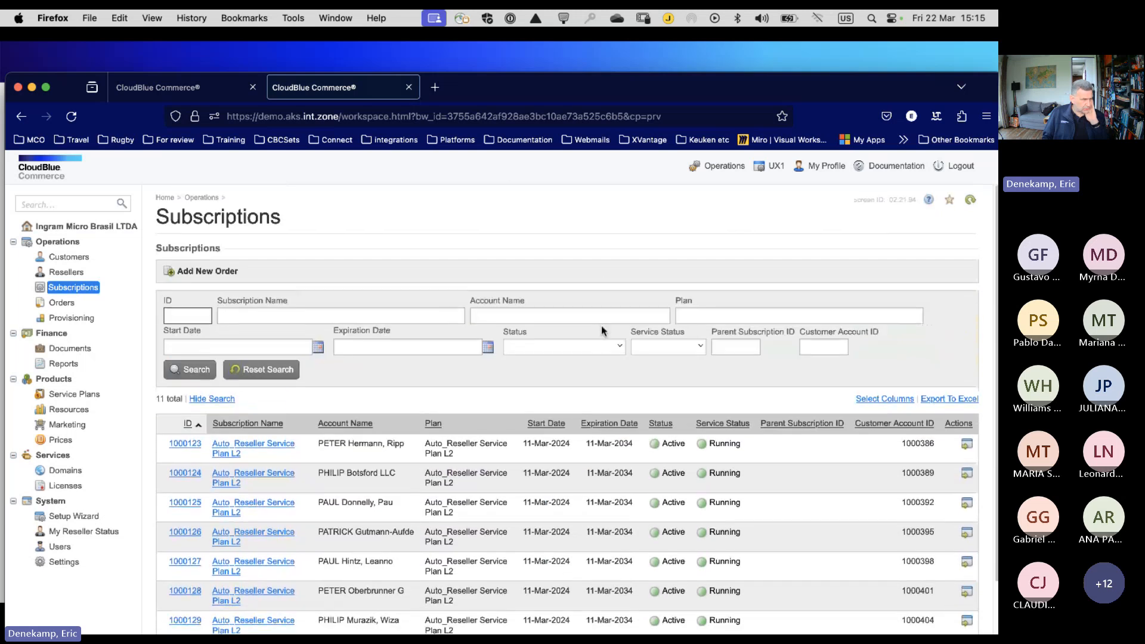
left_click(408, 88)
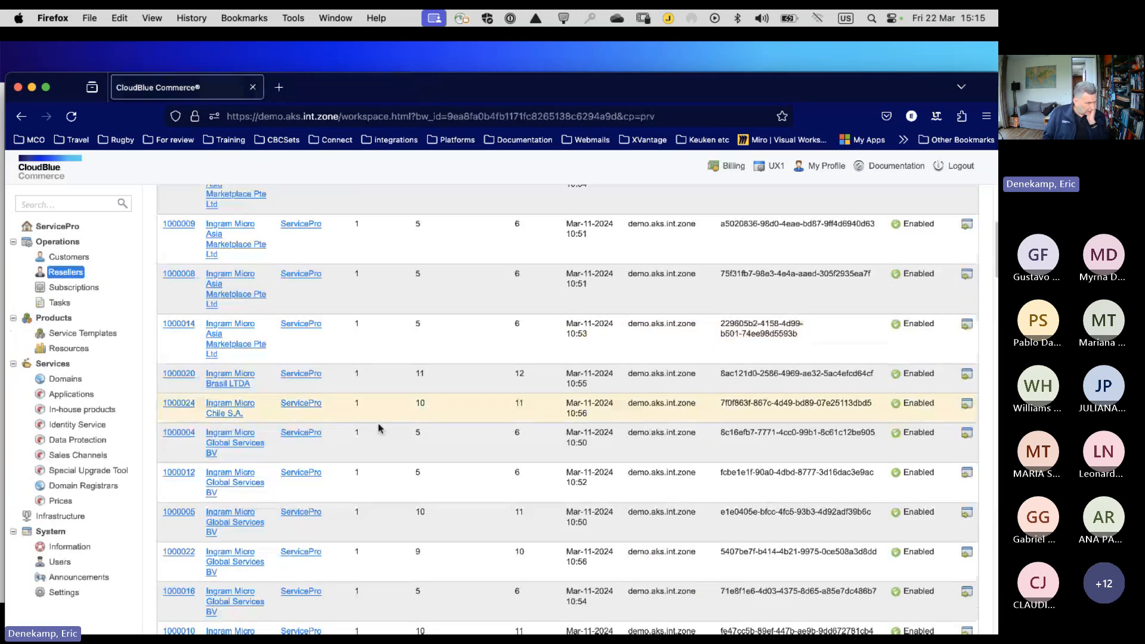
Log in to Ingram Micro Brasil LTDA's control panel again, and examine its end customers' subscription counts in operations.
scroll(425, 440, "up", 5)
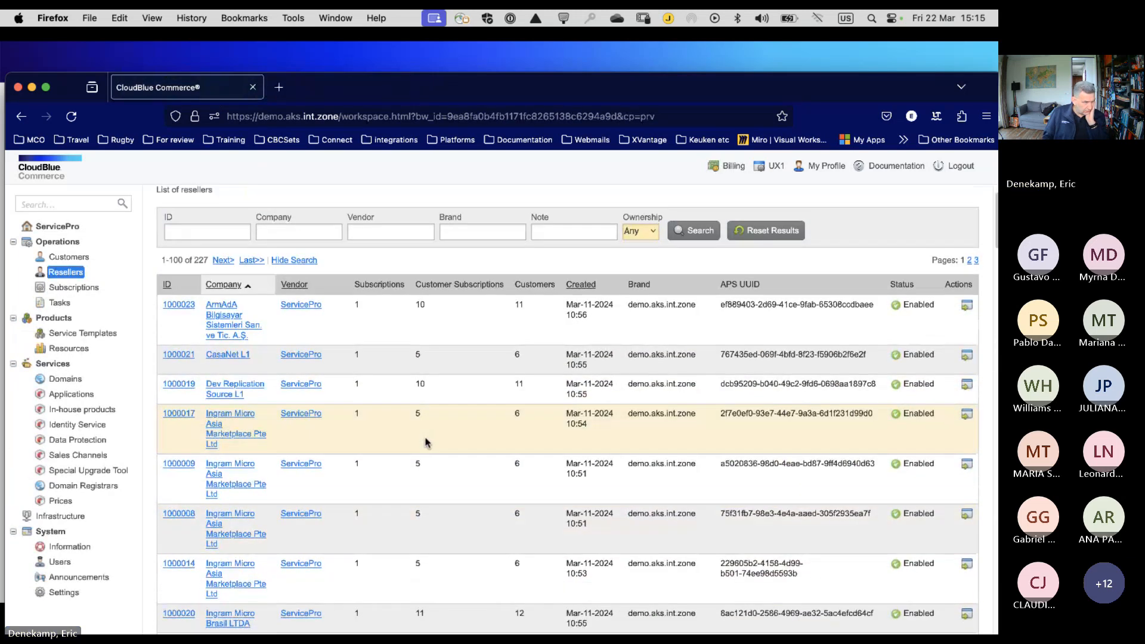
scroll(430, 417, "down", 3)
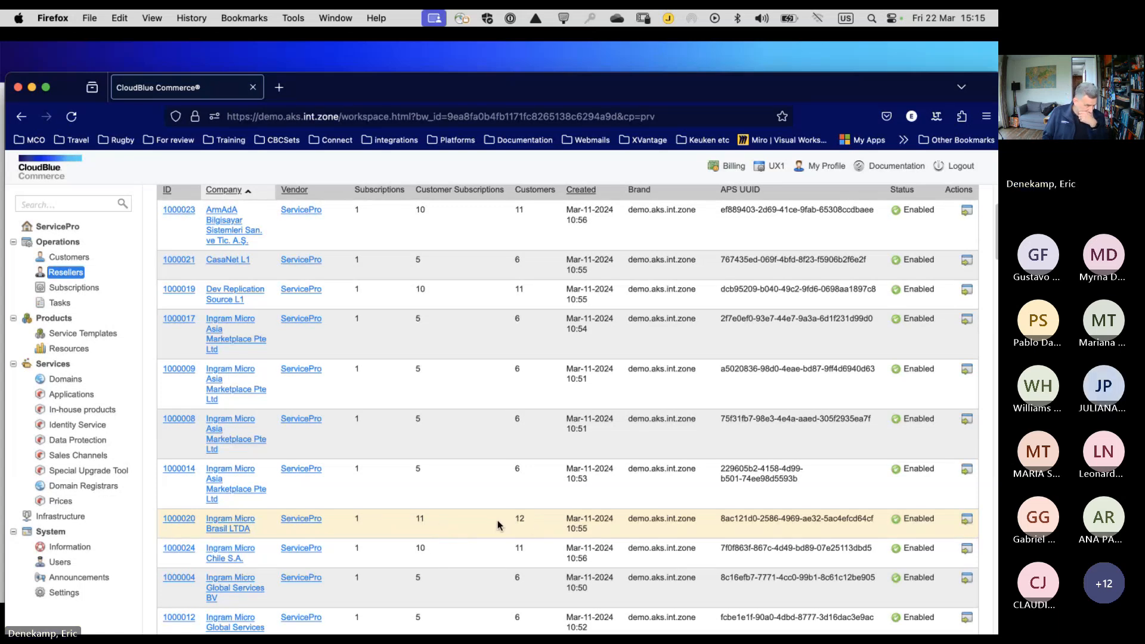
scroll(500, 525, "down", 1)
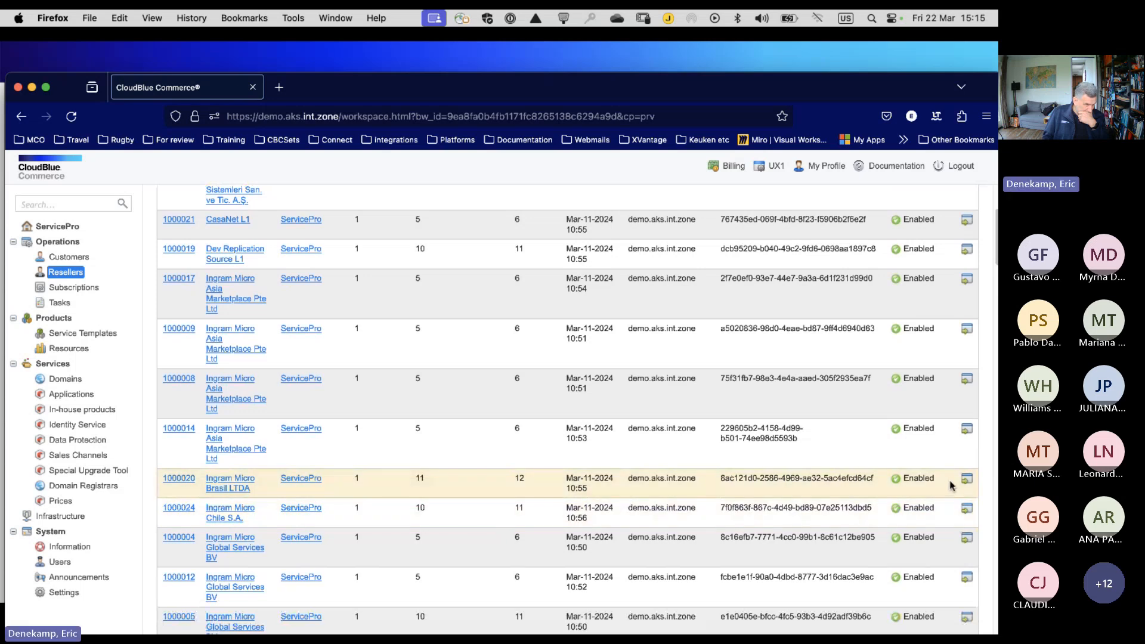
left_click(967, 479)
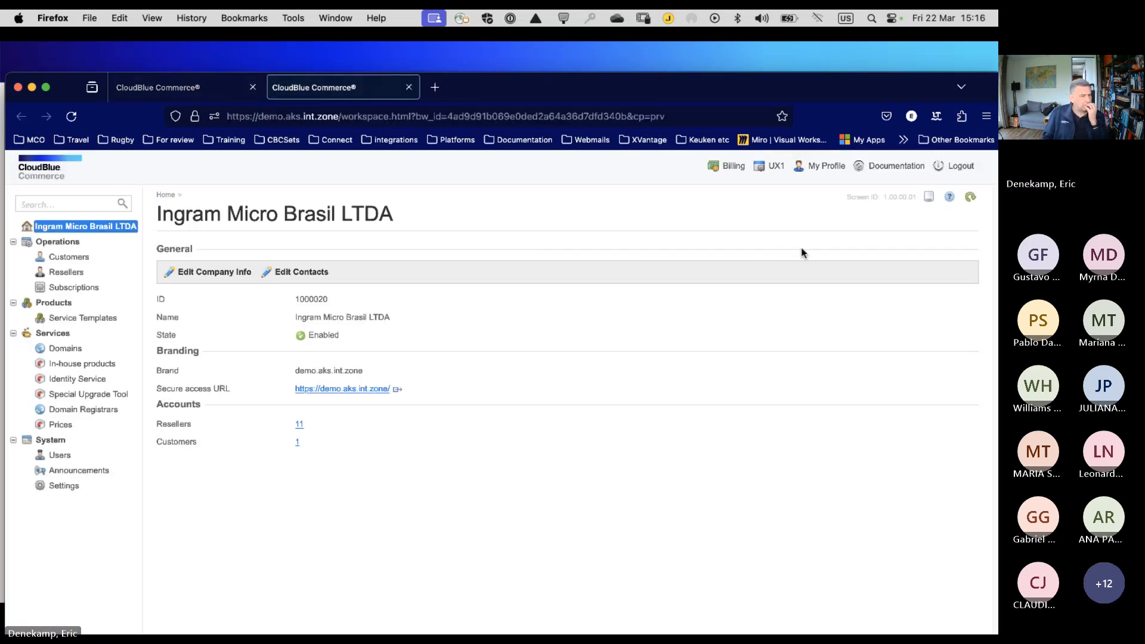
left_click(59, 259)
scroll(393, 375, "down", 3)
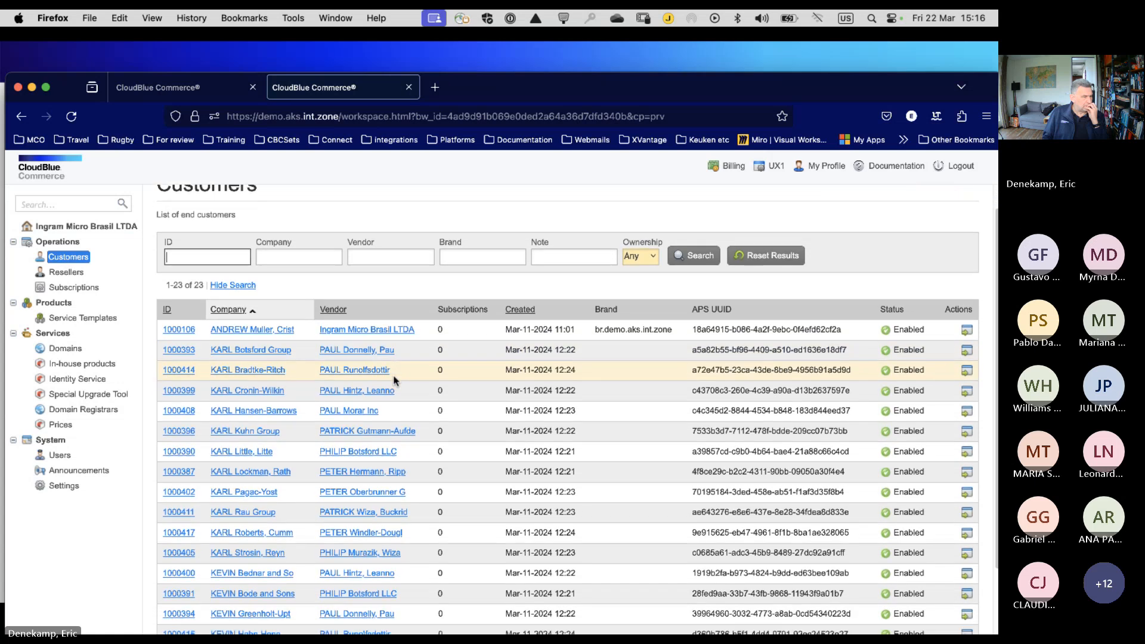
scroll(395, 370, "down", 2)
scroll(397, 378, "up", 5)
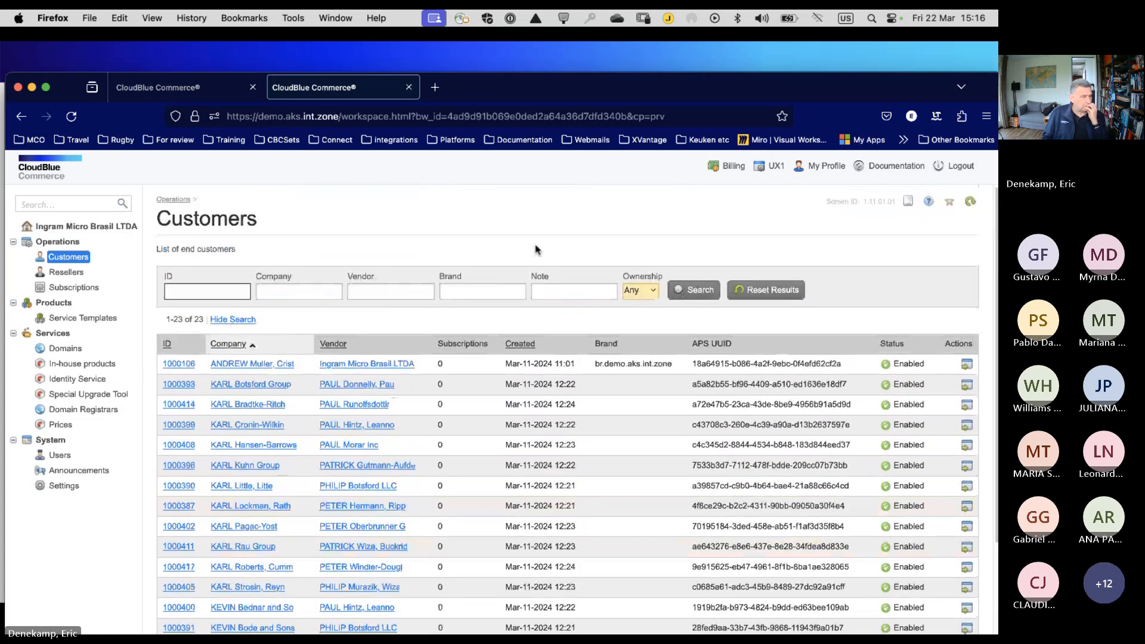
Switch to billing, and review the reseller's direct customers and the list of all its customers.
left_click(728, 166)
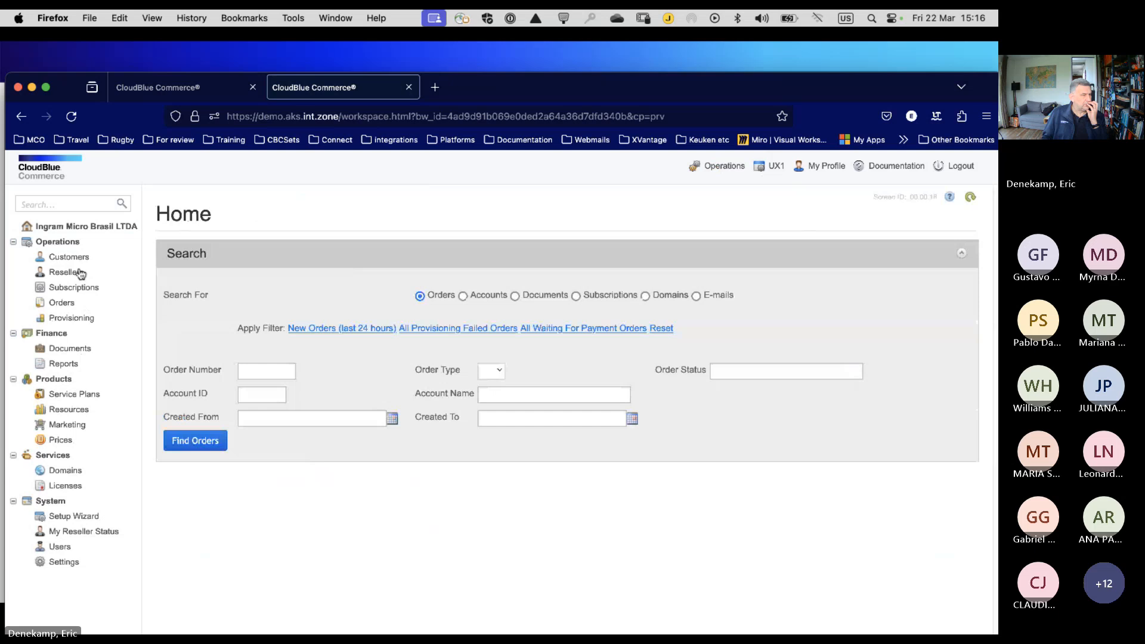
left_click(68, 256)
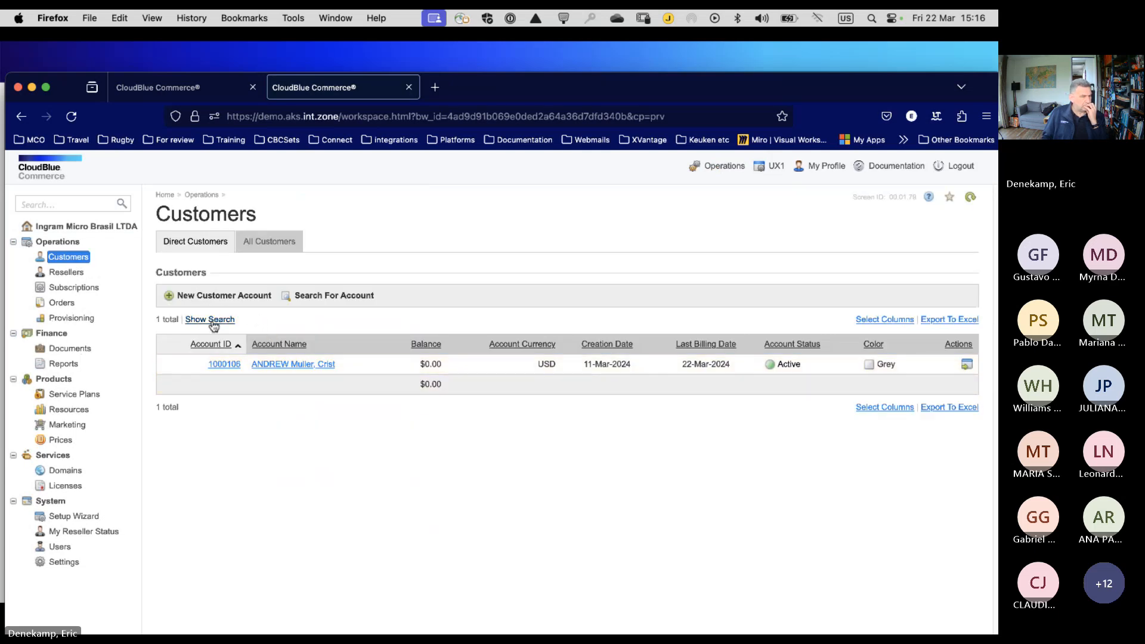
left_click(212, 320)
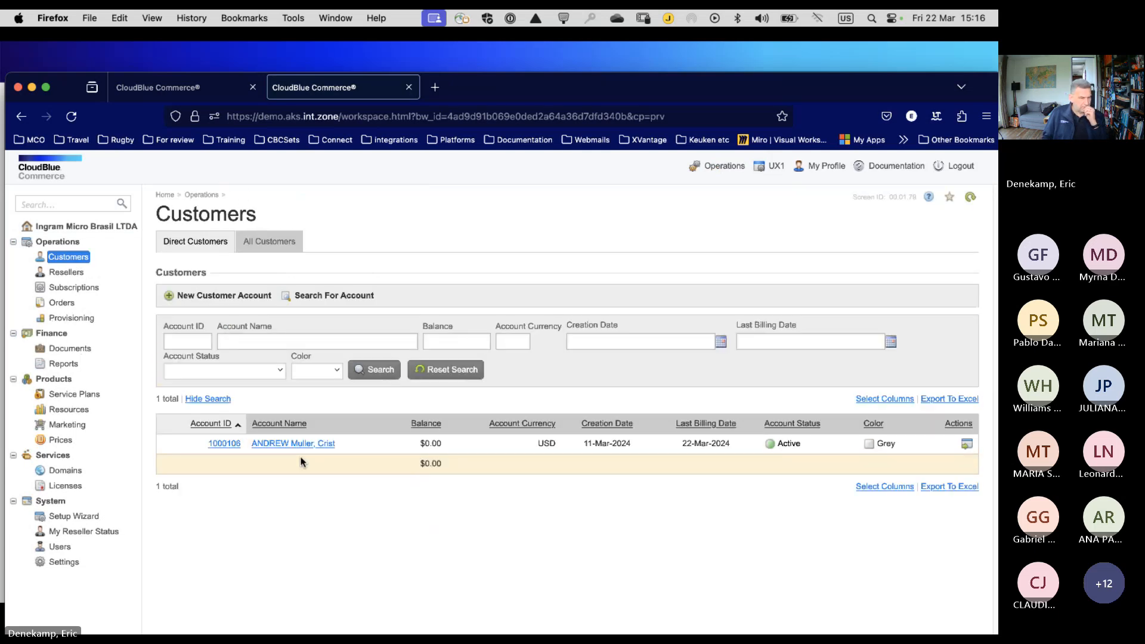
left_click(270, 249)
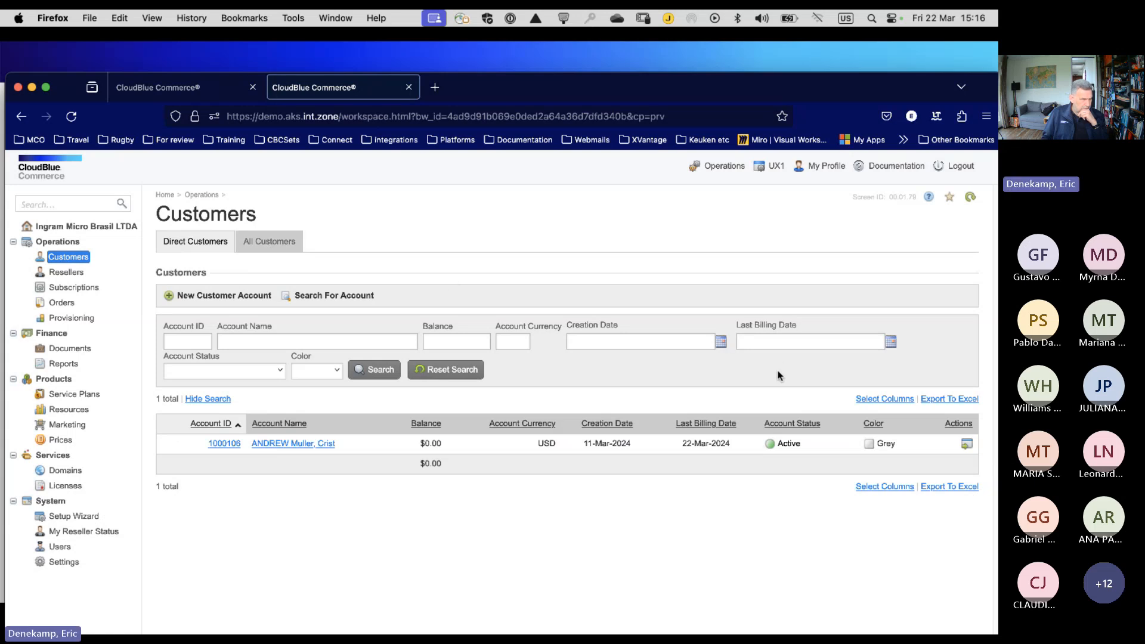
scroll(452, 455, "down", 4)
scroll(453, 455, "down", 2)
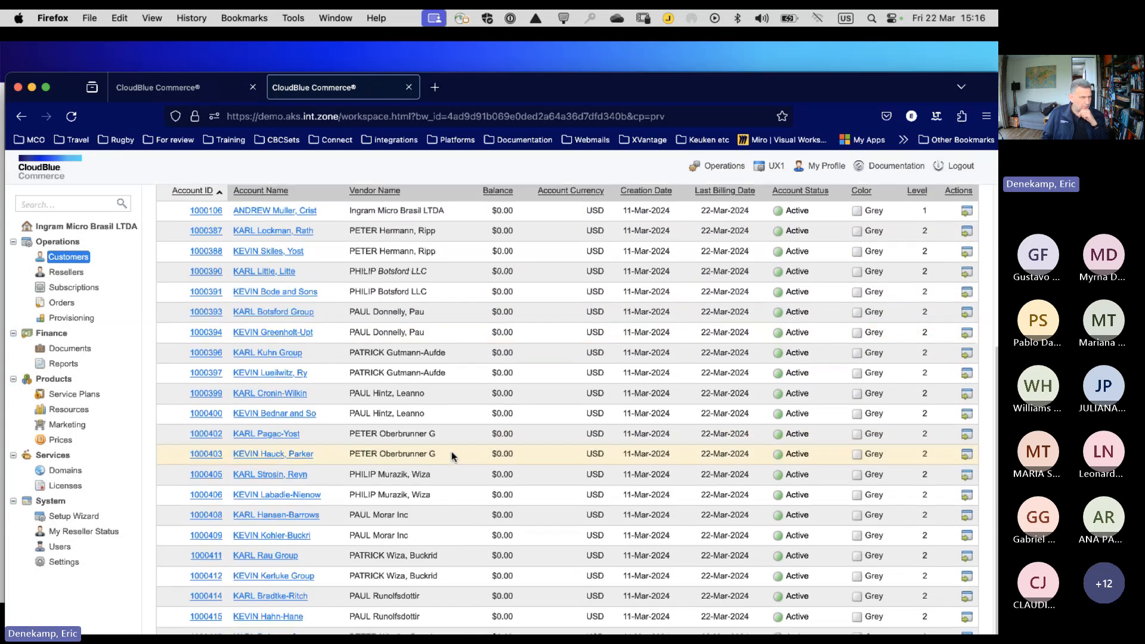
scroll(452, 453, "up", 5)
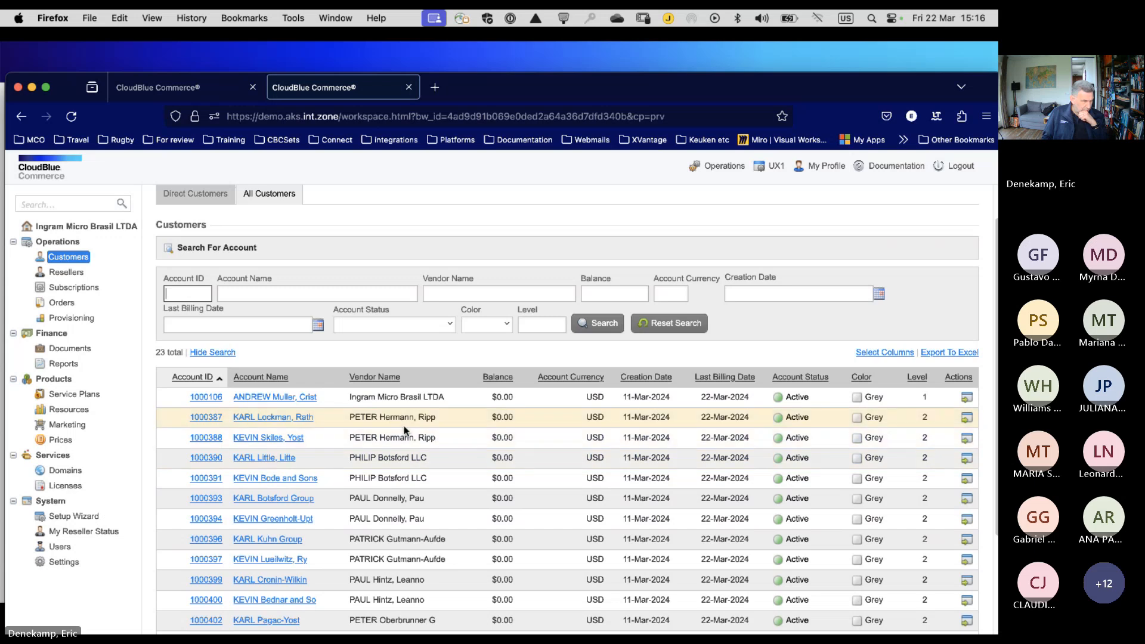
Log in to the first of Ingram Micro Brasil LTDA's resellers, and list its customers in the classic panel.
left_click(67, 273)
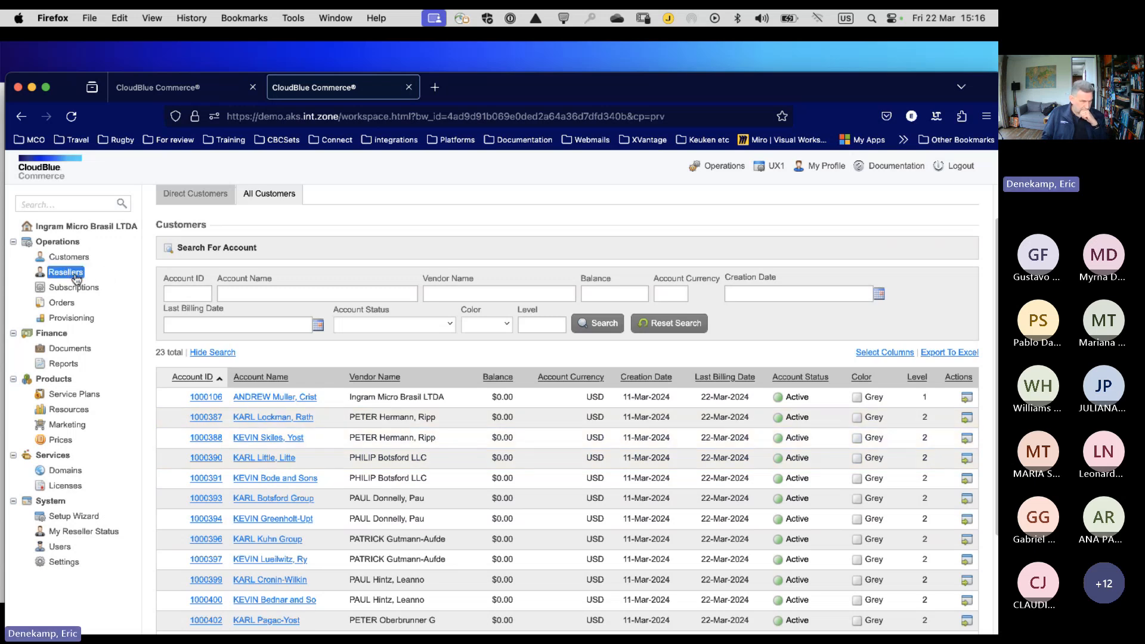
scroll(353, 452, "down", 1)
scroll(352, 452, "down", 3)
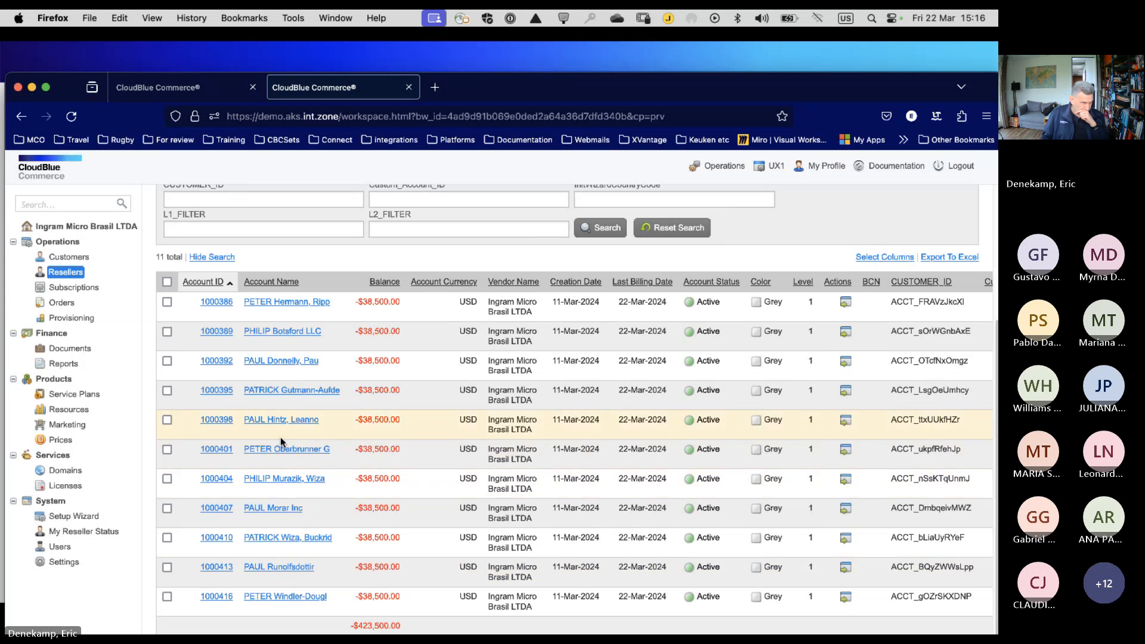
left_click(846, 303)
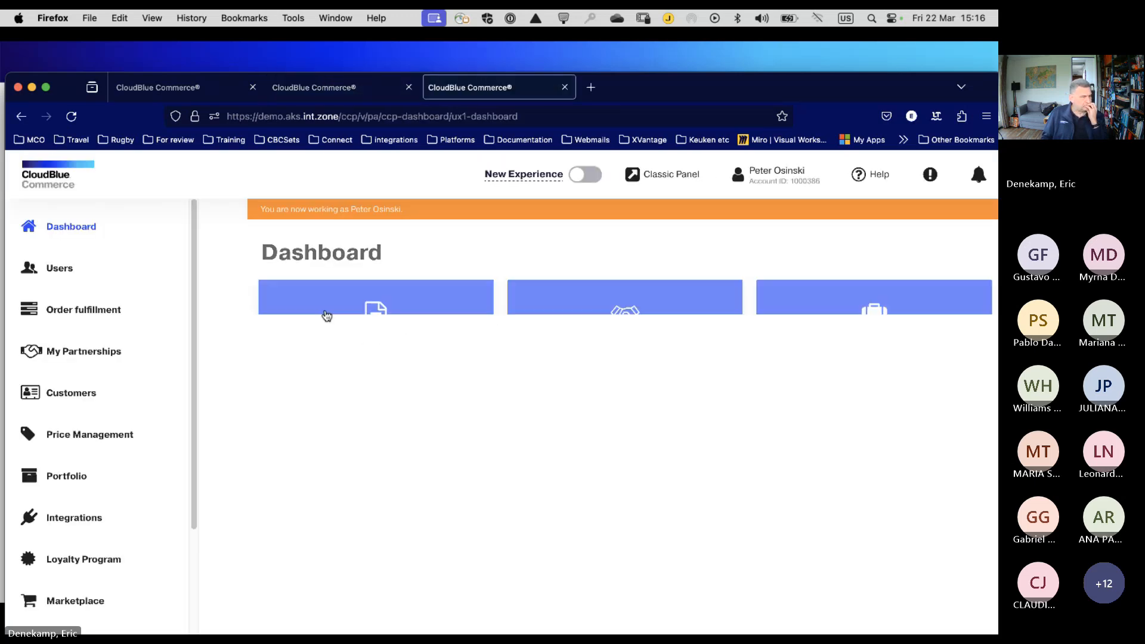
left_click(675, 179)
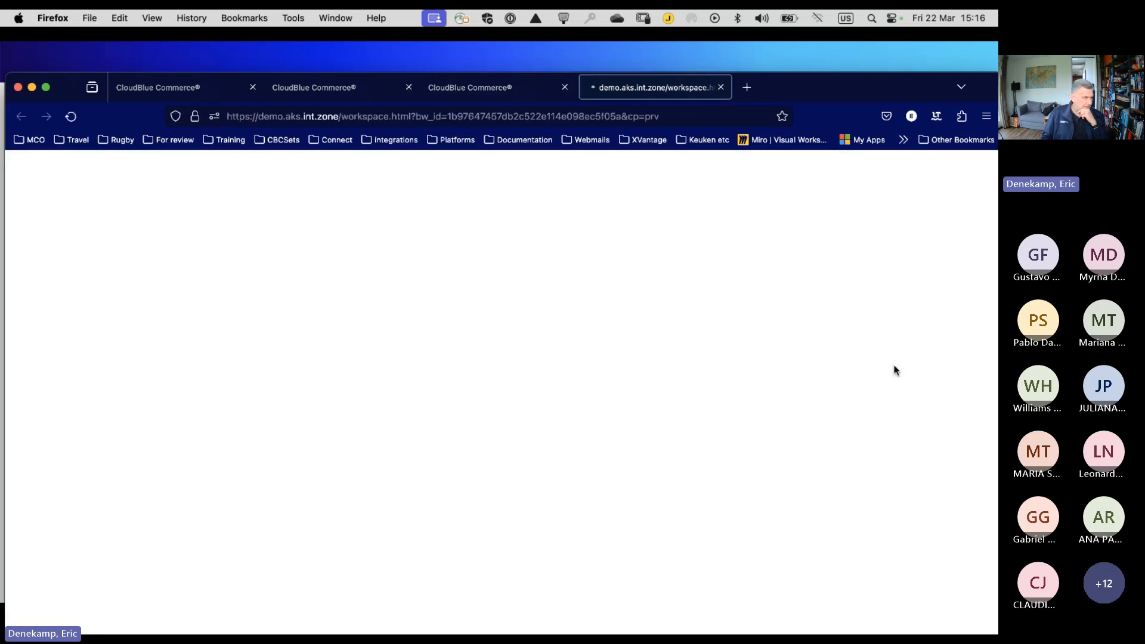
left_click(80, 257)
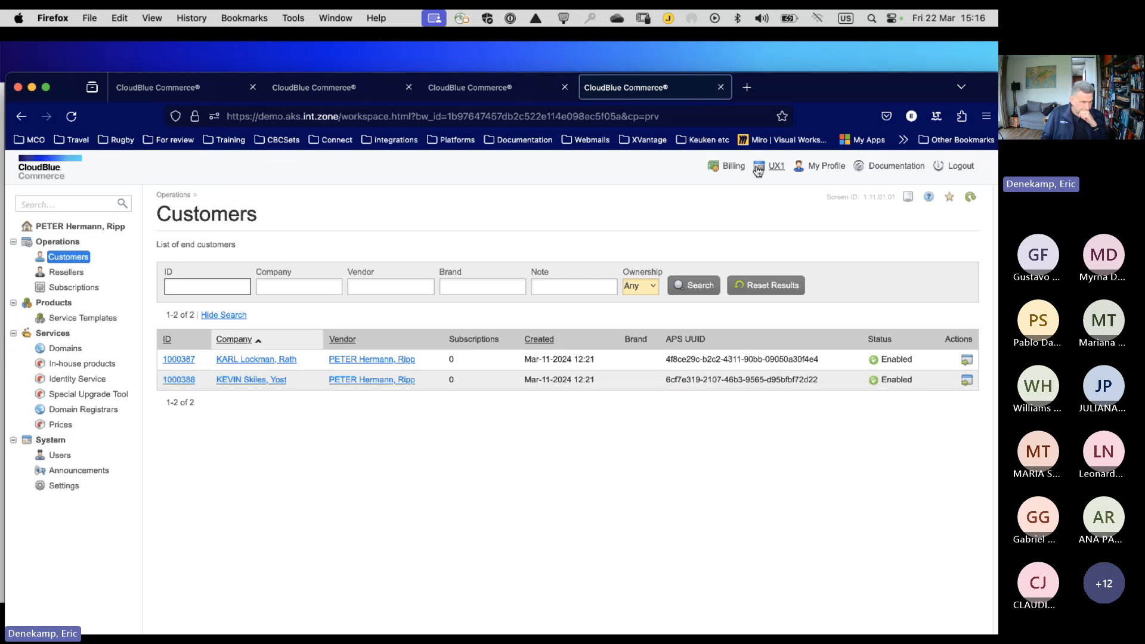
Close the sub-reseller's and Ingram Micro Brasil LTDA's control panels, and open ServicePro's subscriptions list in operations.
left_click(722, 87)
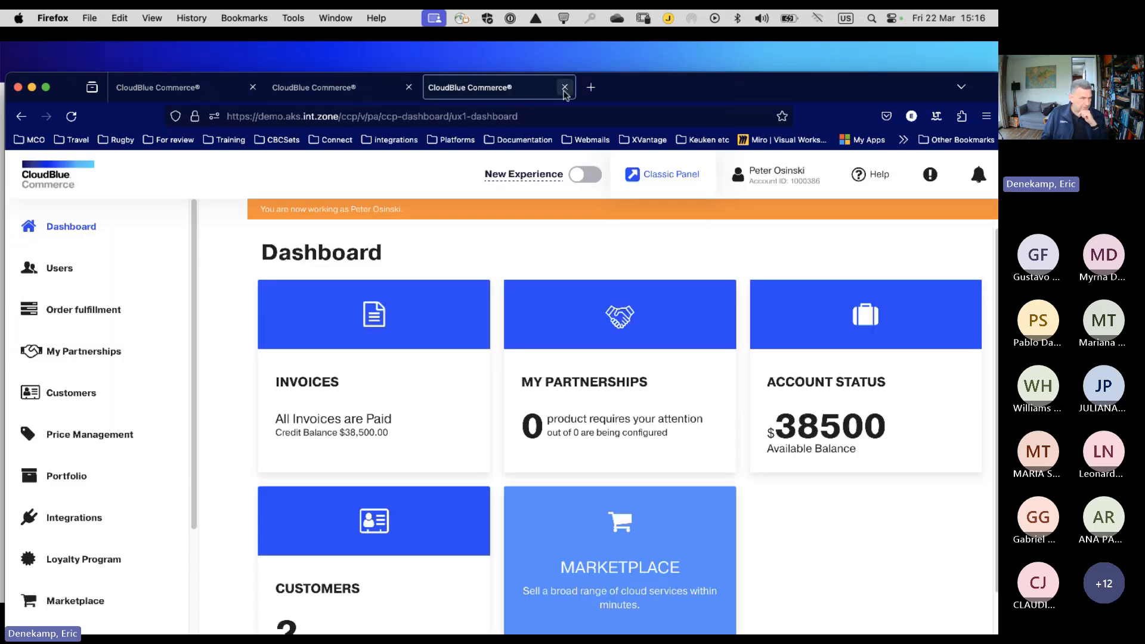
left_click(565, 87)
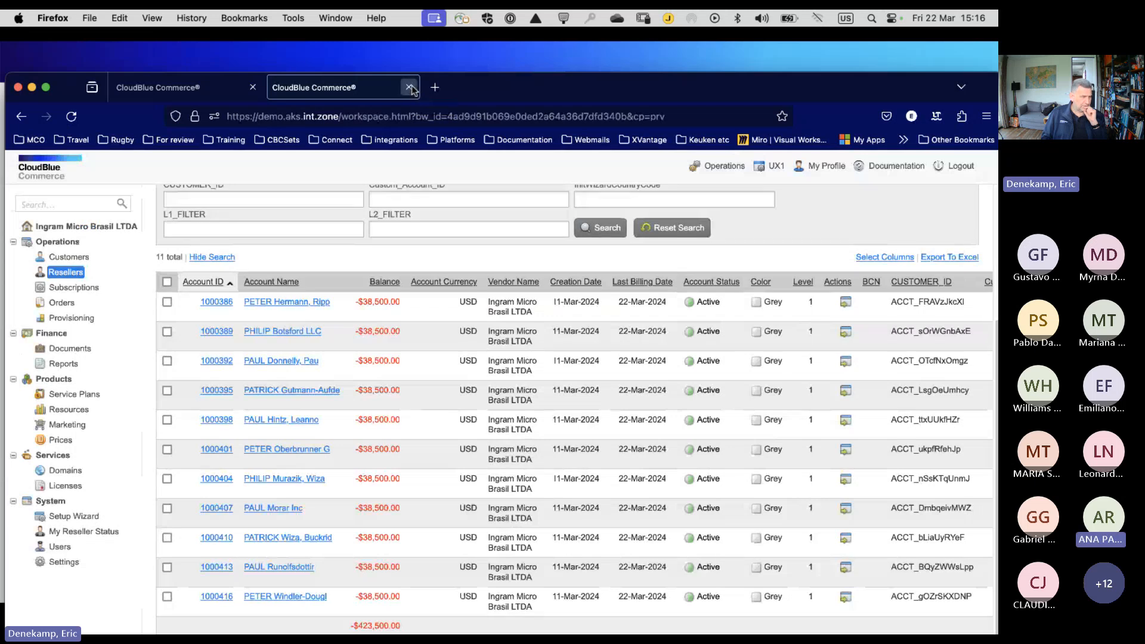
left_click(410, 88)
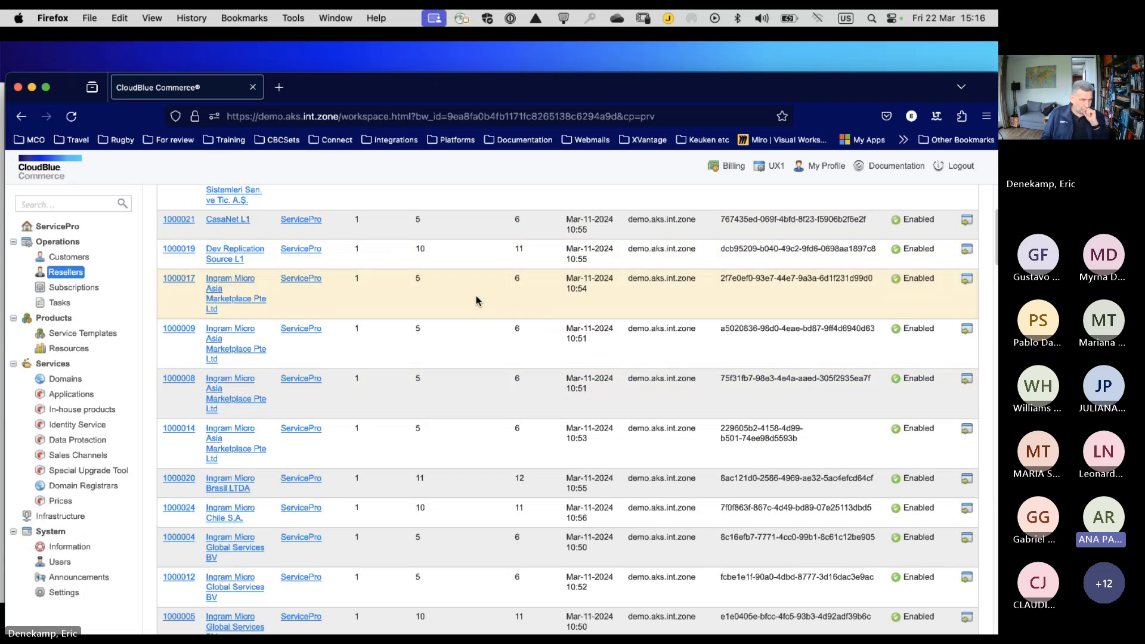
scroll(475, 301, "up", 3)
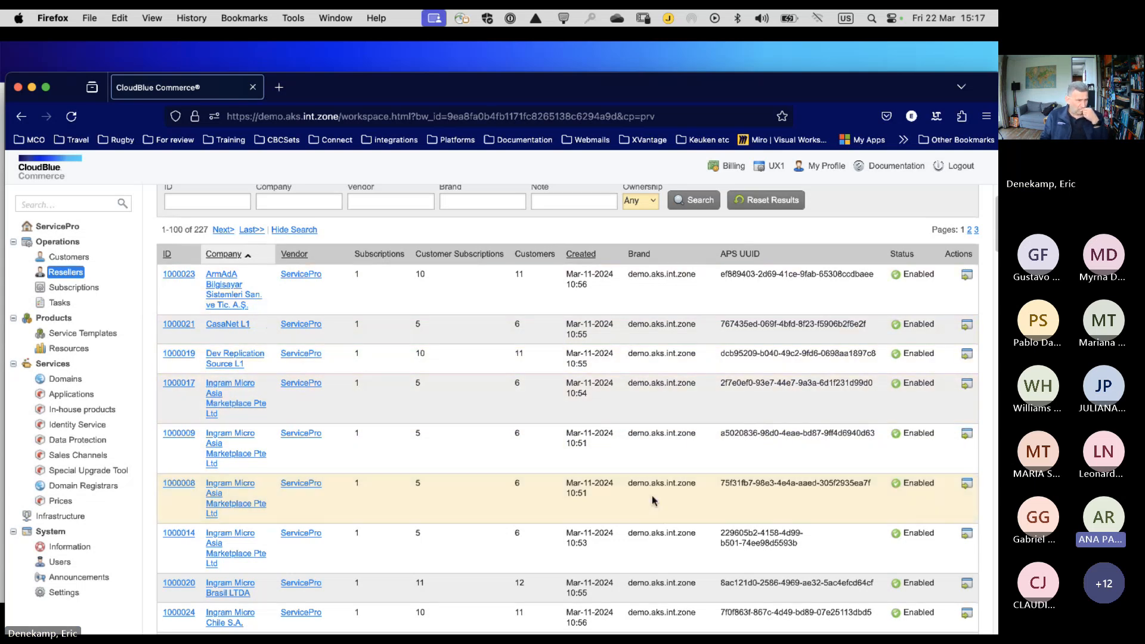
left_click(90, 289)
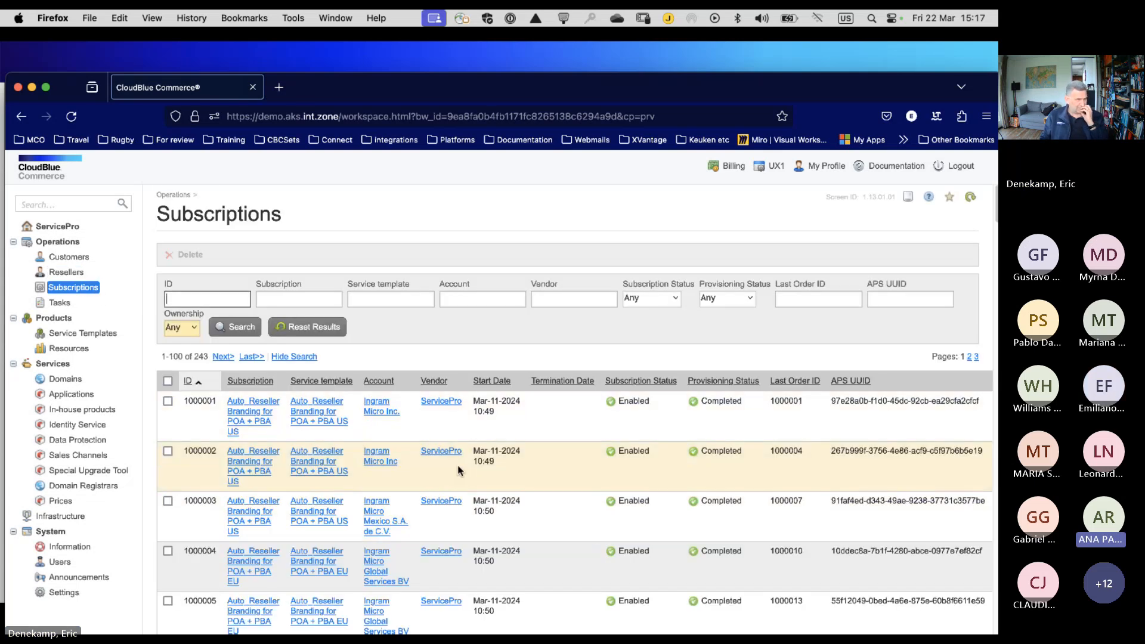
Look through the operations subscriptions, and review ServicePro's subscriptions list in billing with the browser window enlarged.
scroll(417, 431, "down", 15)
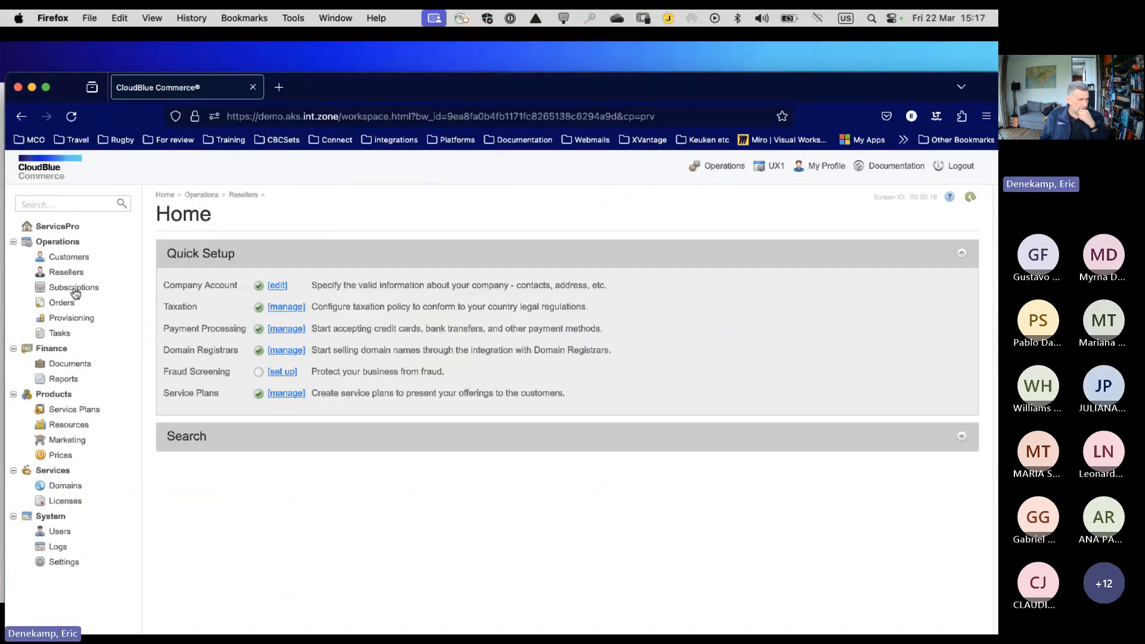
scroll(418, 504, "down", 5)
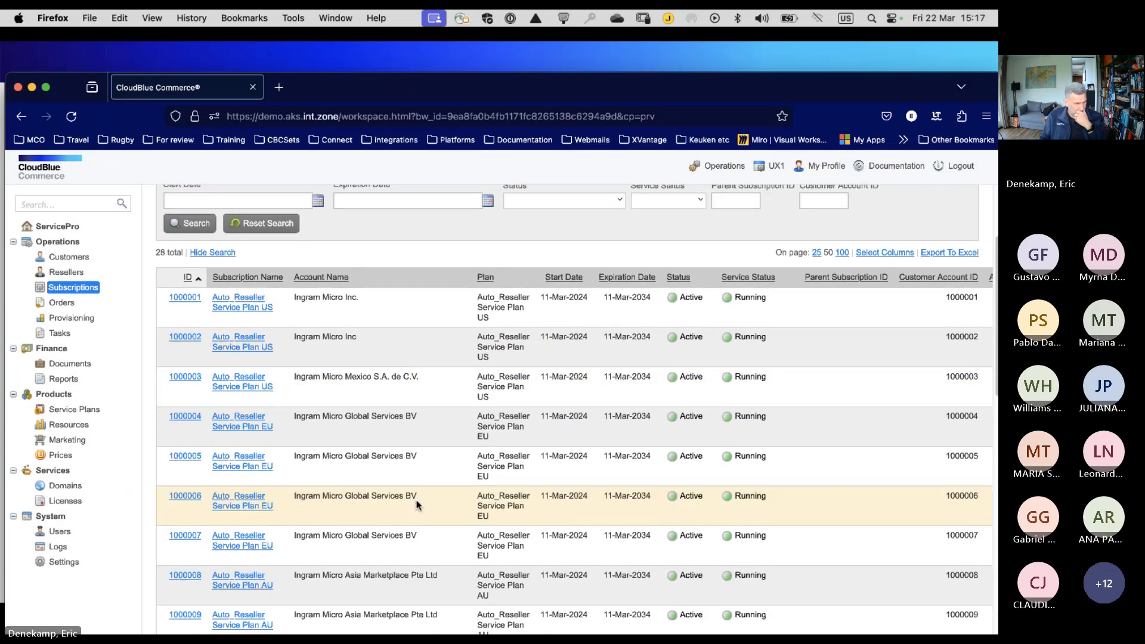
scroll(416, 506, "down", 15)
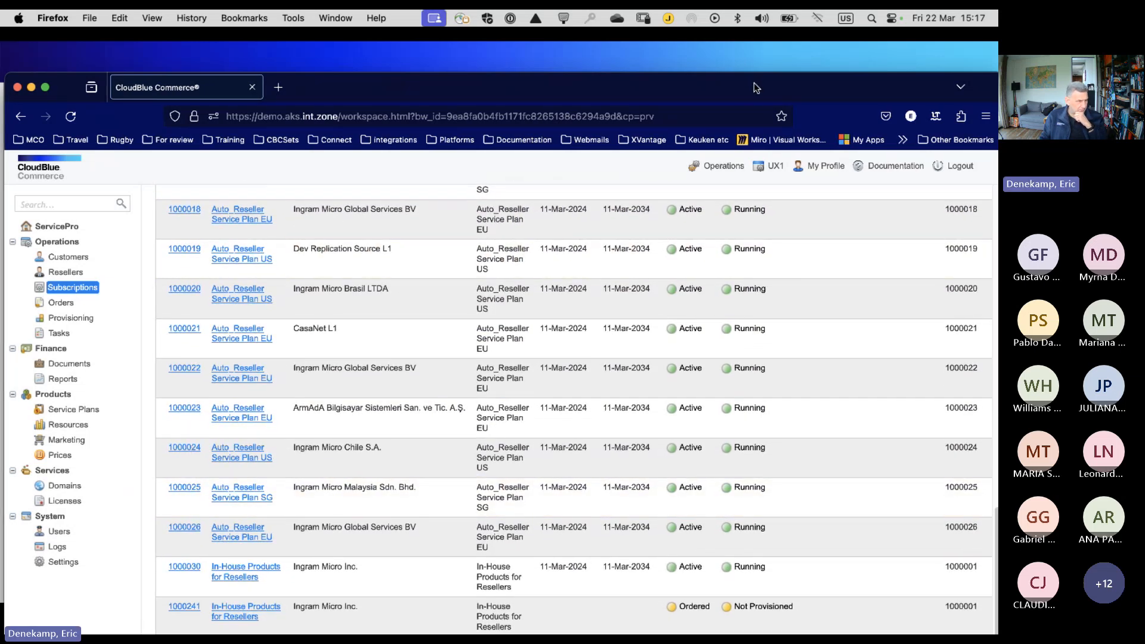
double_click(754, 82)
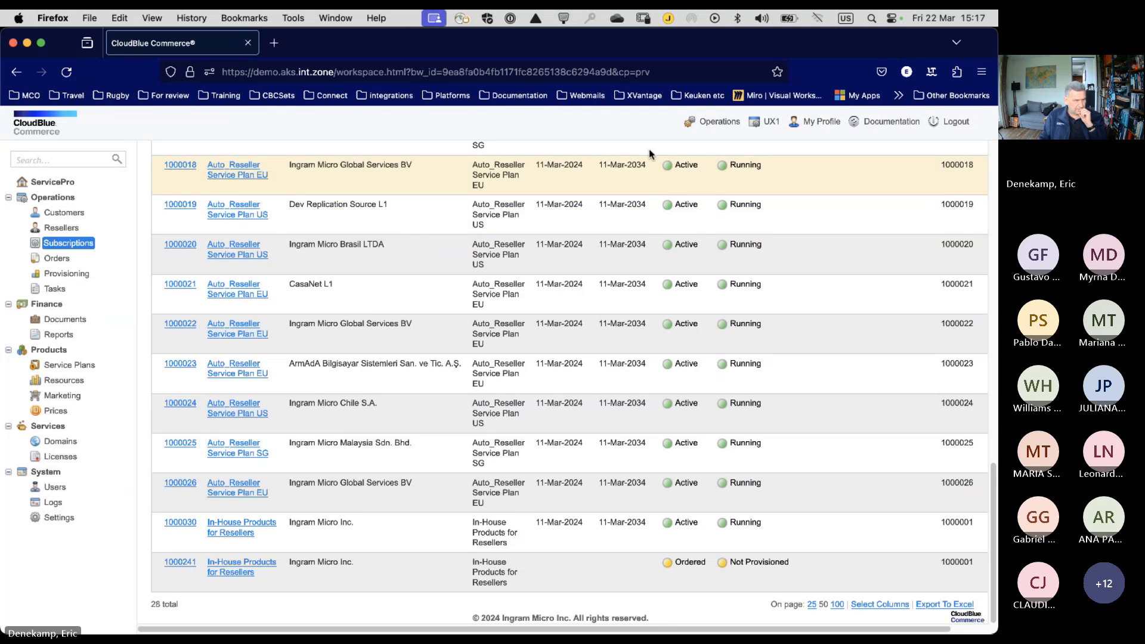
Return to operations and search the full subscriptions list, including its last page, for a suitable customer product subscription.
left_click(720, 121)
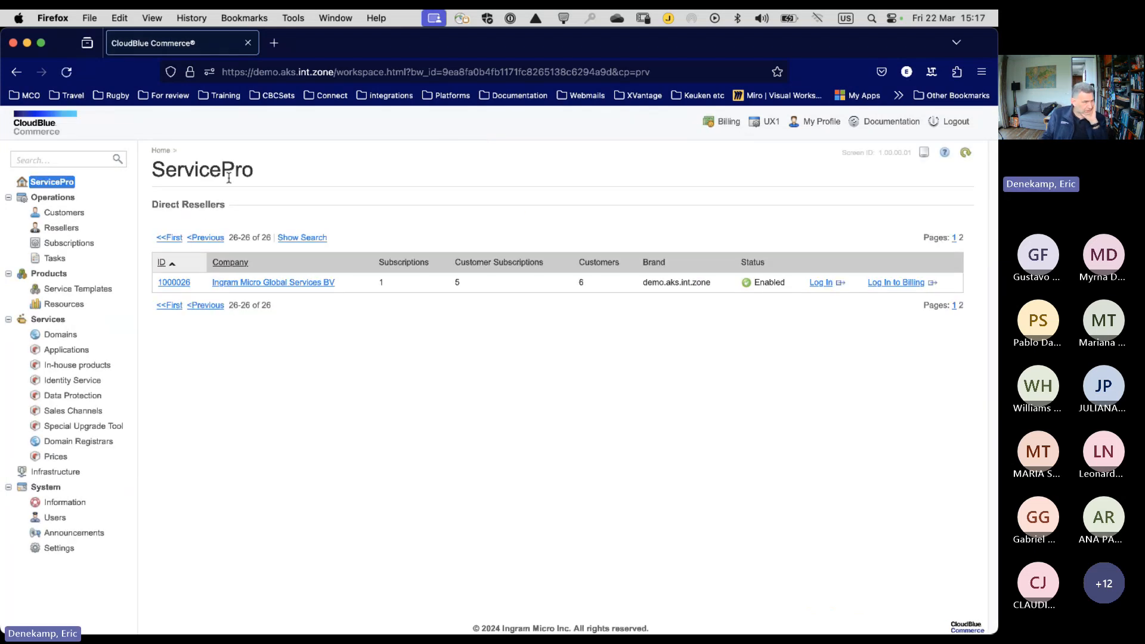
left_click(65, 245)
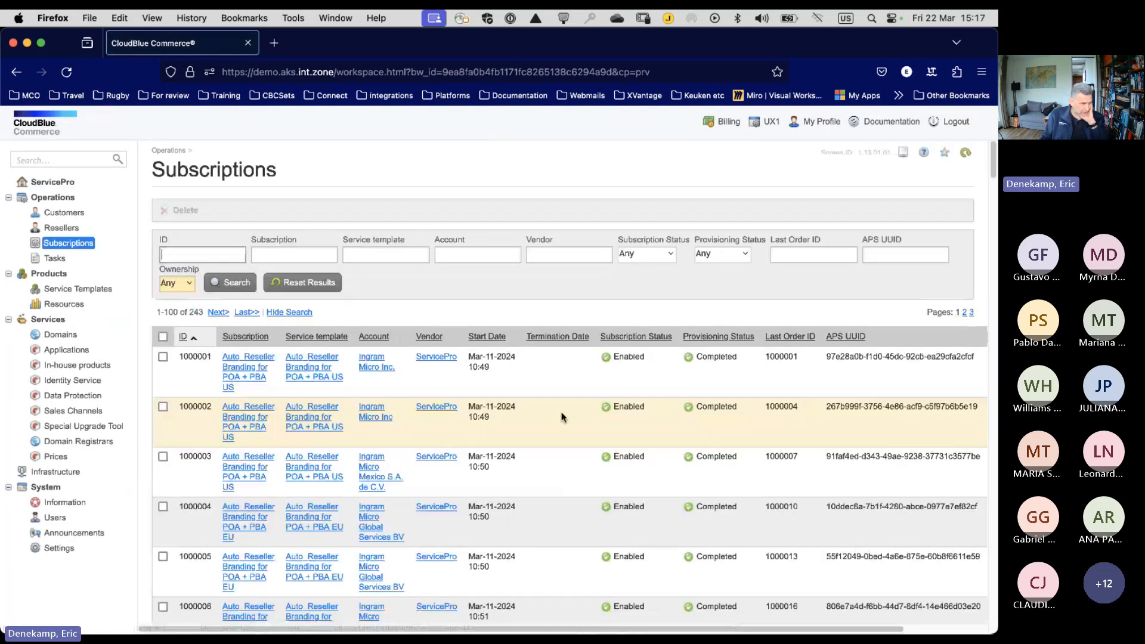
scroll(364, 452, "down", 3)
scroll(363, 448, "down", 1)
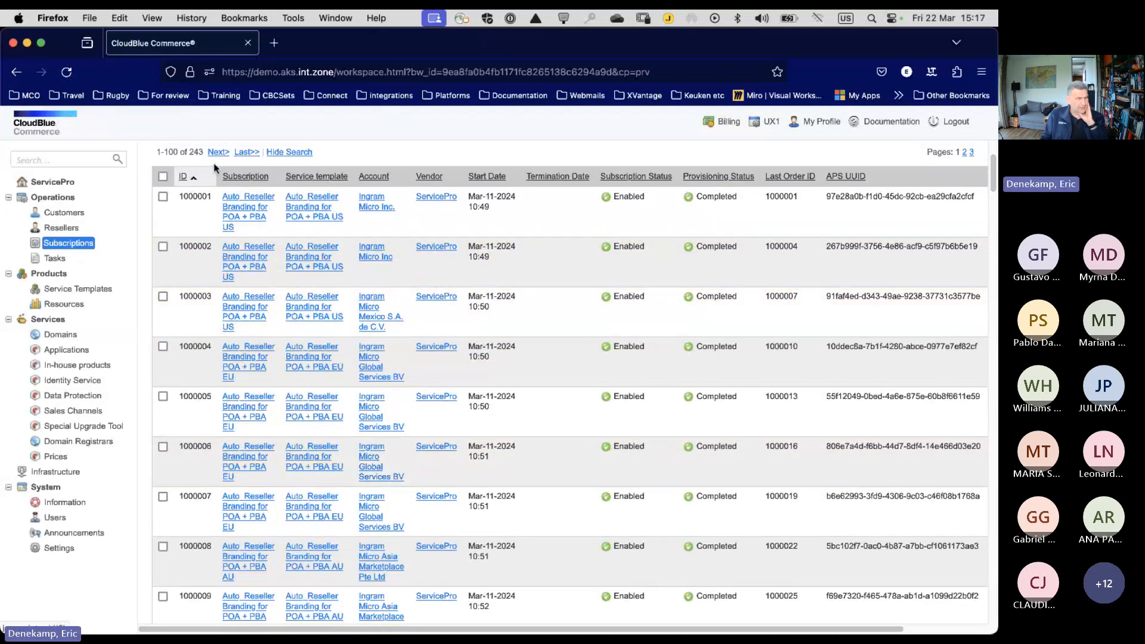
scroll(417, 365, "down", 15)
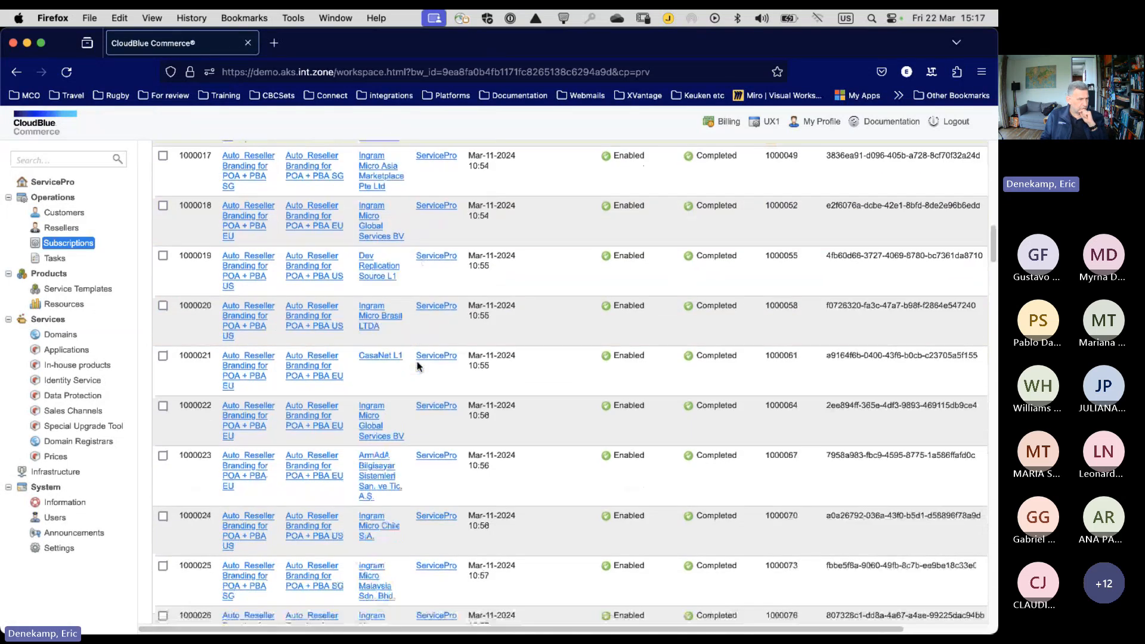
scroll(417, 366, "down", 20)
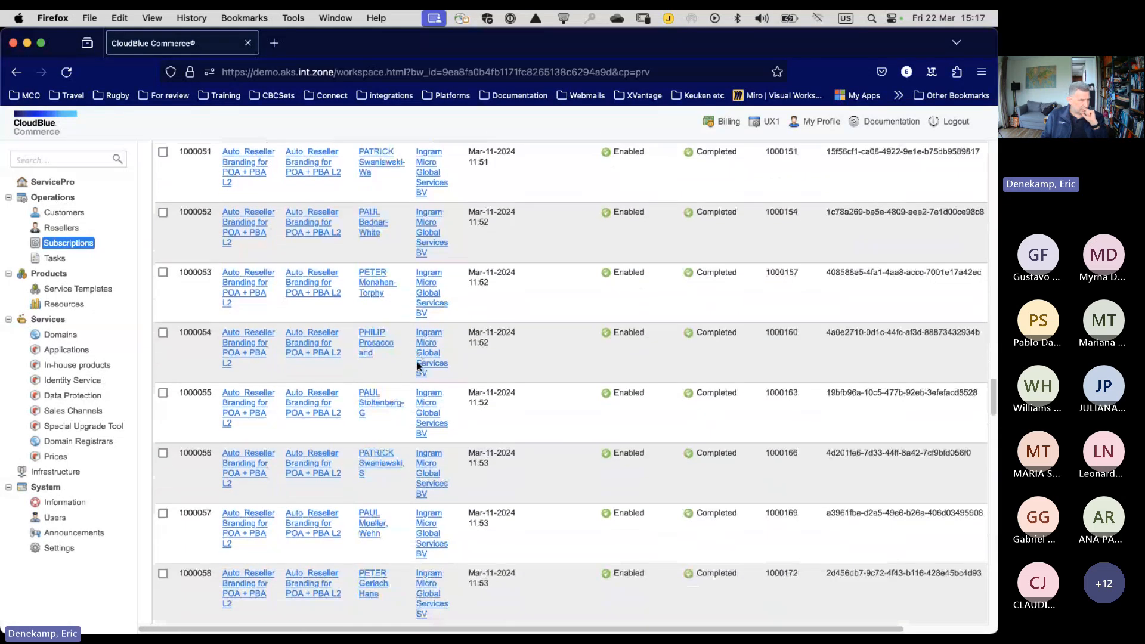
scroll(417, 361, "down", 20)
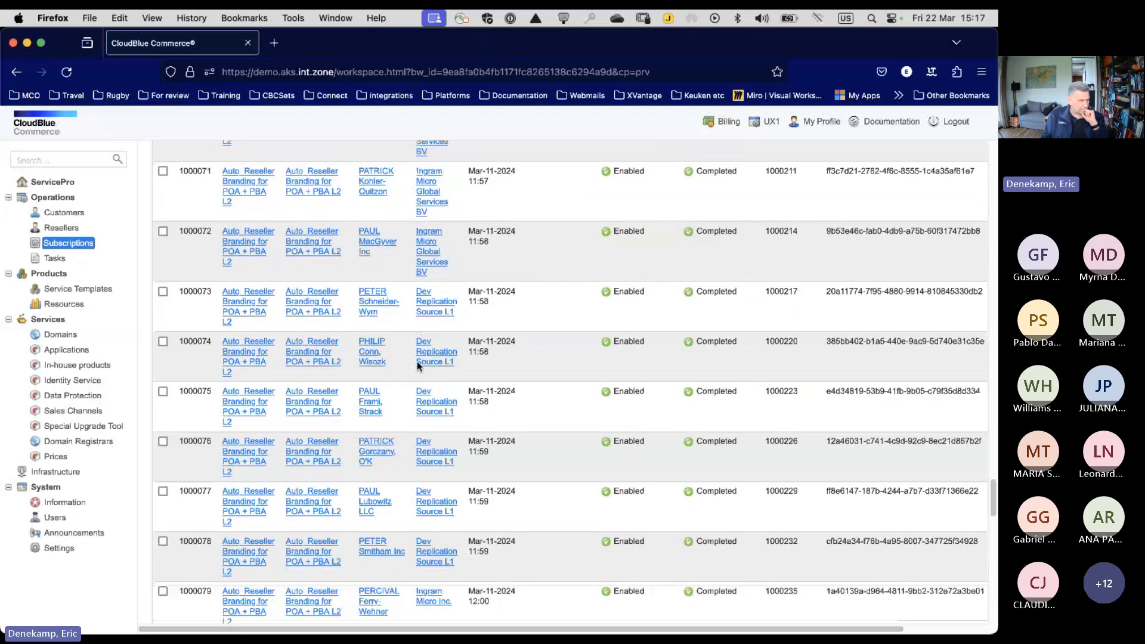
scroll(417, 361, "down", 5)
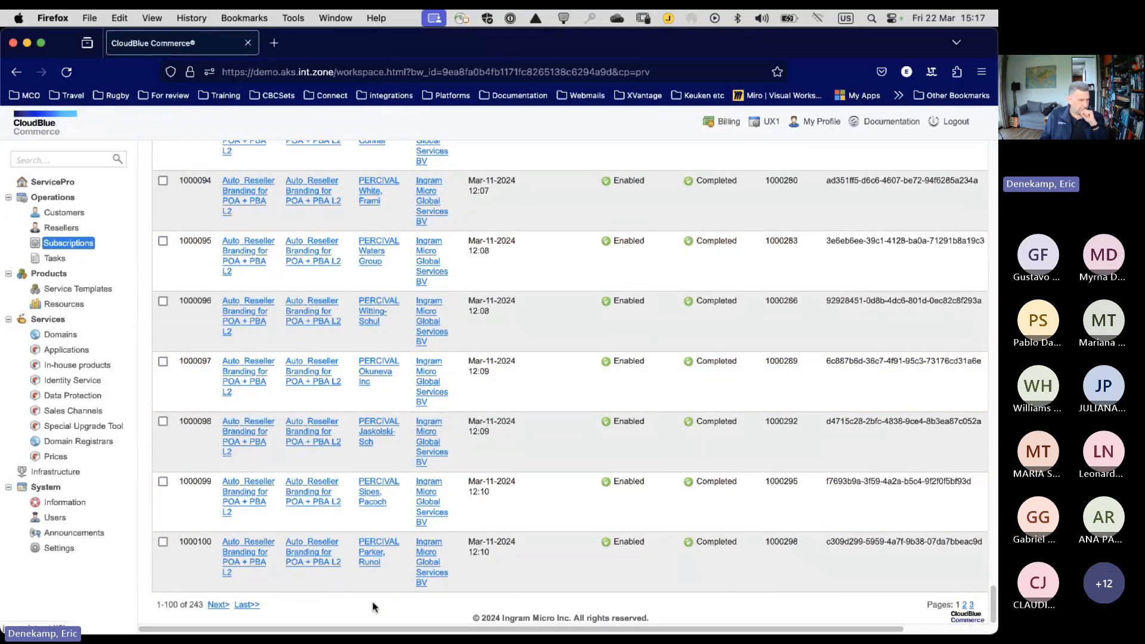
scroll(376, 583, "down", 15)
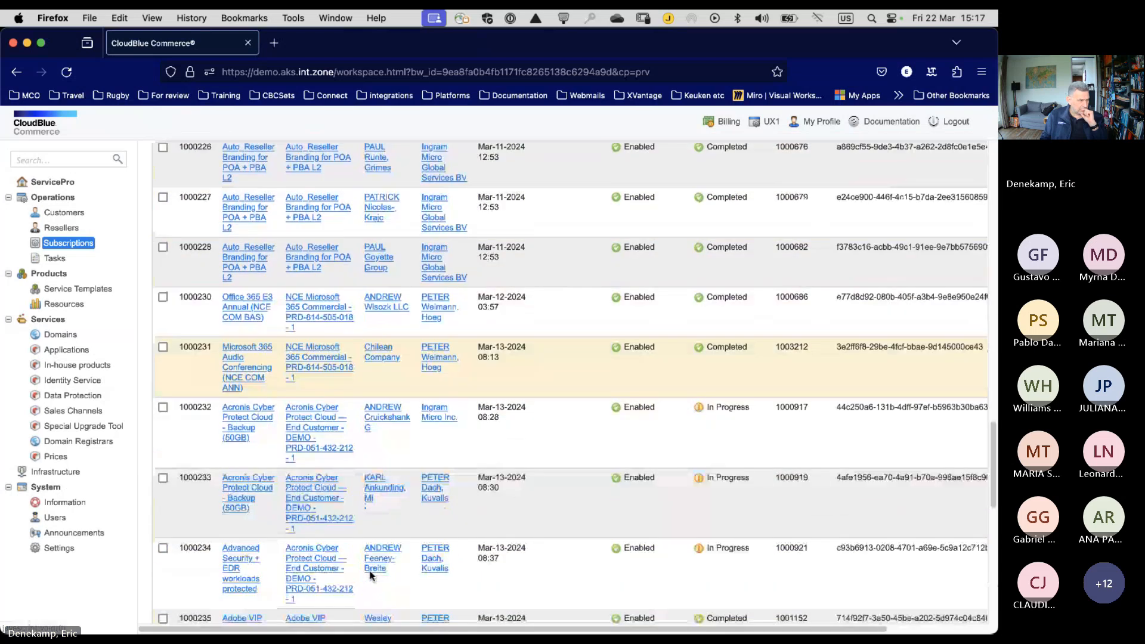
scroll(370, 574, "down", 7)
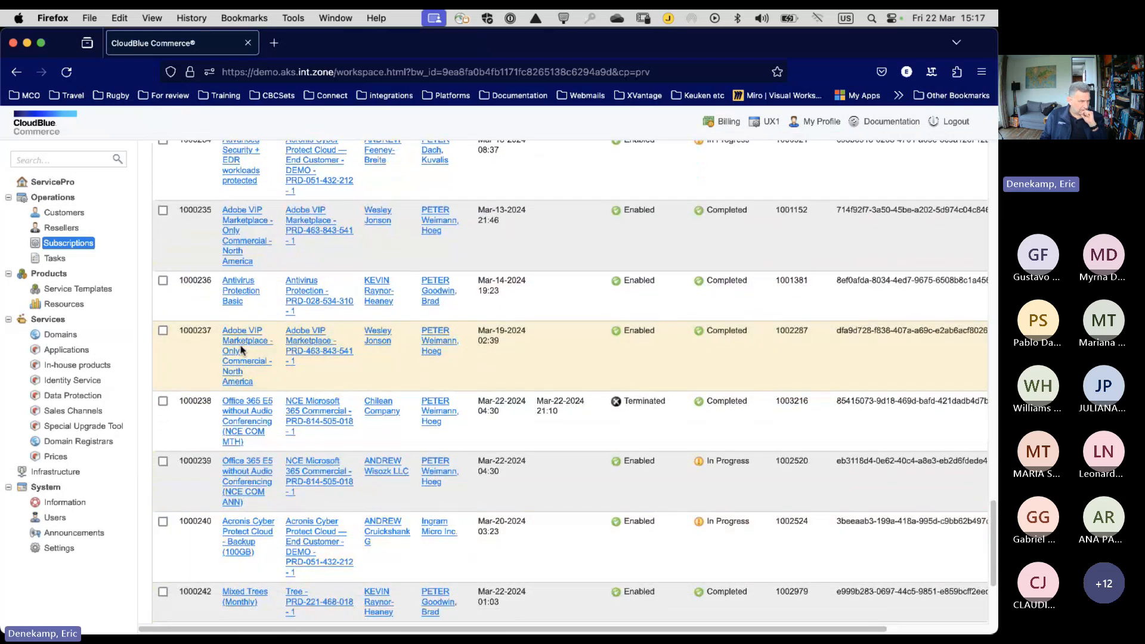
Open the Adobe VIP Marketplace subscription started Mar-19-2024, and log in to the control panel as its customer's staff member.
left_click(243, 344)
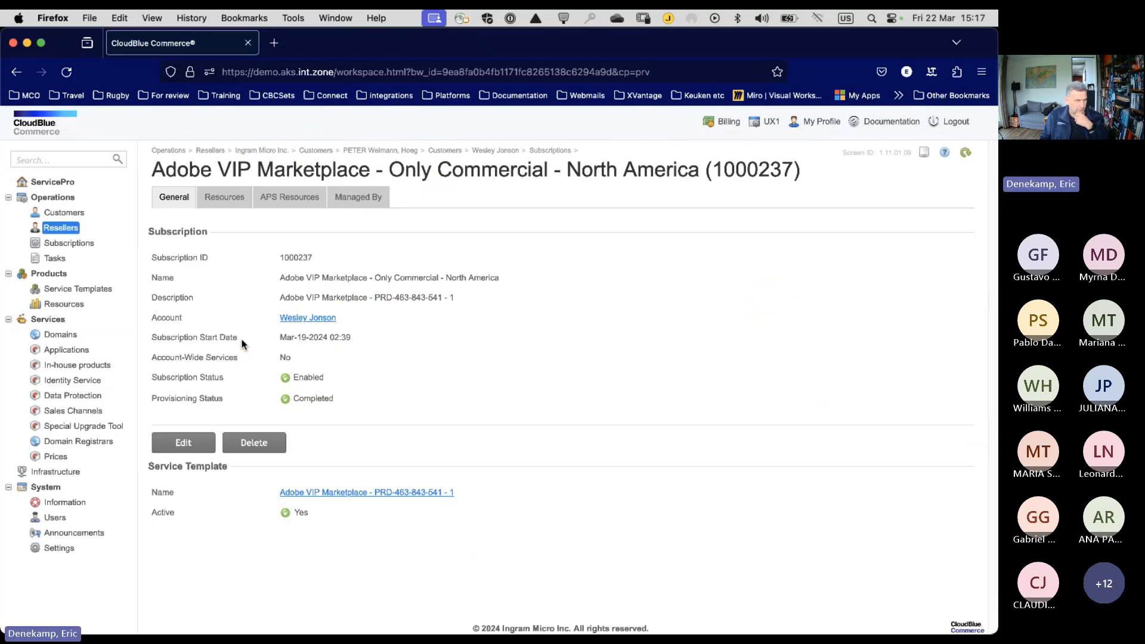
left_click(308, 318)
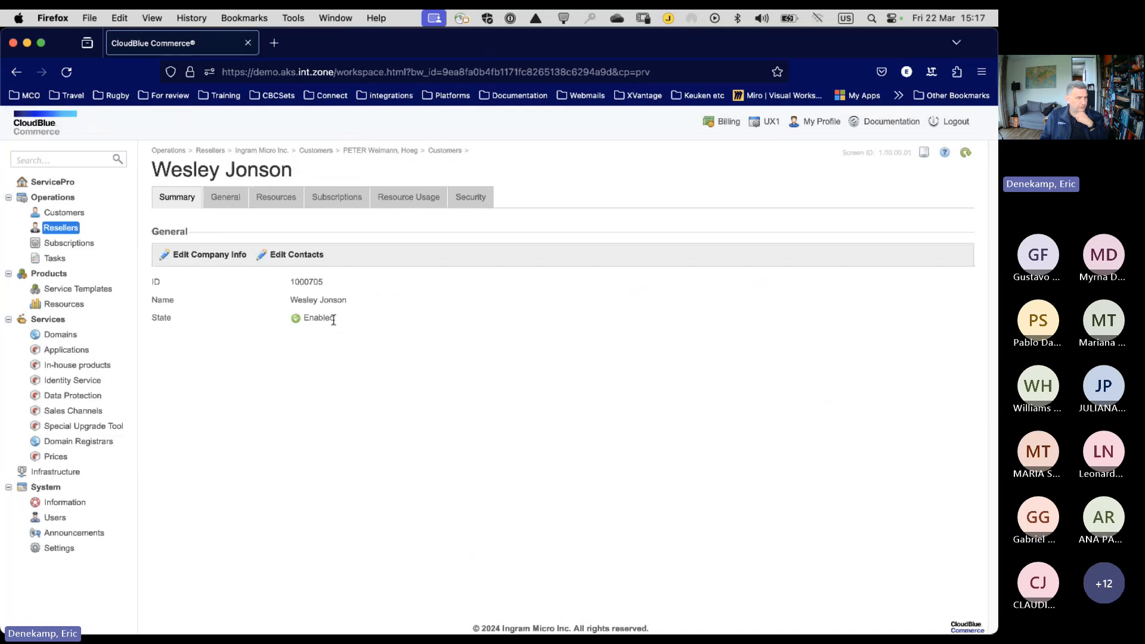
left_click(230, 198)
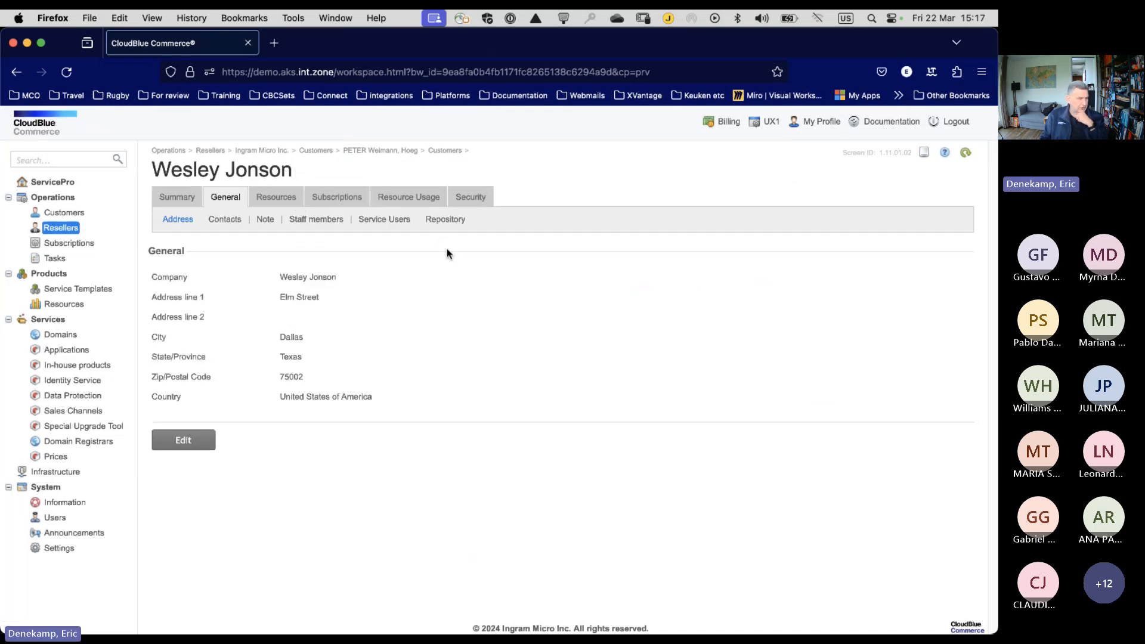
left_click(323, 220)
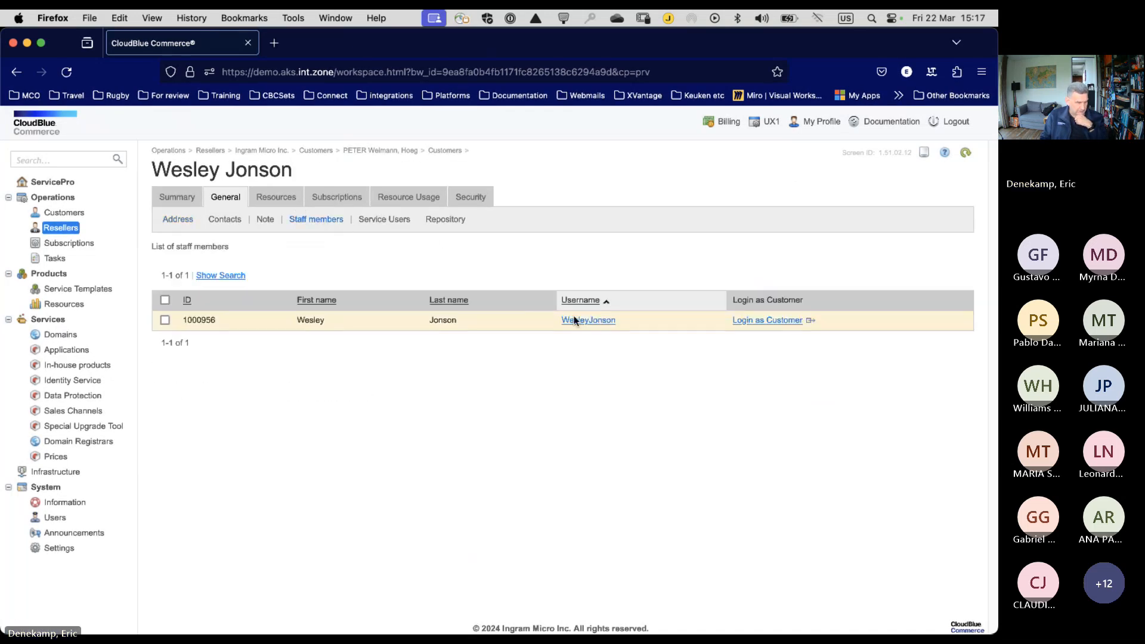
left_click(759, 325)
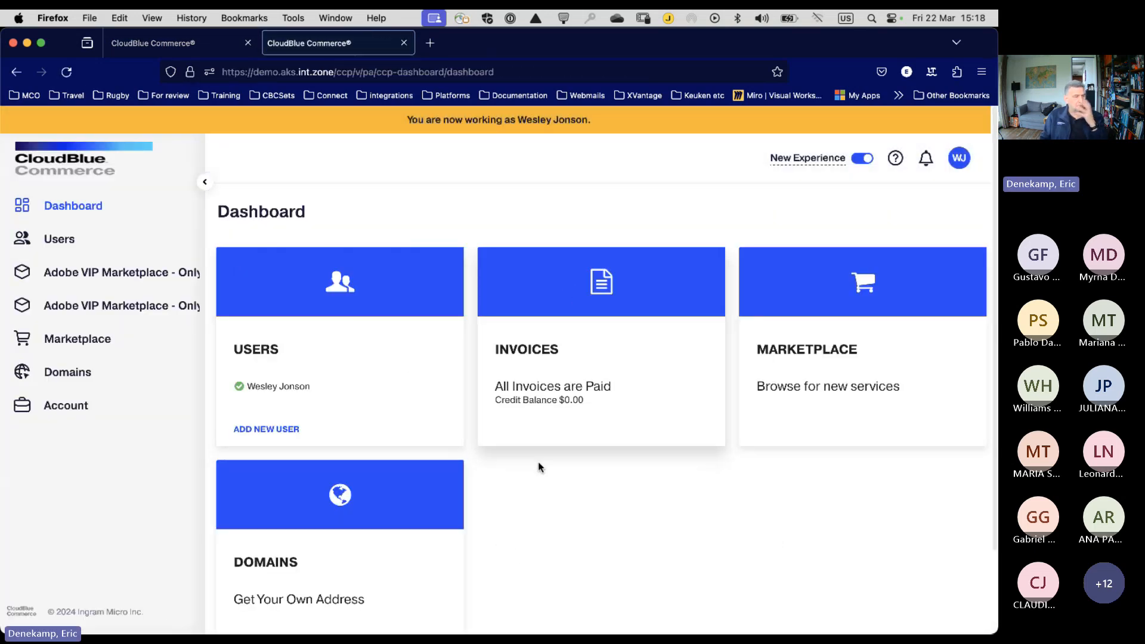
Open the customer's first Adobe VIP Marketplace subscription and review its details and included services.
left_click(84, 274)
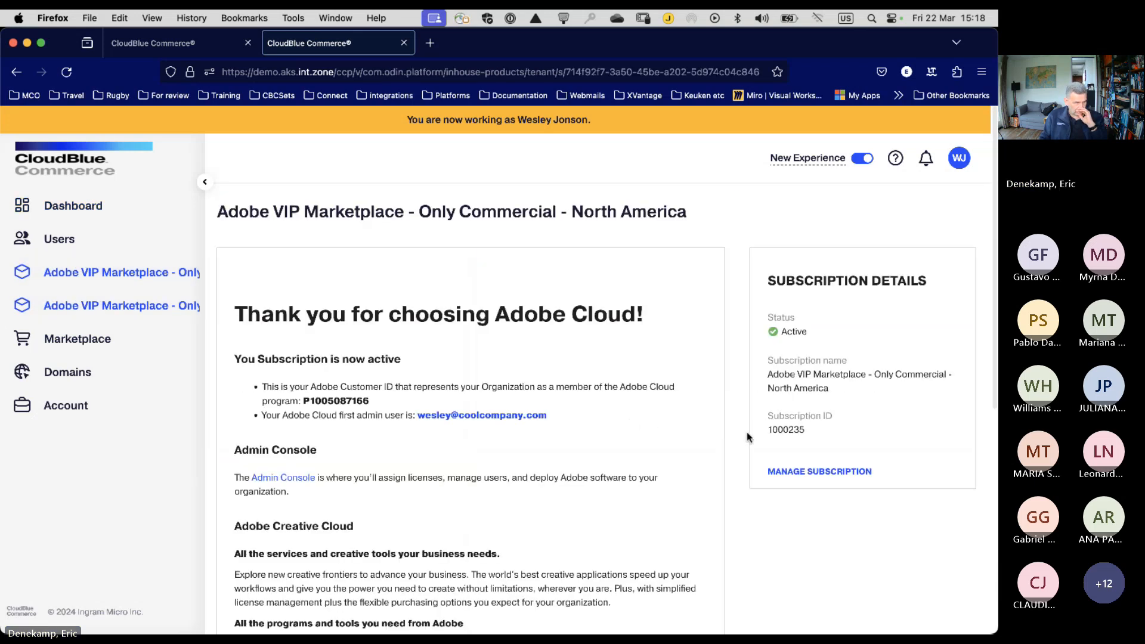
scroll(581, 426, "down", 10)
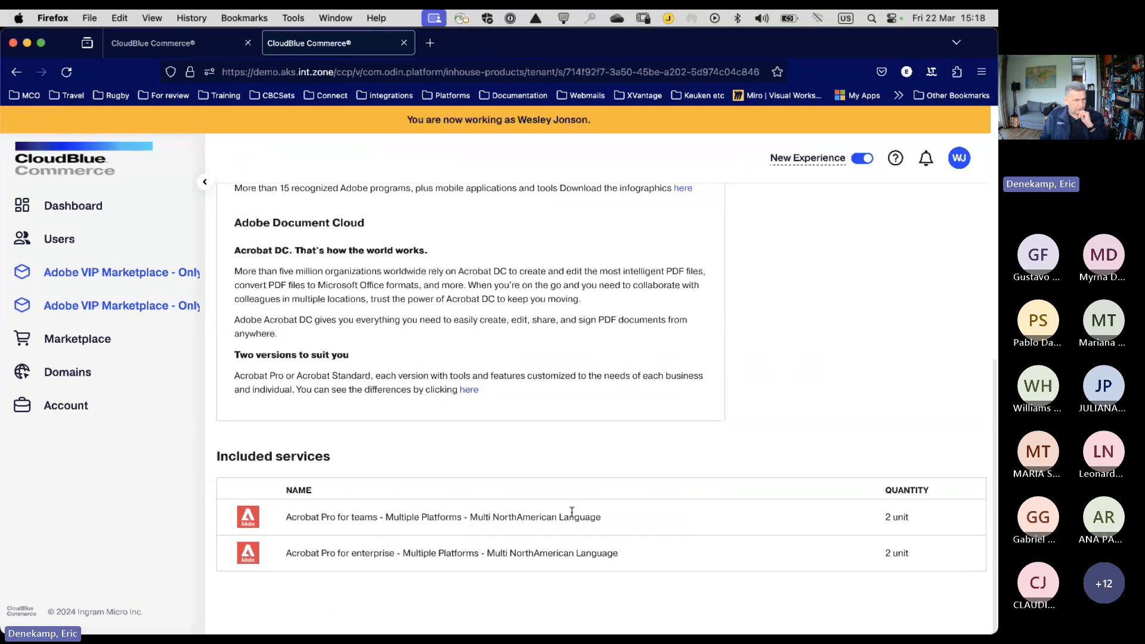
scroll(511, 545, "up", 10)
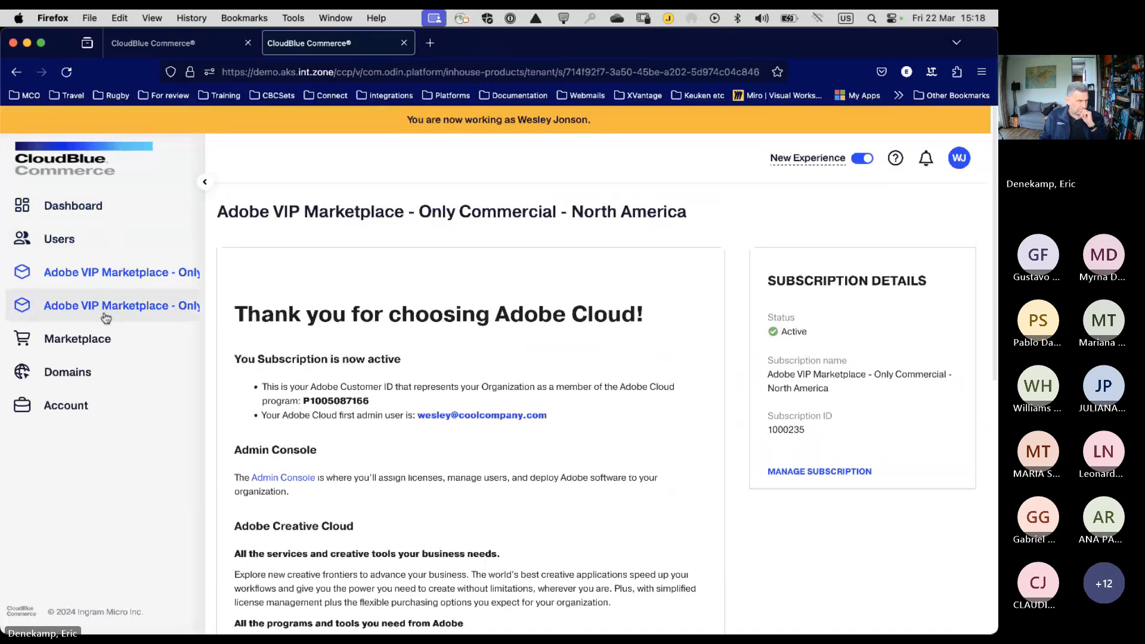
Open the management page of the second Adobe VIP Marketplace subscription, and examine its billing details, included resources and subscription history.
left_click(108, 307)
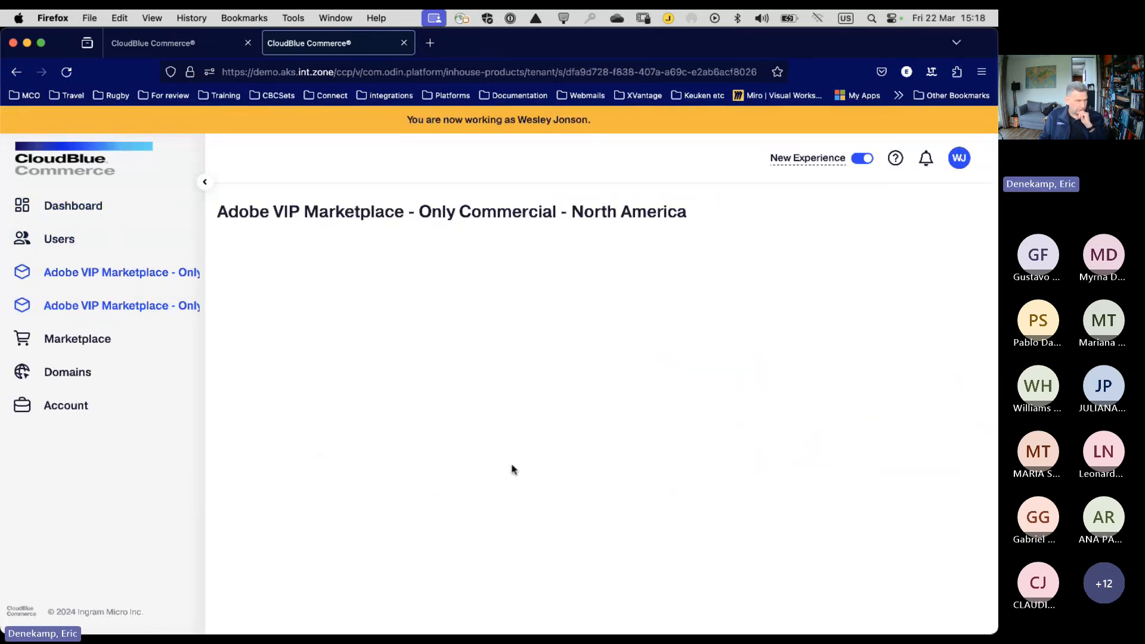
scroll(511, 466, "down", 2)
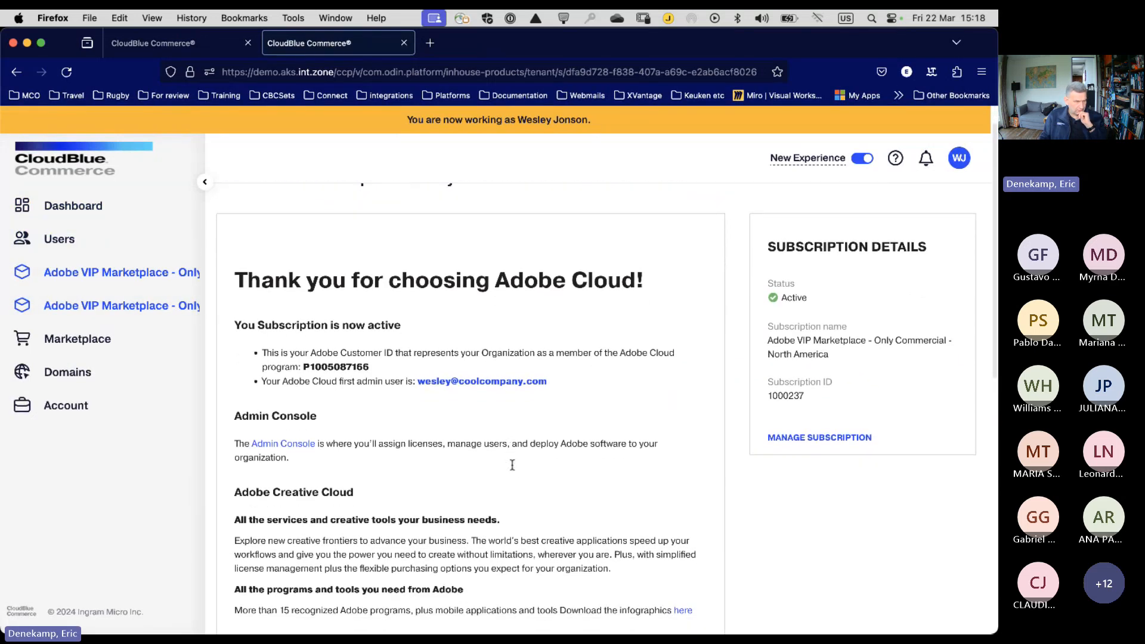
left_click(813, 438)
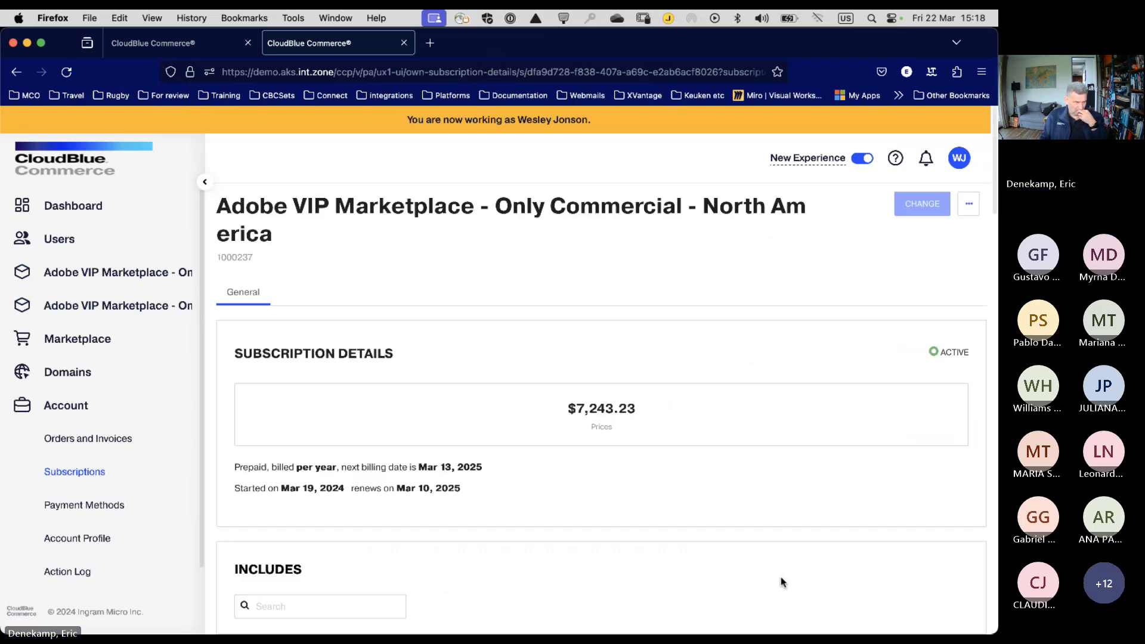
scroll(573, 540, "down", 3)
scroll(507, 535, "down", 4)
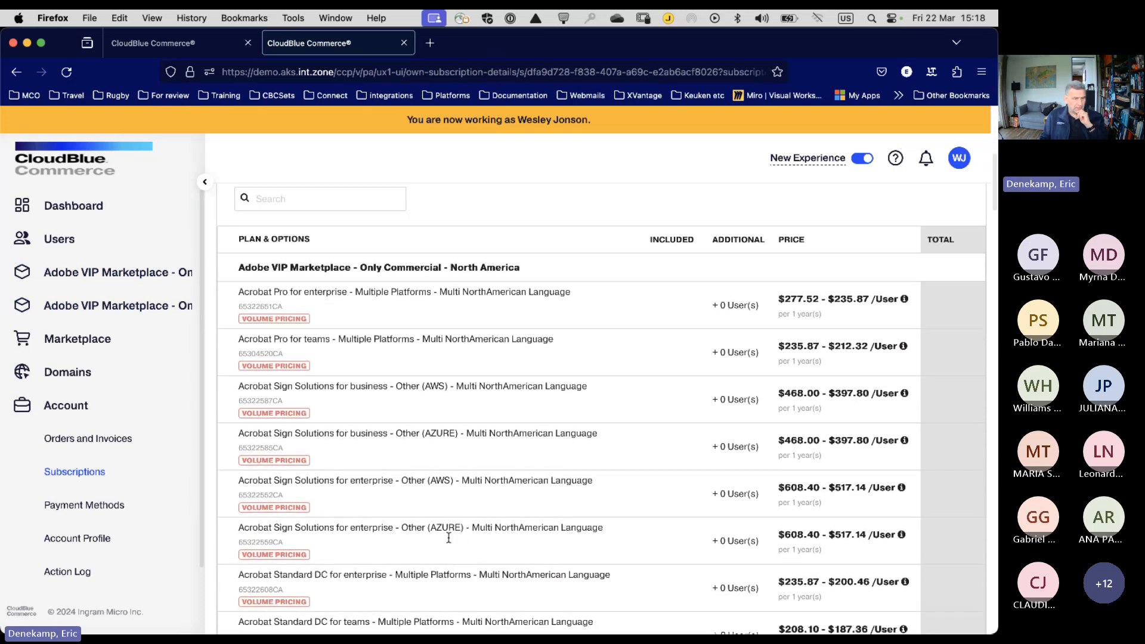
scroll(449, 537, "up", 3)
scroll(449, 541, "up", 5)
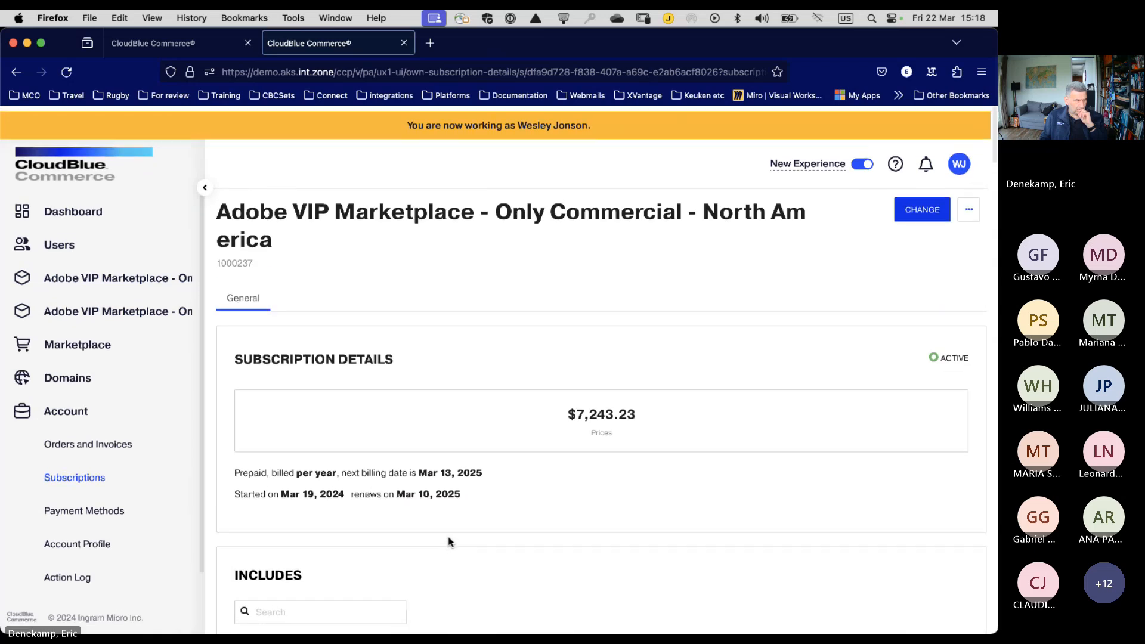
scroll(449, 541, "down", 10)
scroll(449, 542, "down", 20)
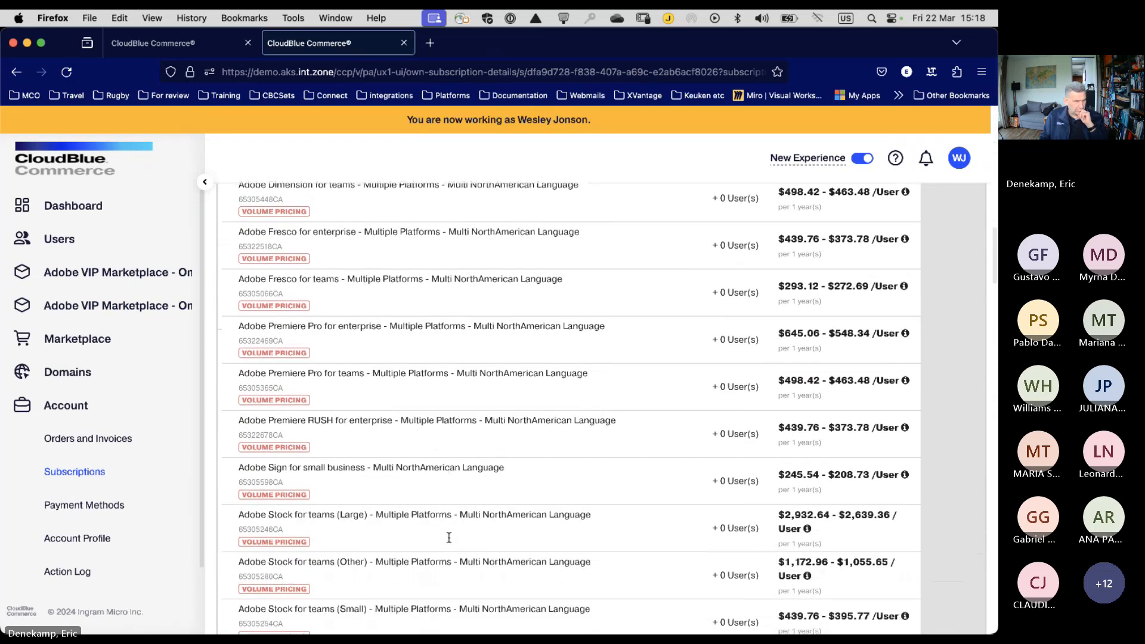
scroll(448, 540, "down", 20)
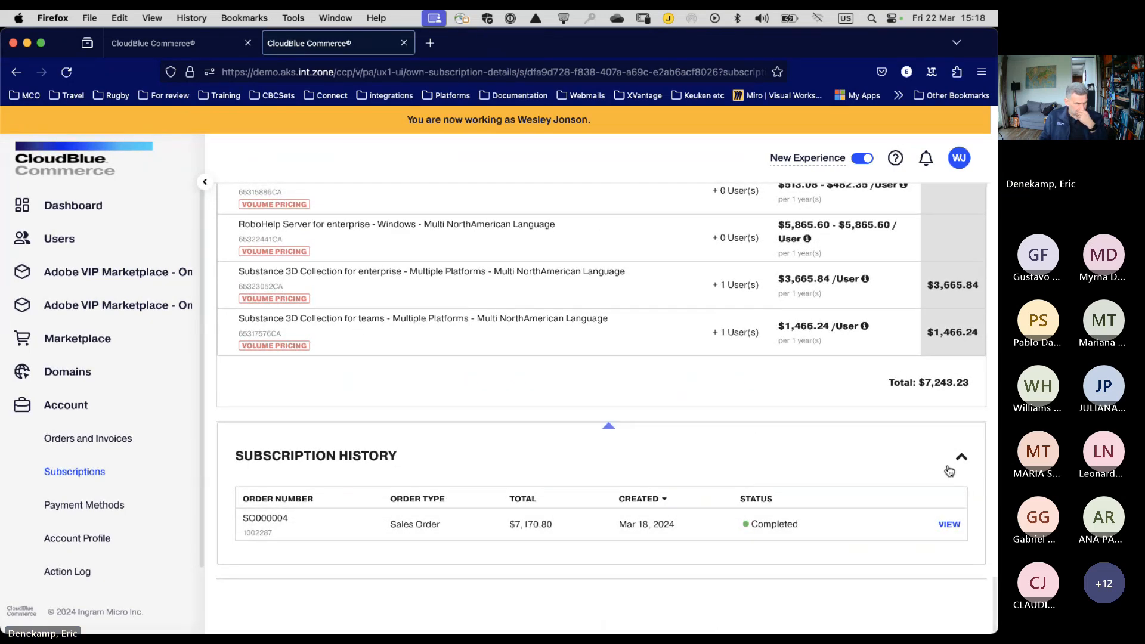
View the sales order in the subscription's history and review its ordered items.
left_click(950, 523)
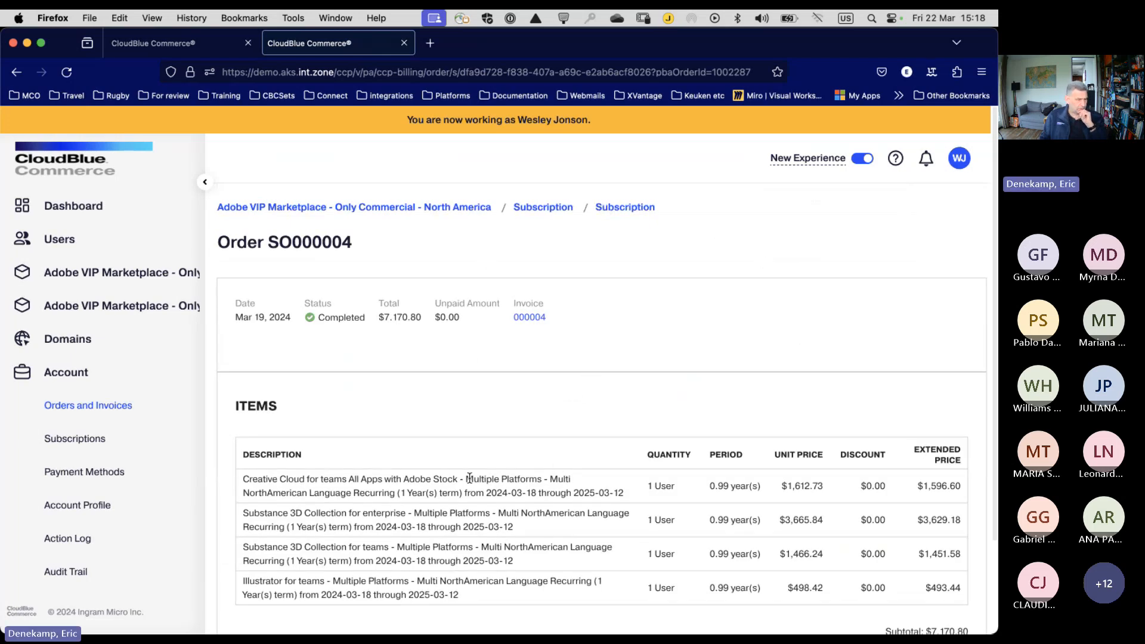
scroll(470, 478, "down", 3)
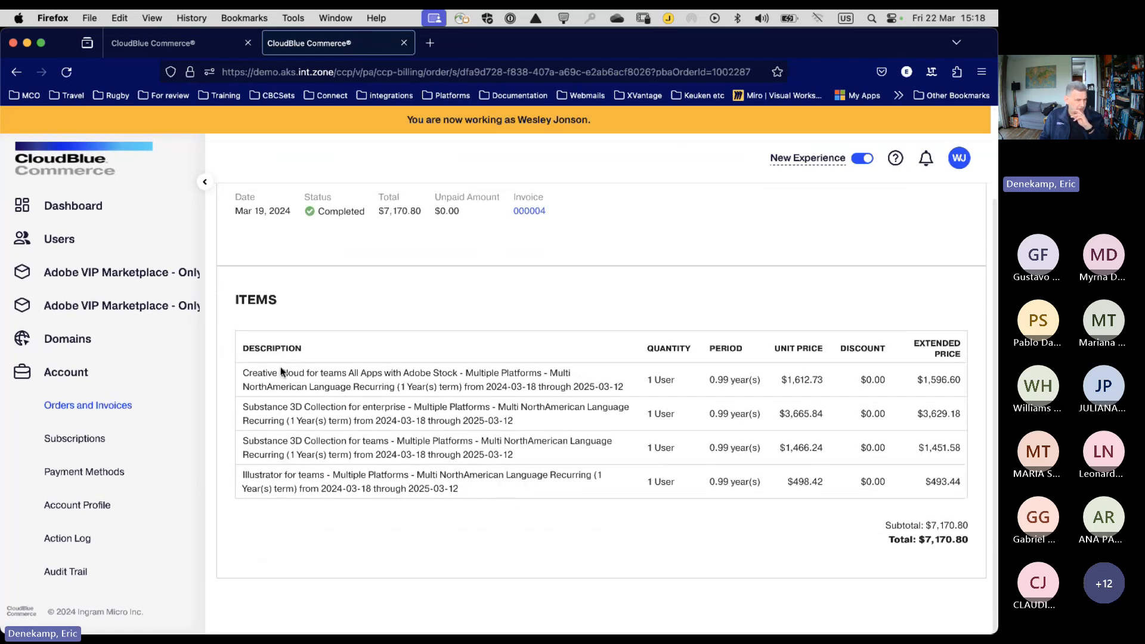
scroll(468, 454, "up", 3)
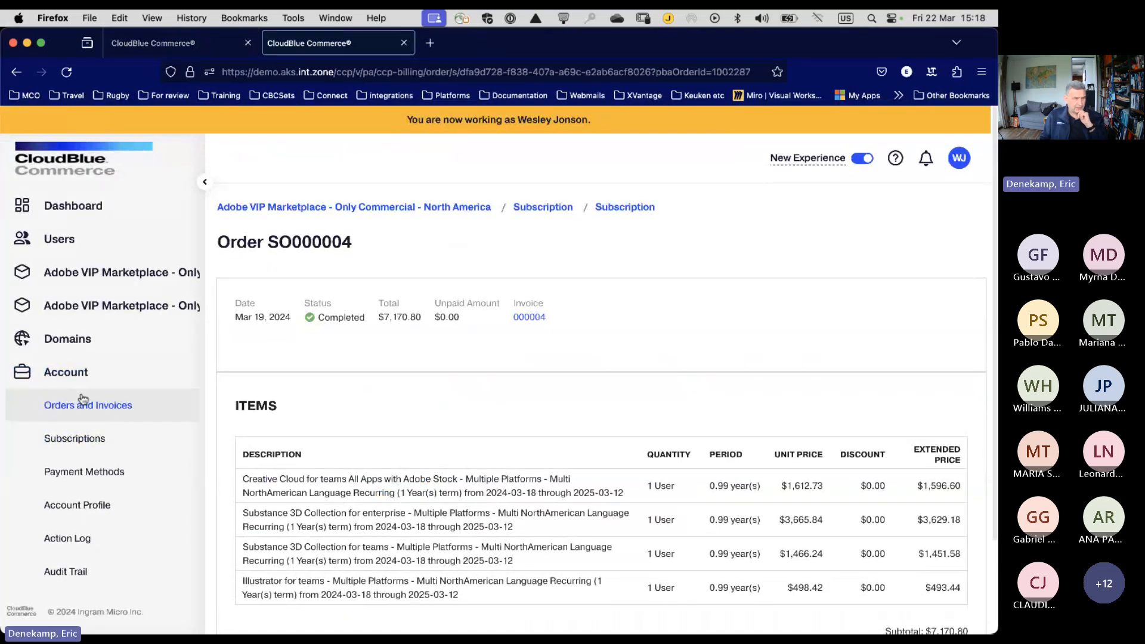
Return to the first Adobe VIP Marketplace subscription and check the quantities of its included Acrobat Pro services.
left_click(122, 274)
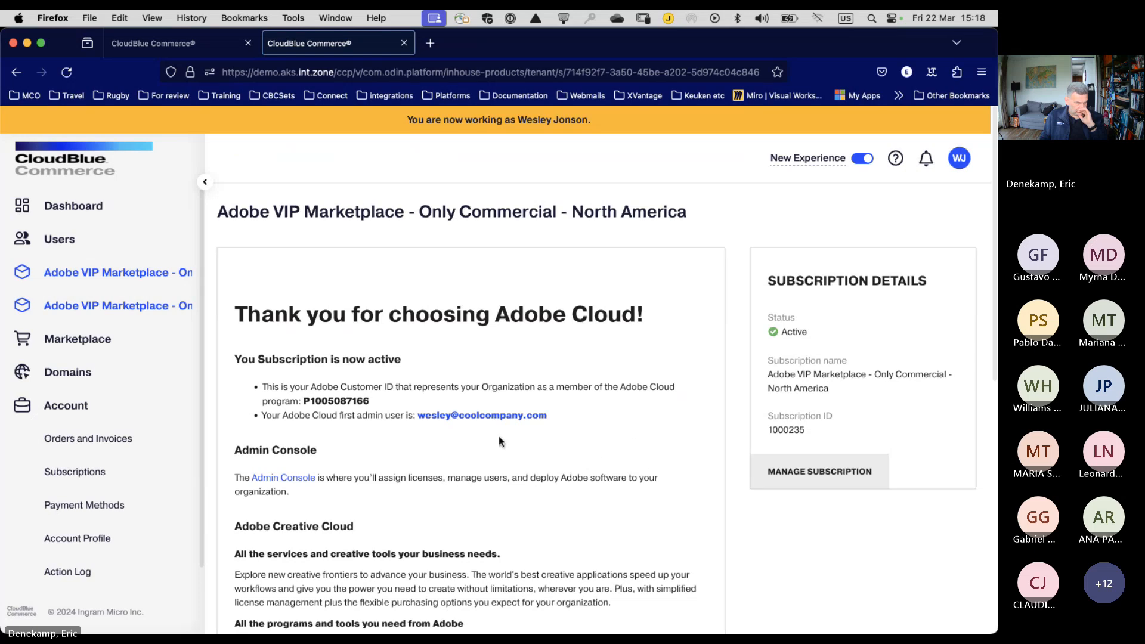
scroll(387, 427, "down", 5)
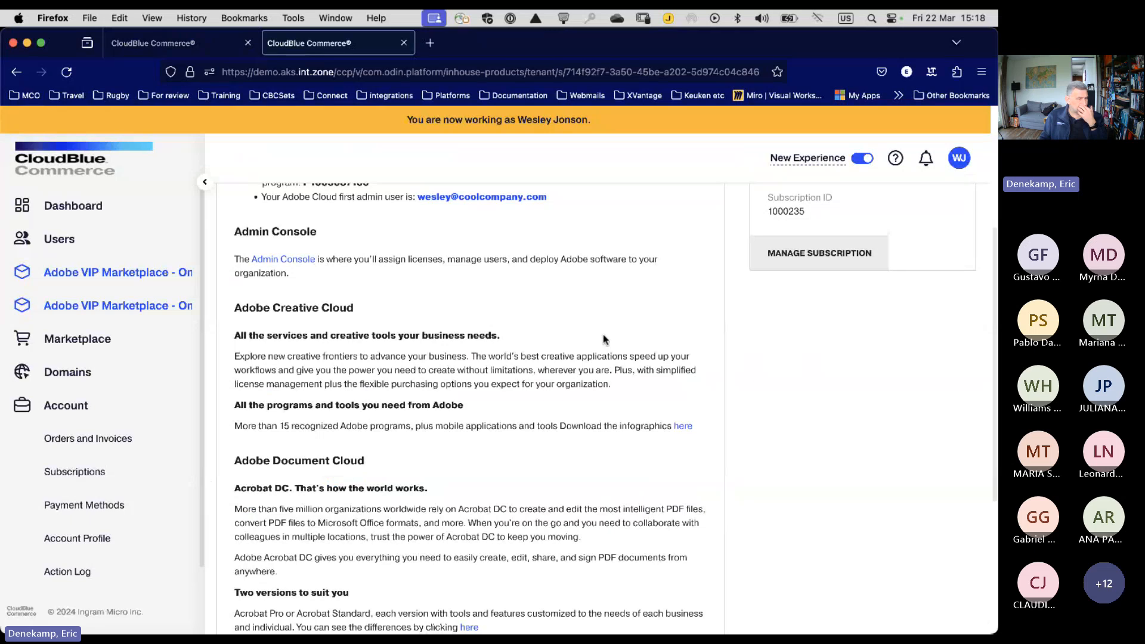
scroll(604, 340, "down", 1)
scroll(523, 425, "down", 5)
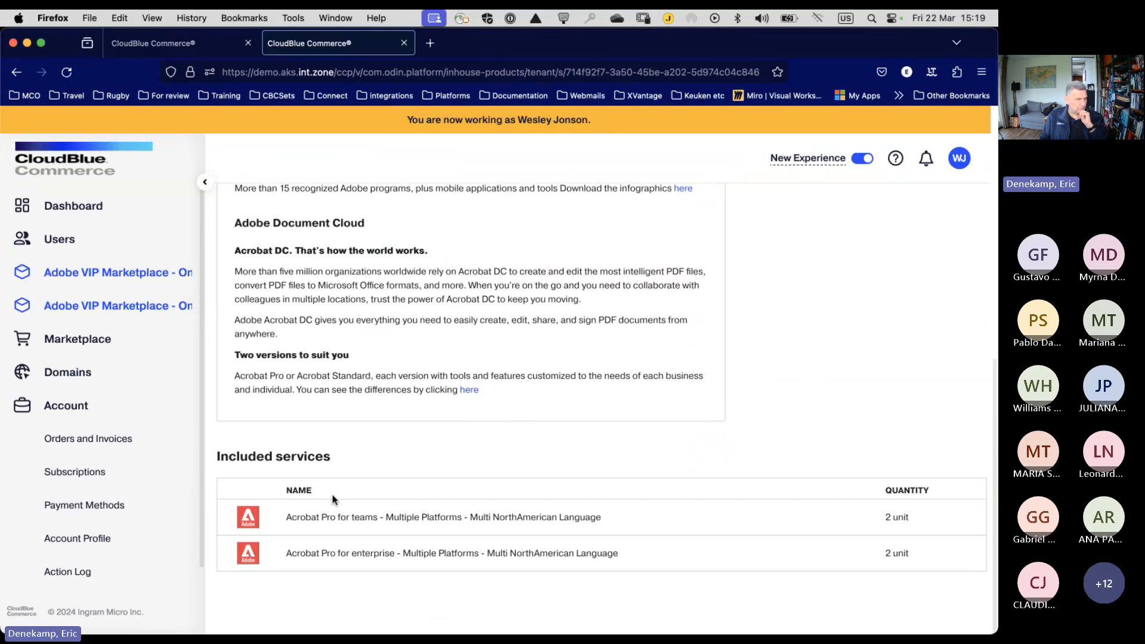
scroll(344, 502, "up", 3)
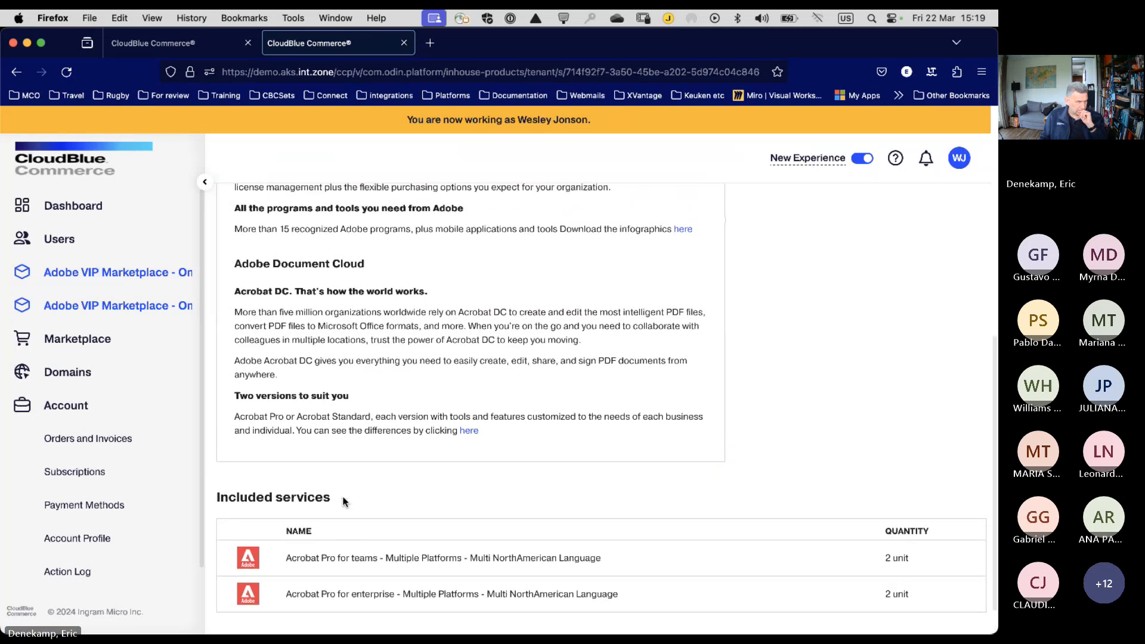
Open the first Adobe VIP Marketplace subscription's management page and review its billing dates, included resources and available actions.
scroll(343, 507, "down", 3)
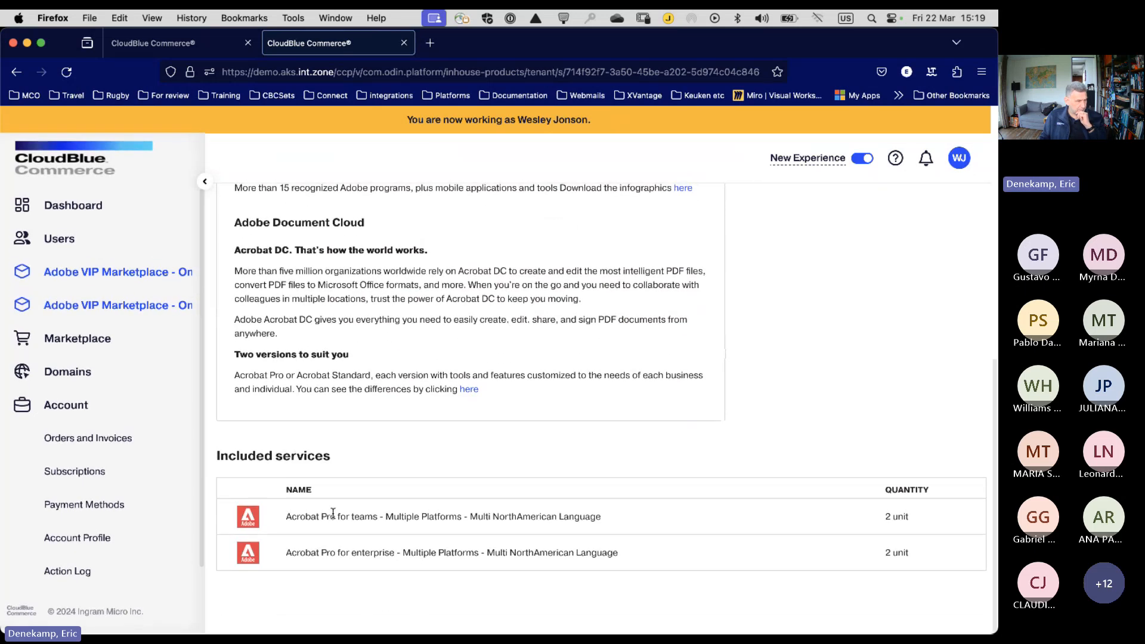
scroll(658, 518, "up", 5)
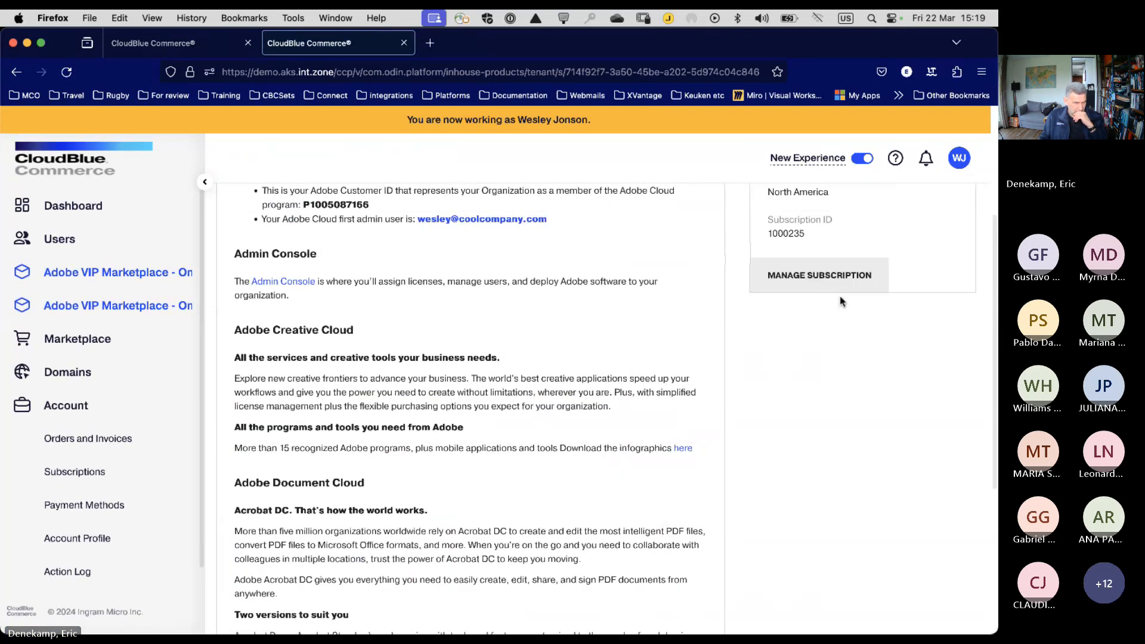
left_click(838, 287)
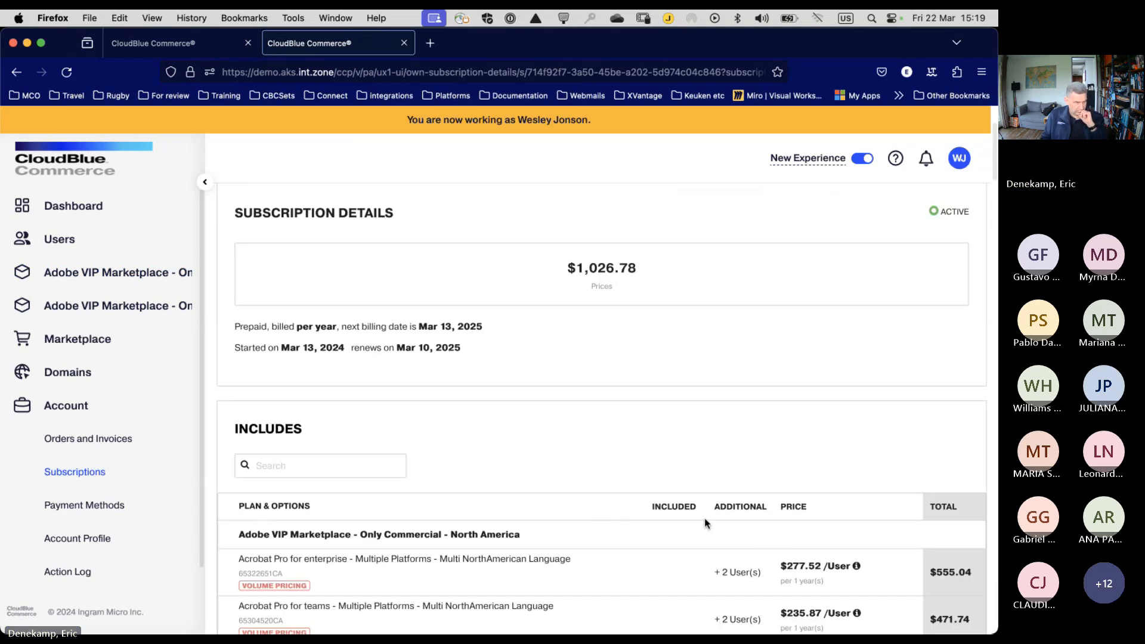
scroll(663, 559, "down", 3)
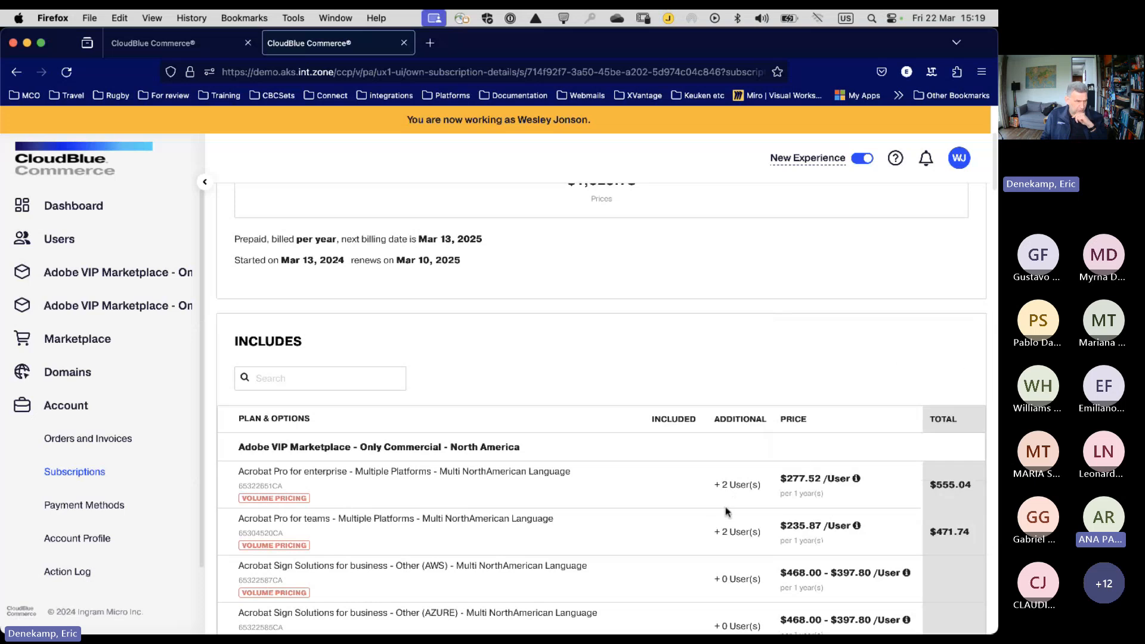
scroll(740, 498, "up", 8)
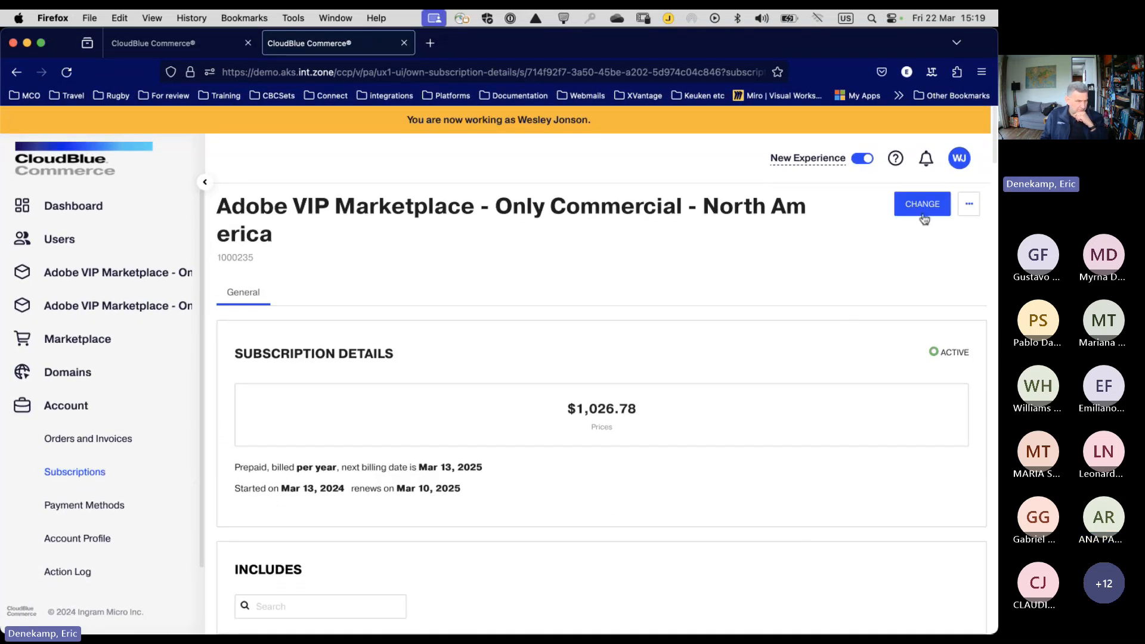
left_click(969, 204)
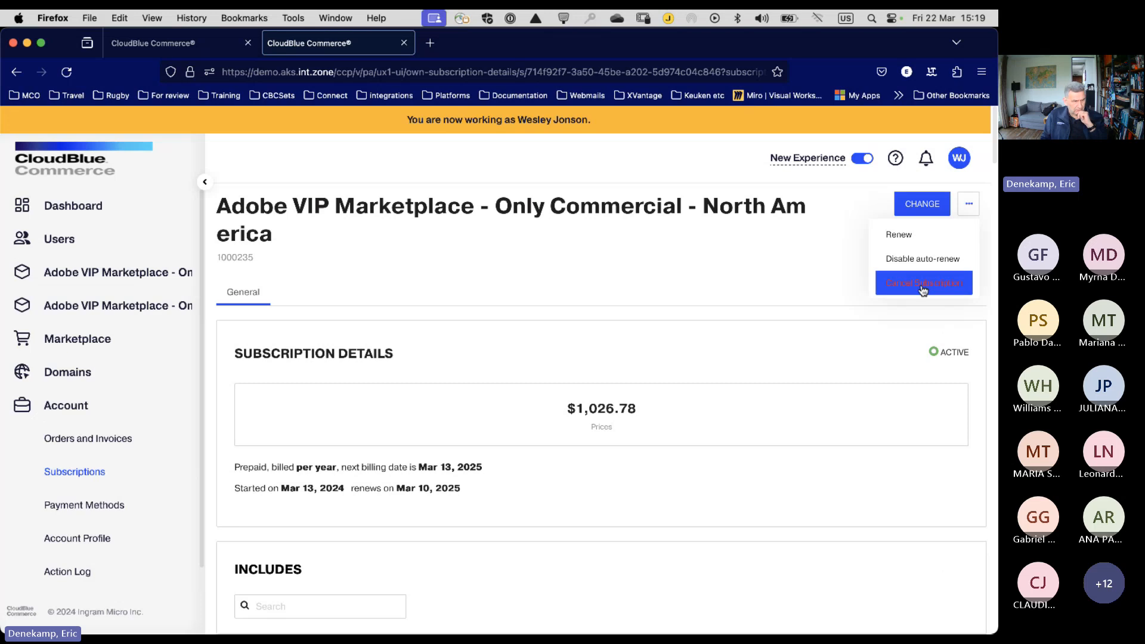
Start changing the subscription and set the quantity of Acrobat Sign Solutions for business - Other (AWS) to 3.
left_click(923, 206)
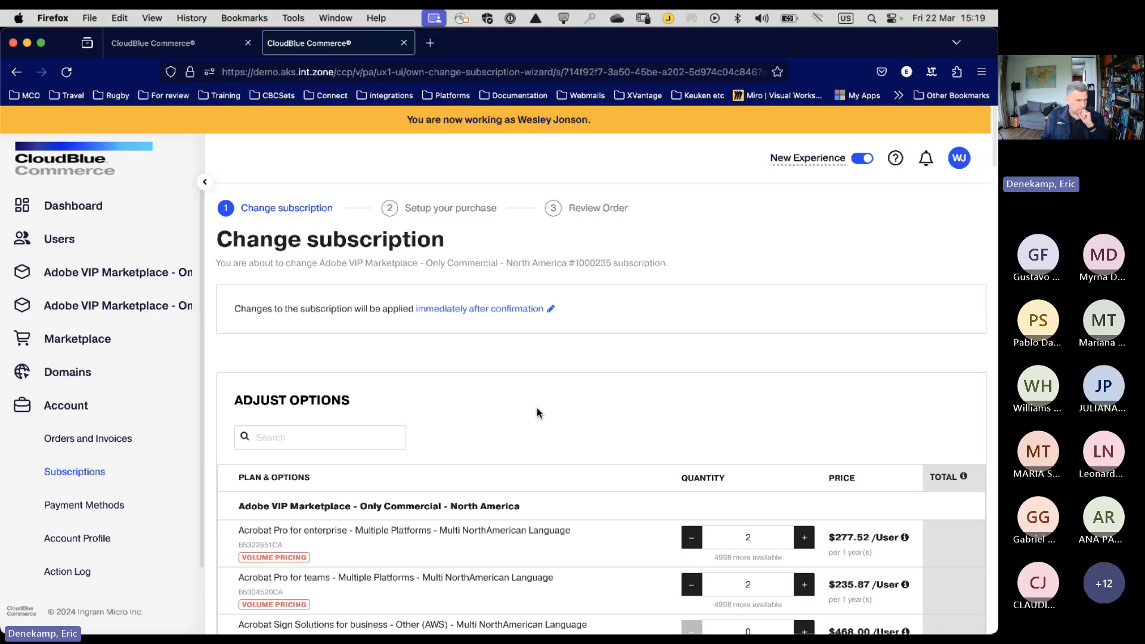
scroll(537, 412, "down", 3)
scroll(537, 412, "down", 1)
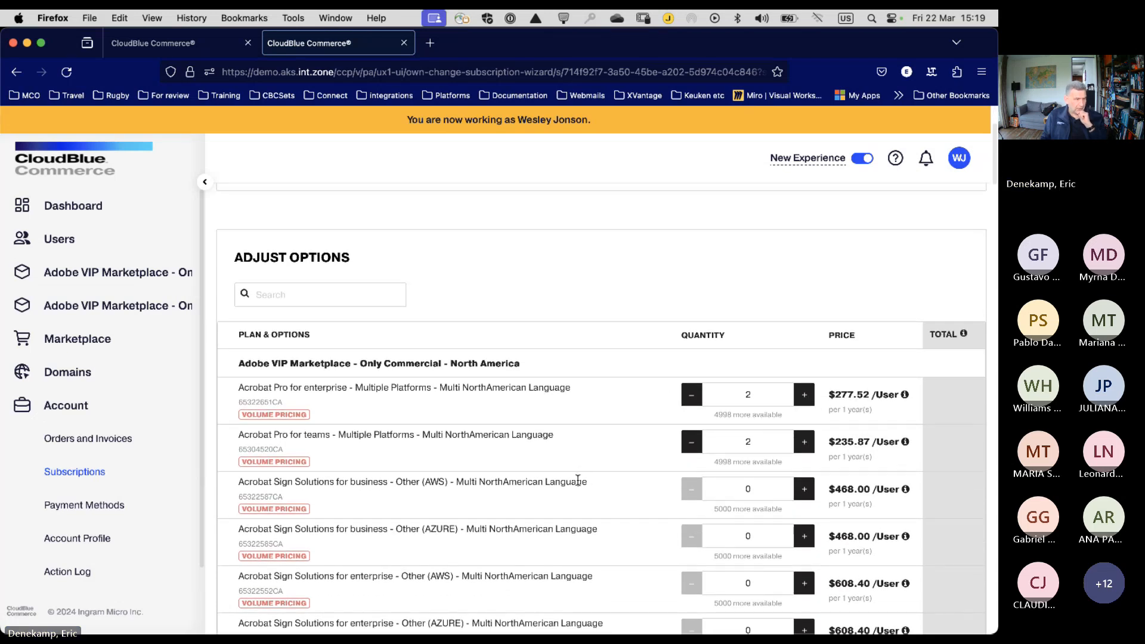
left_click(804, 489)
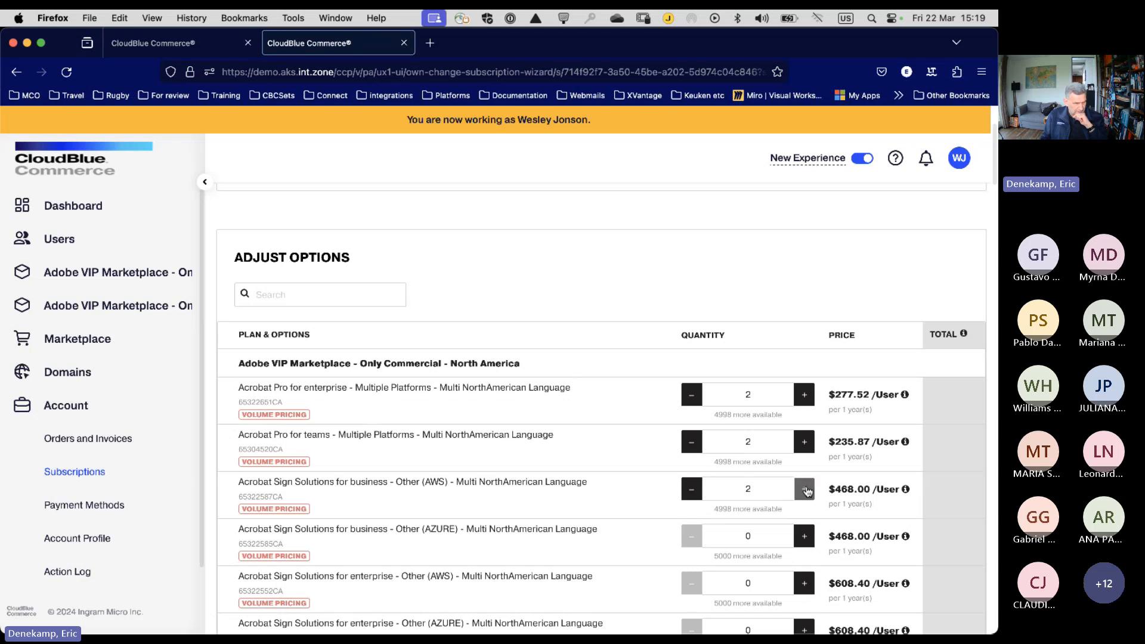
left_click(805, 490)
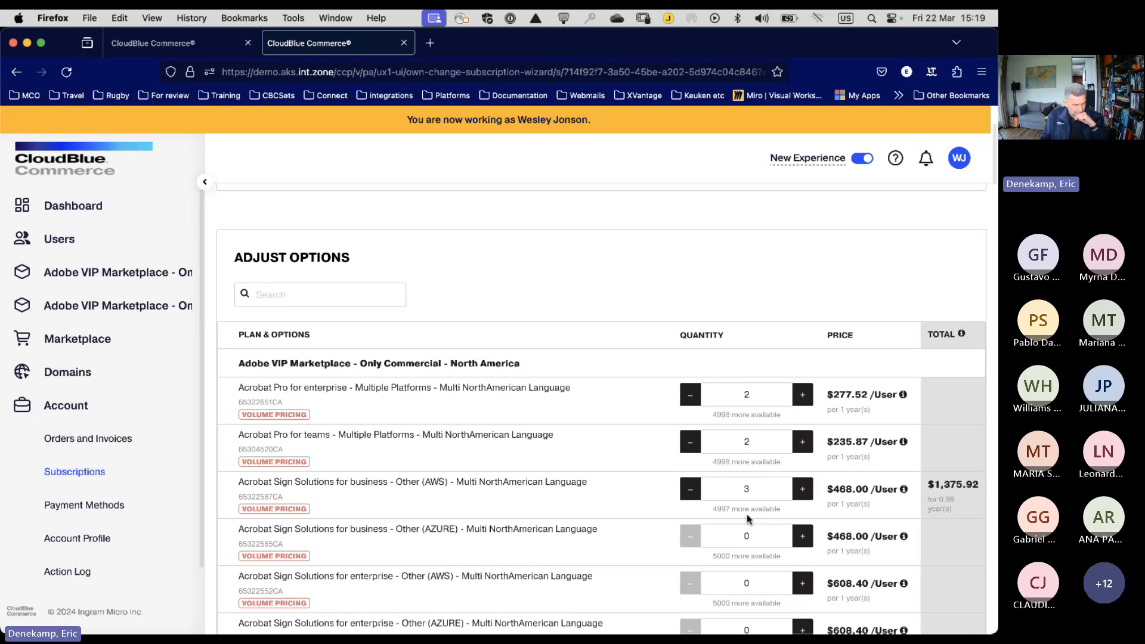
scroll(739, 517, "down", 1)
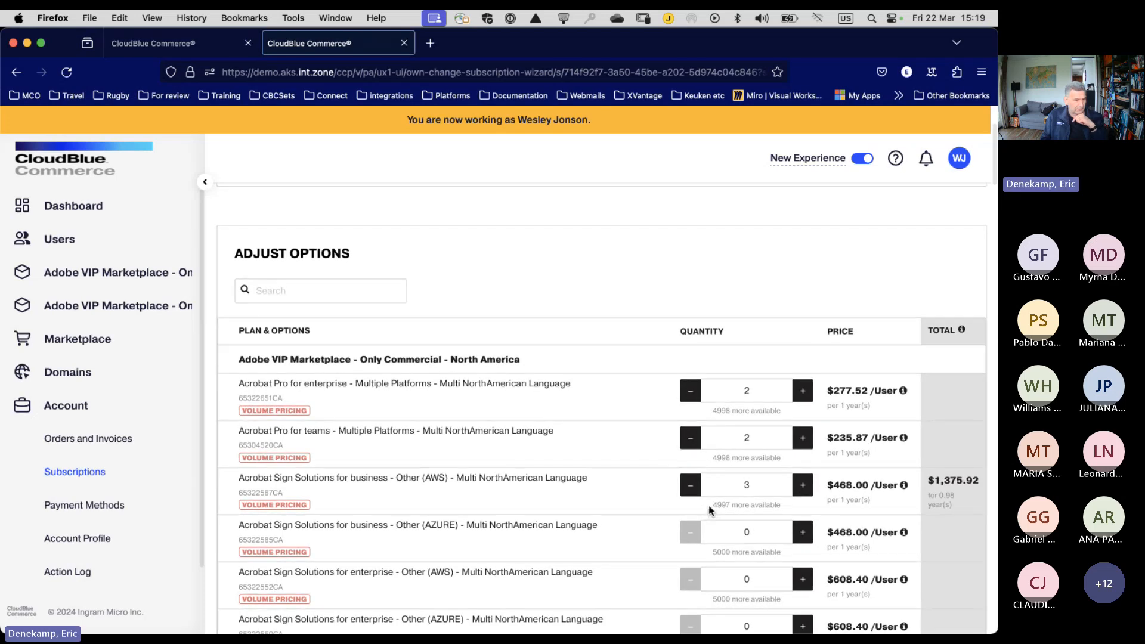
left_click_drag(710, 507, 795, 510)
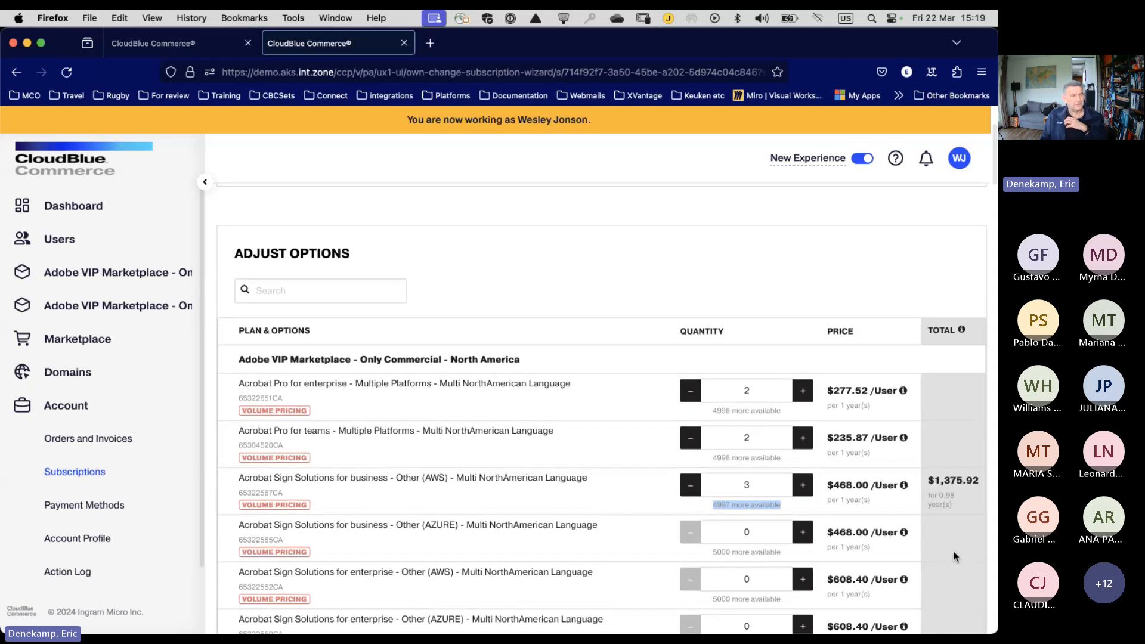
Check the order total of the subscription change, and close the customer control panel without submitting the order.
scroll(955, 557, "down", 20)
scroll(954, 557, "down", 20)
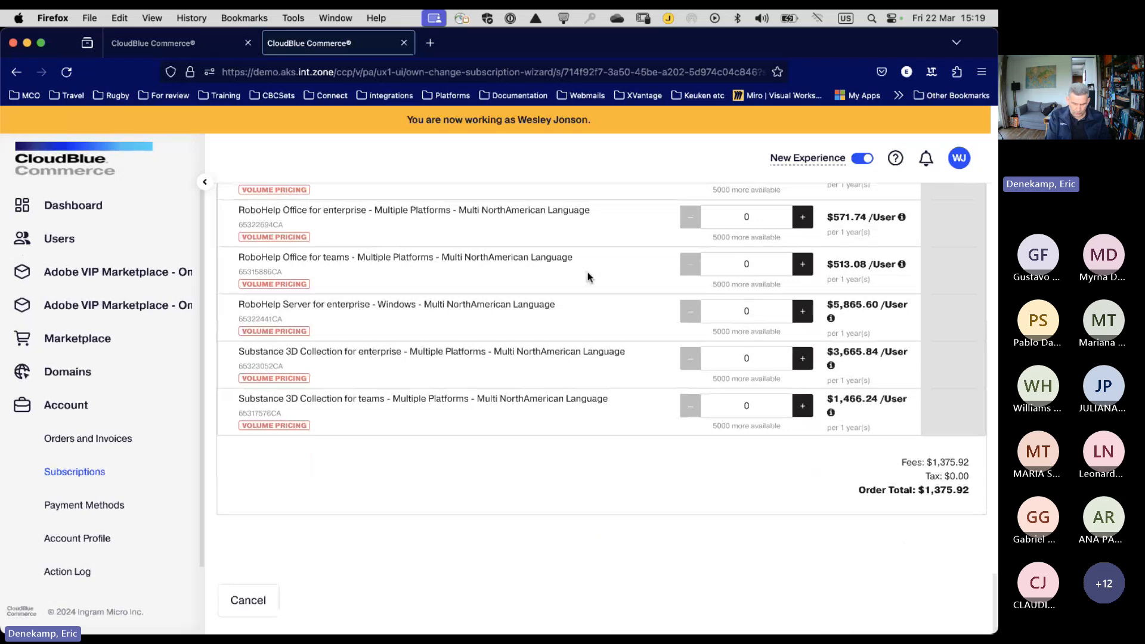
key("super+minus")
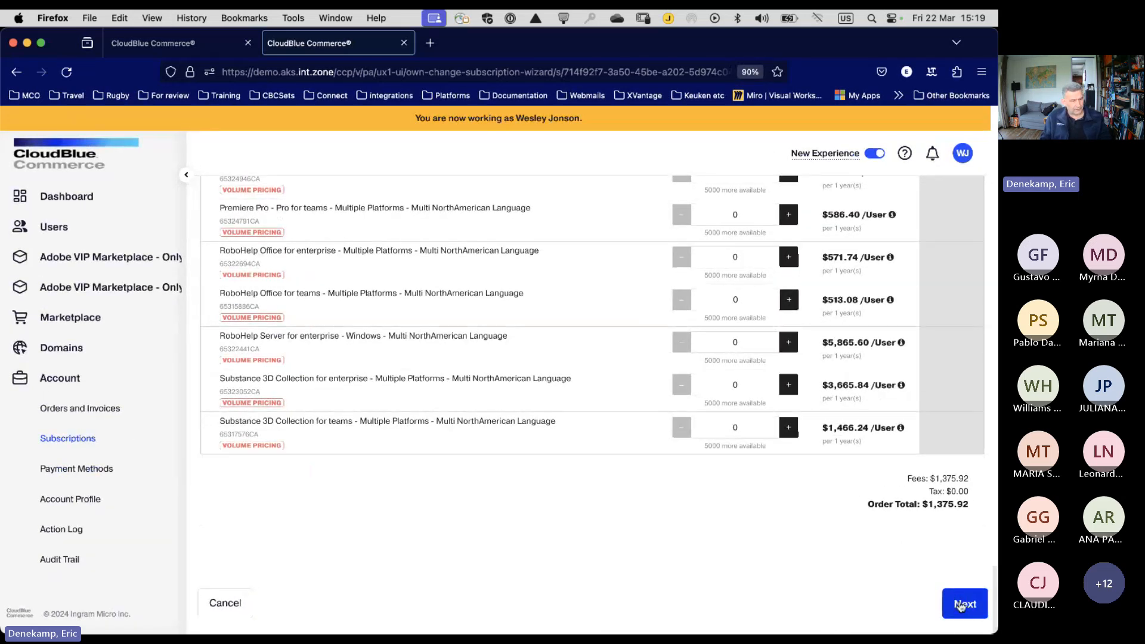
scroll(822, 603, "up", 20)
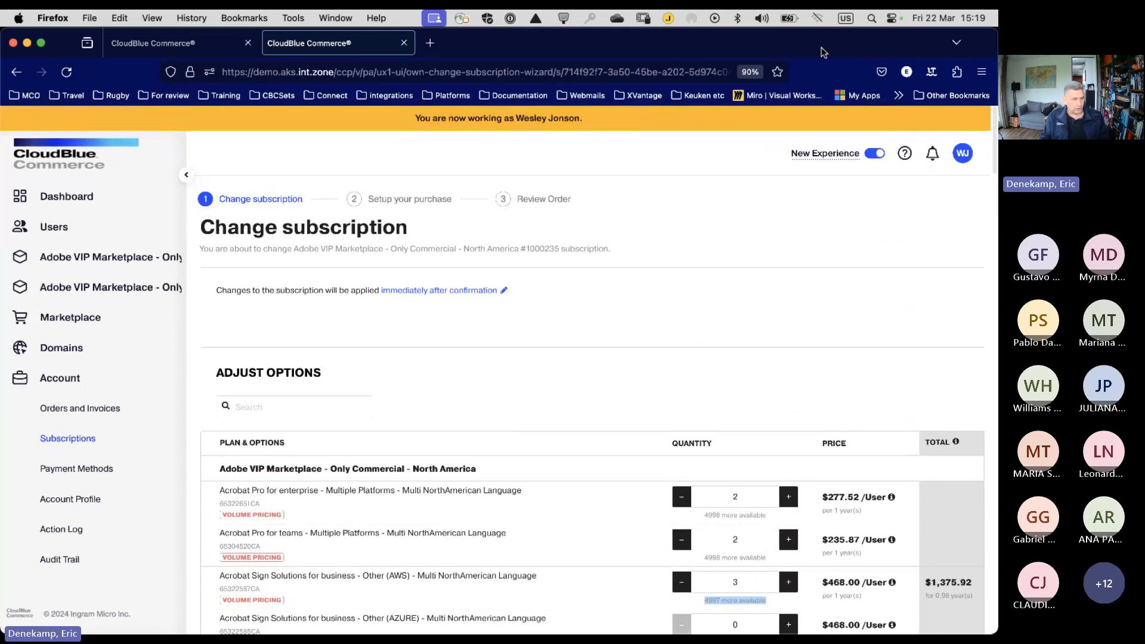
left_click_drag(821, 47, 826, 95)
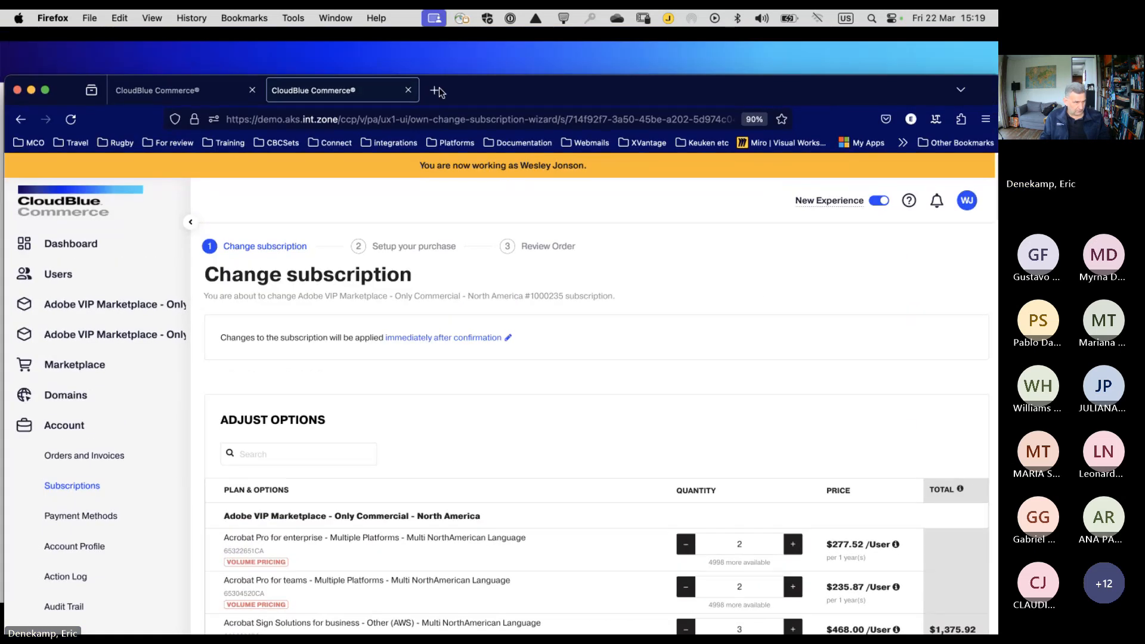
left_click(408, 91)
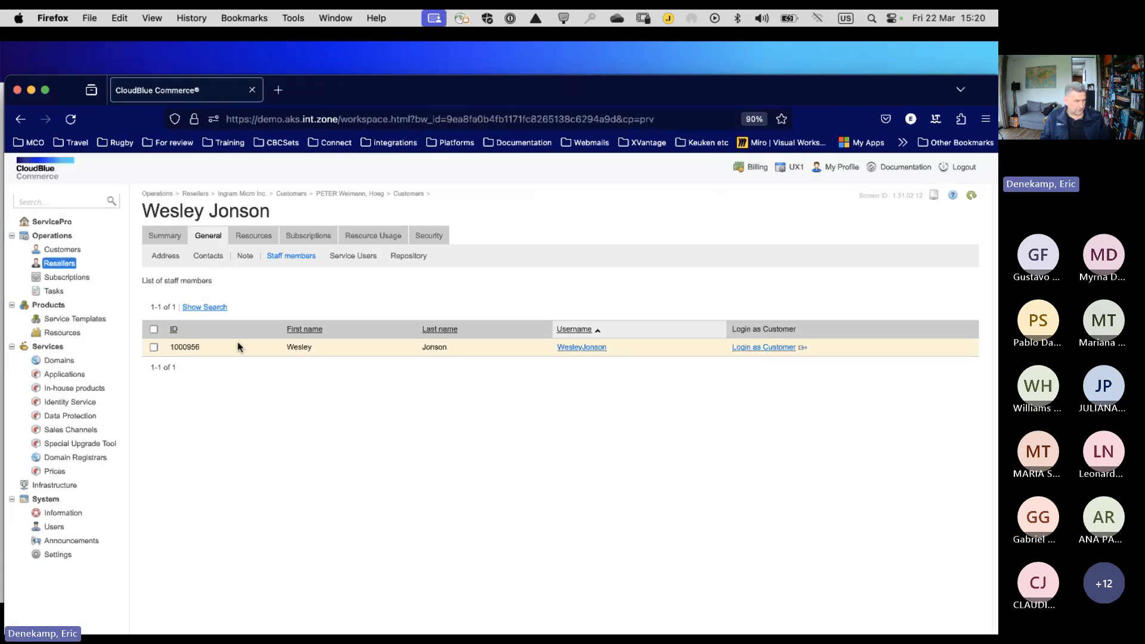
Copy the staff member's ID and search all customers in the billing system for that account ID.
left_click_drag(199, 351, 152, 349)
key("super+c")
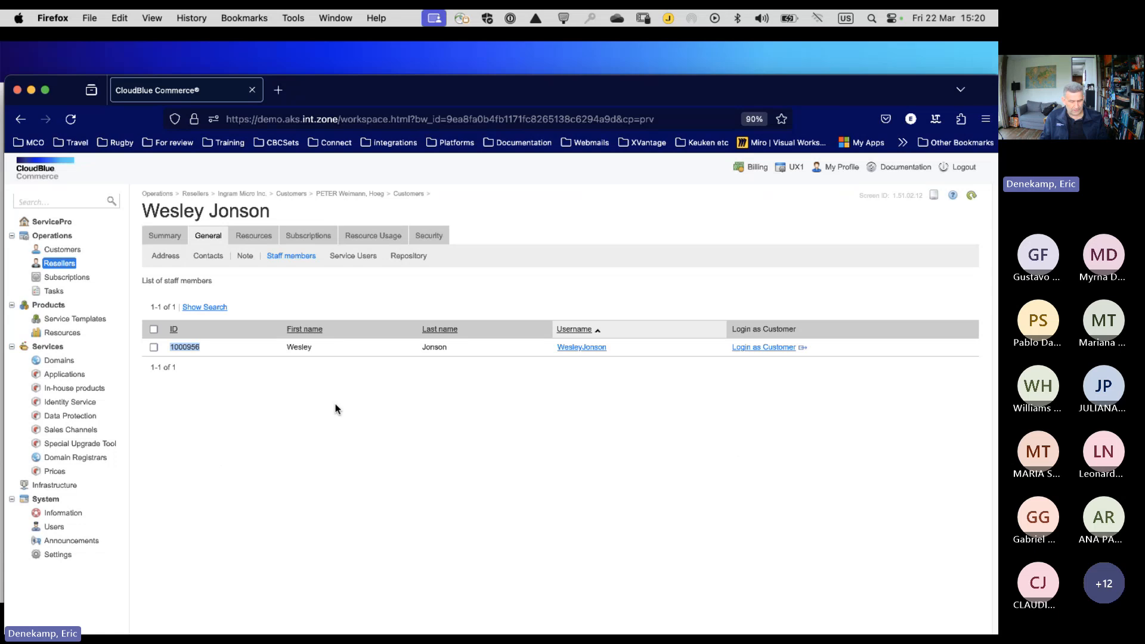
left_click(758, 168)
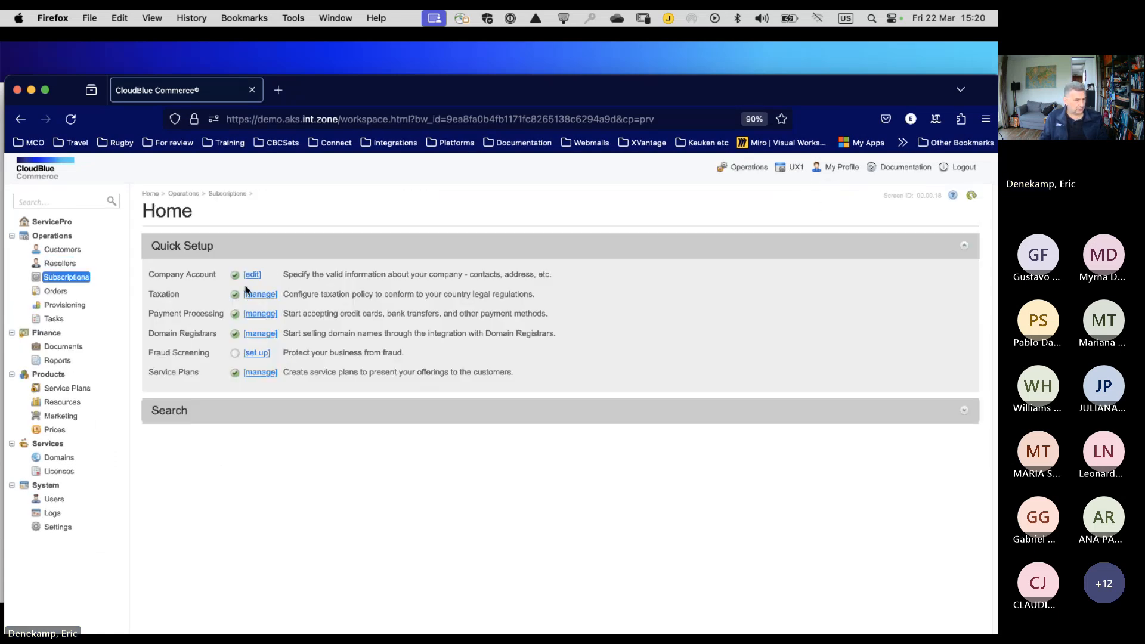
left_click(61, 250)
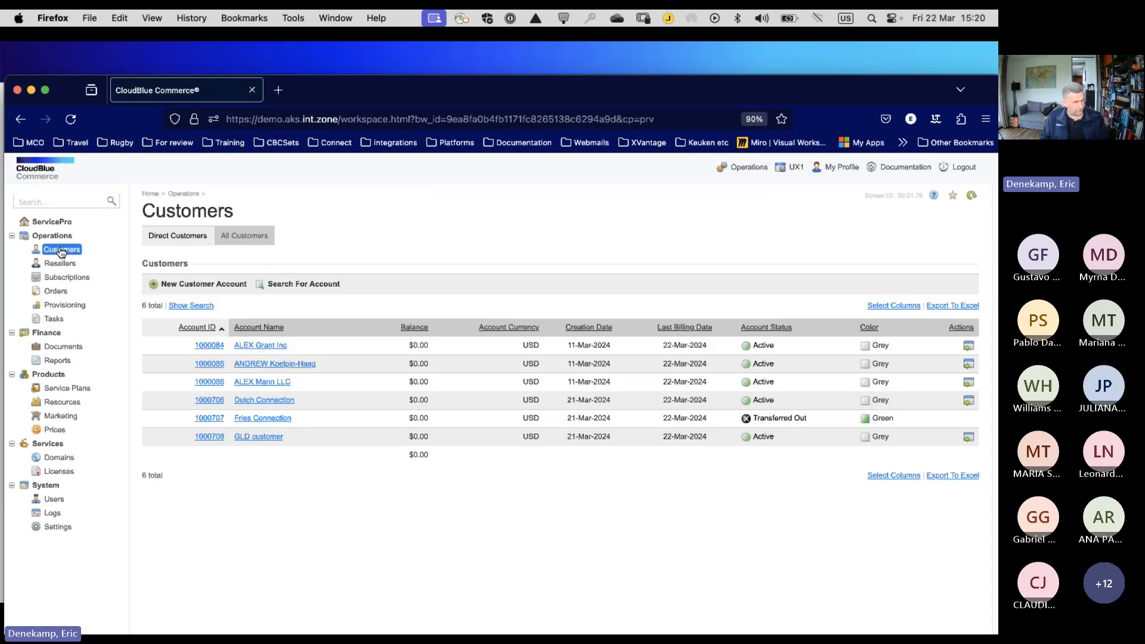
left_click(192, 305)
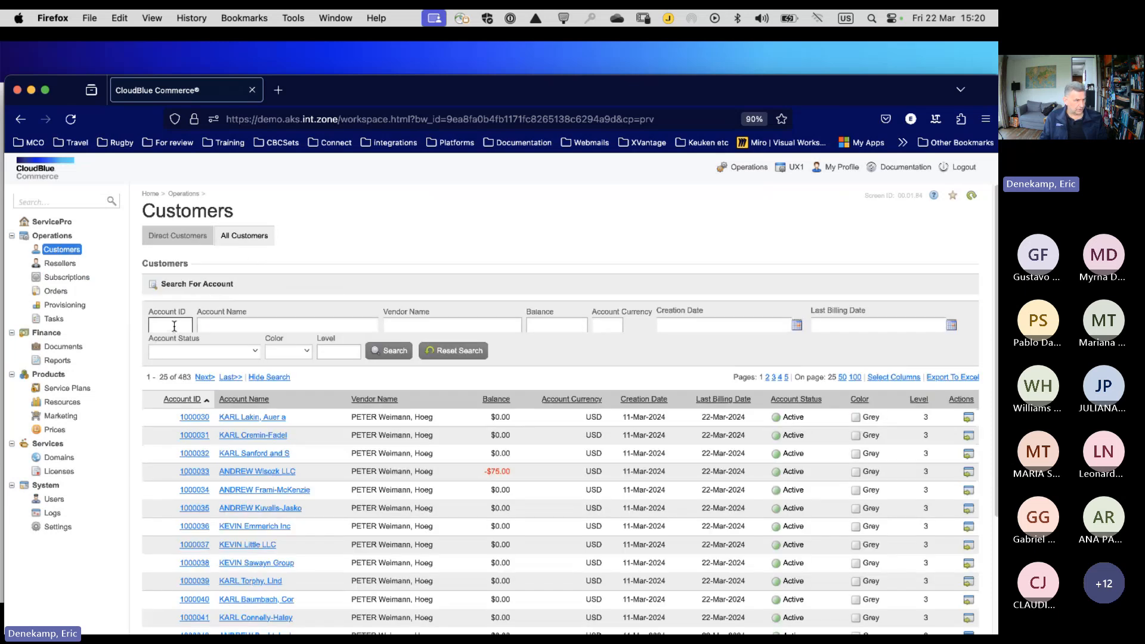
type("1000956")
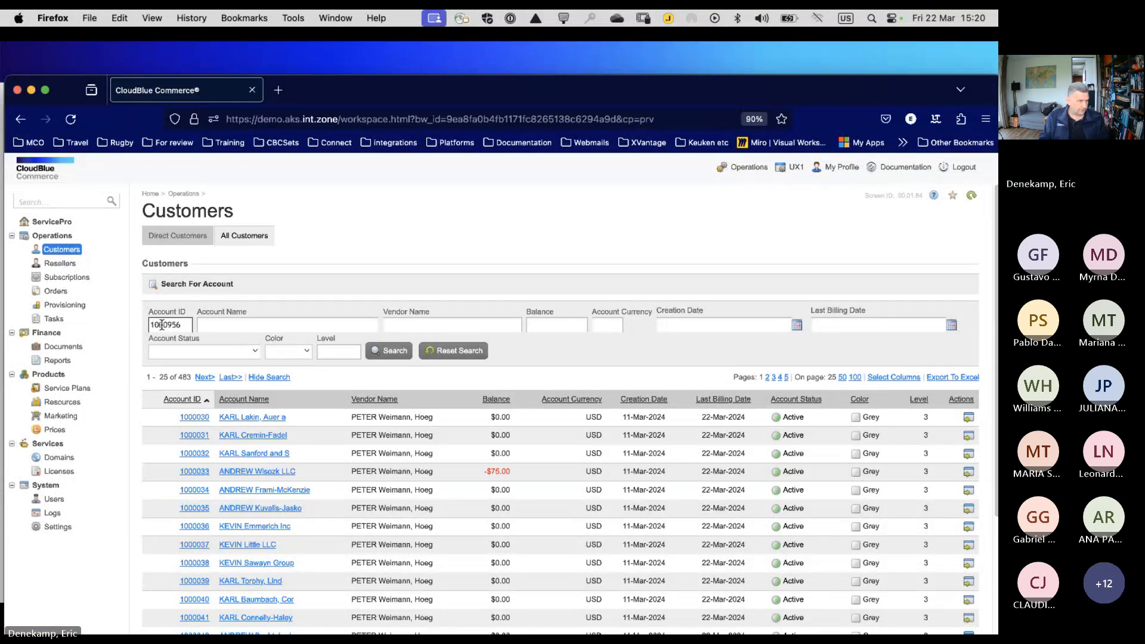
left_click(391, 354)
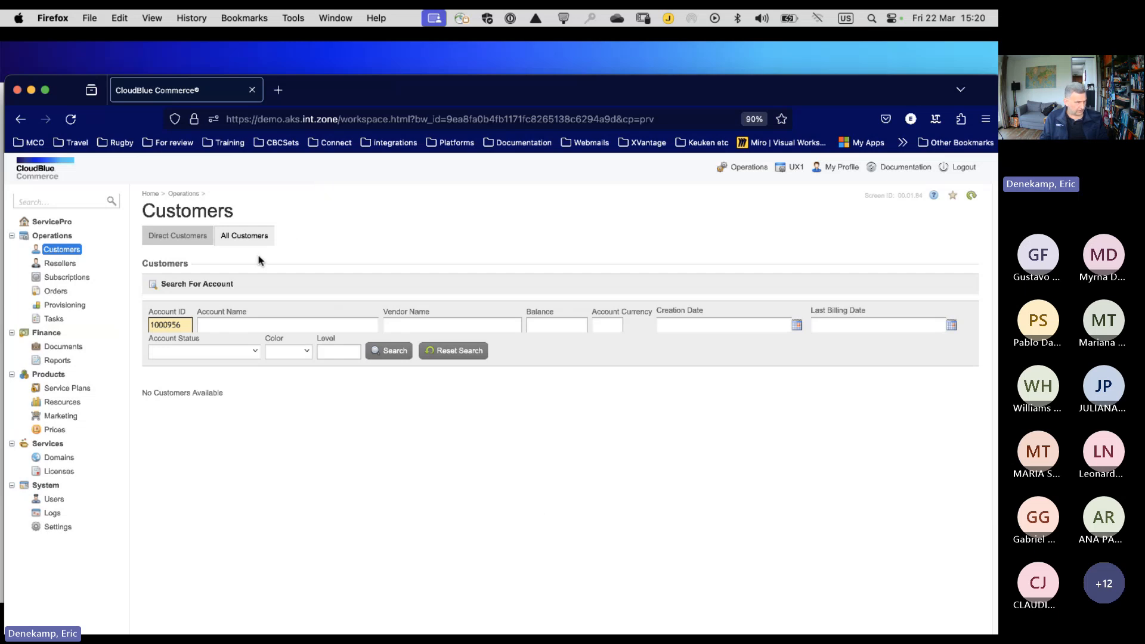
Return to the operations system and search its customer list for the copied ID.
left_click(739, 169)
left_click(63, 249)
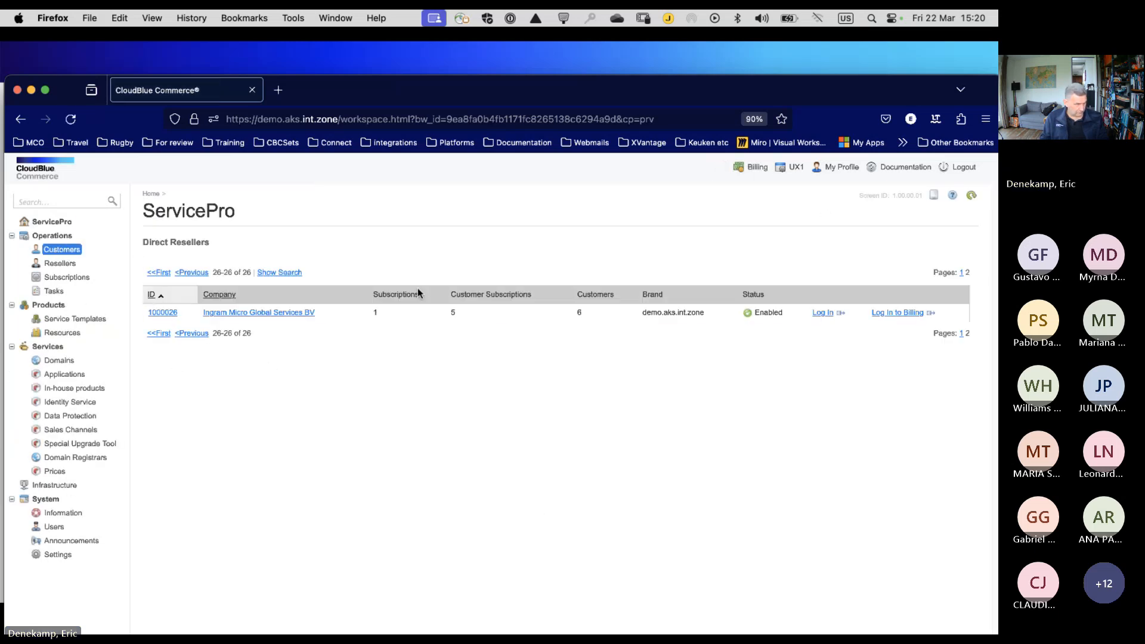
key("super+v")
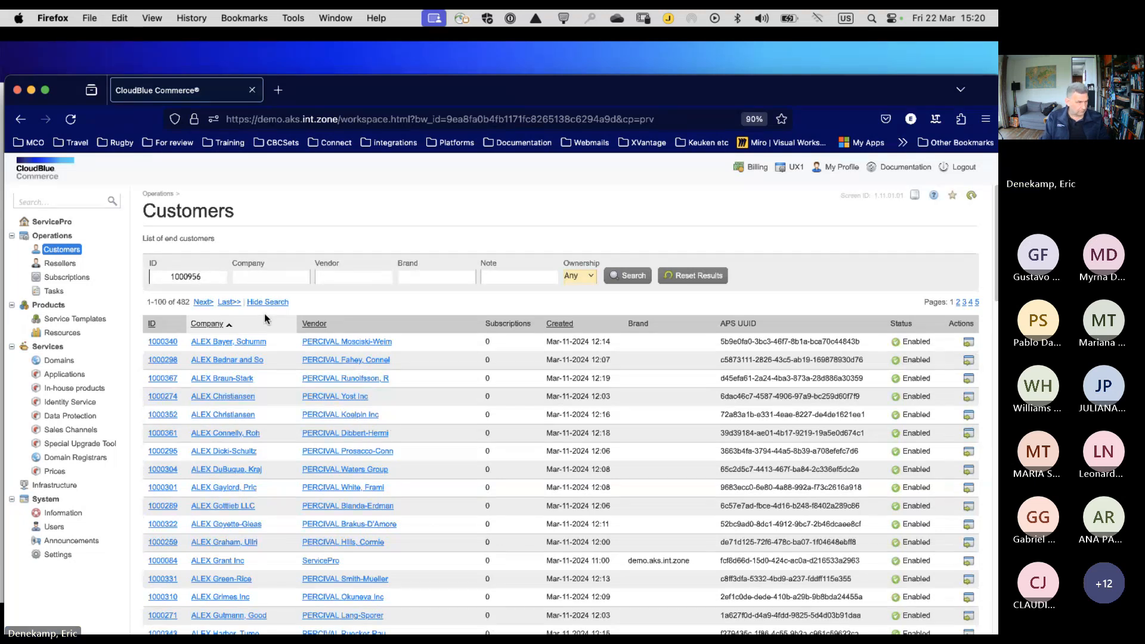
key("Delete")
key("Return")
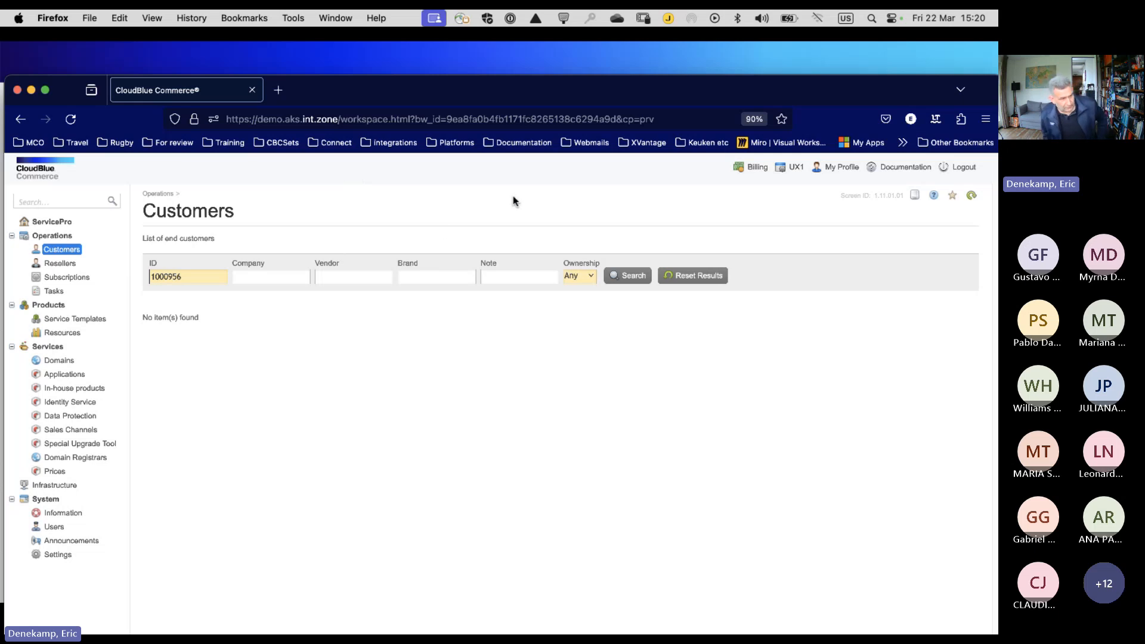
left_click(205, 275)
left_click(187, 299)
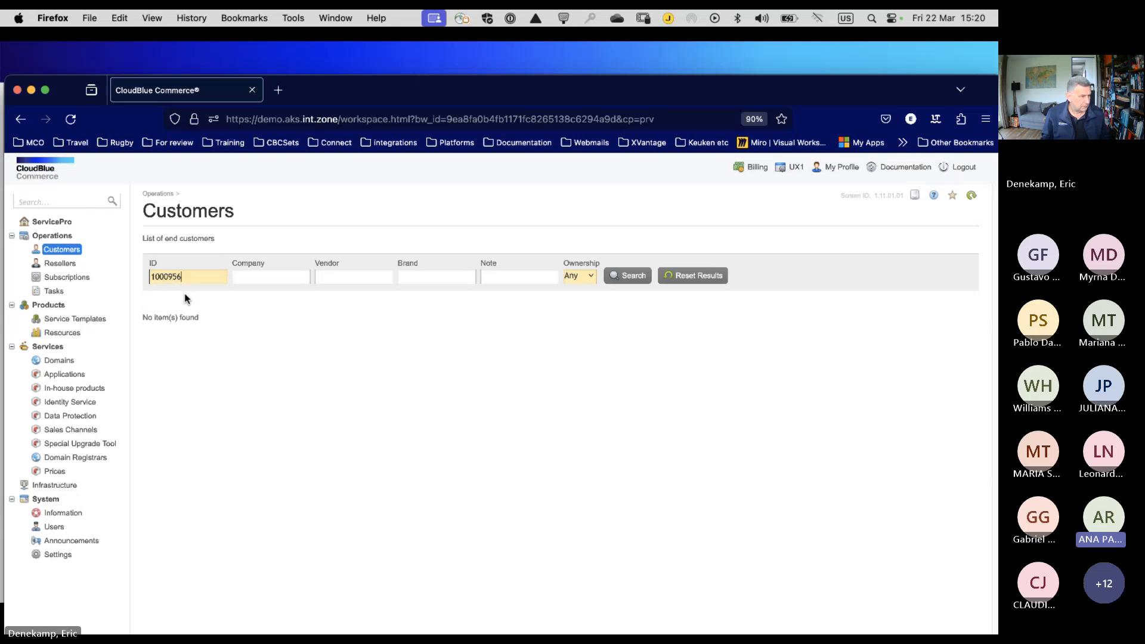
Clear the ID filter from the operations customer list and browse the unfiltered end customers.
left_click(60, 263)
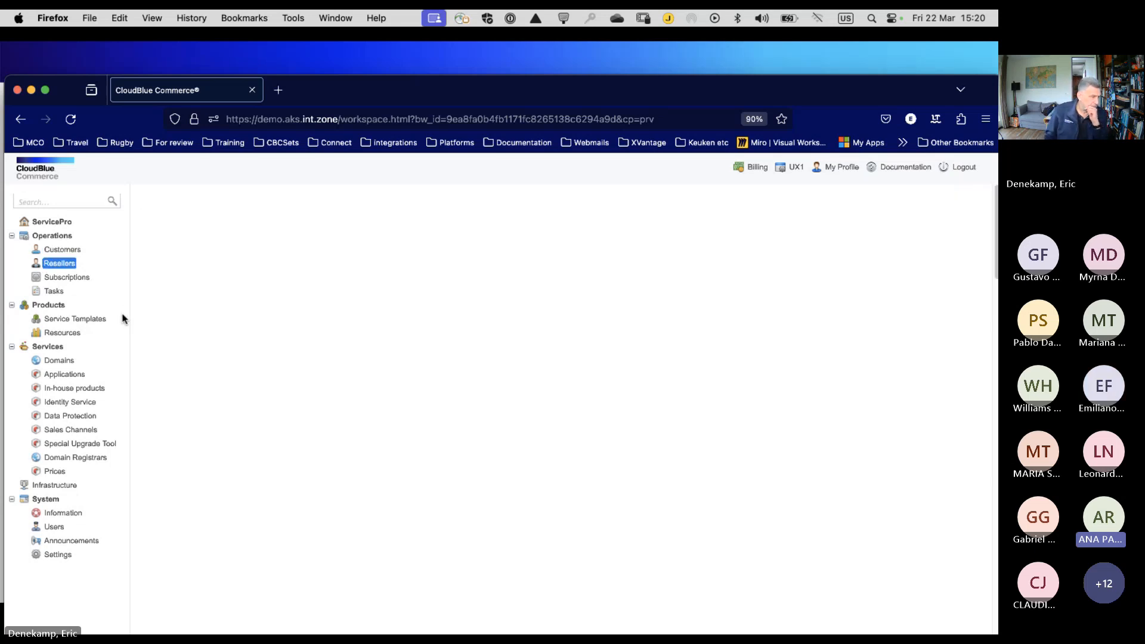
left_click(61, 250)
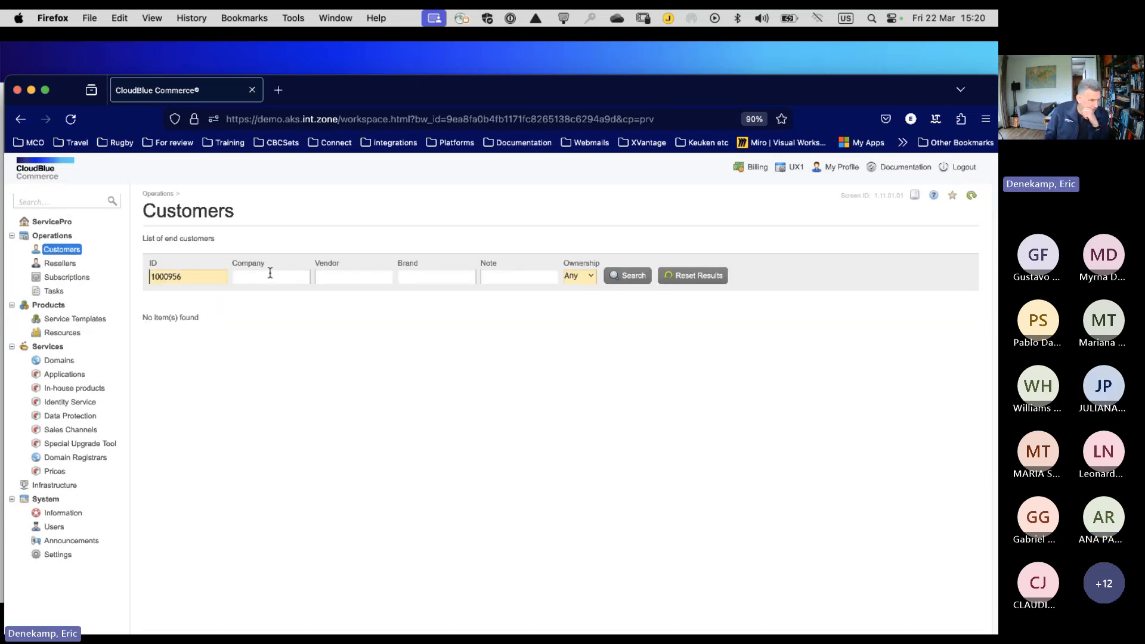
left_click(212, 274)
key("BackSpace")
key("BackSpace")
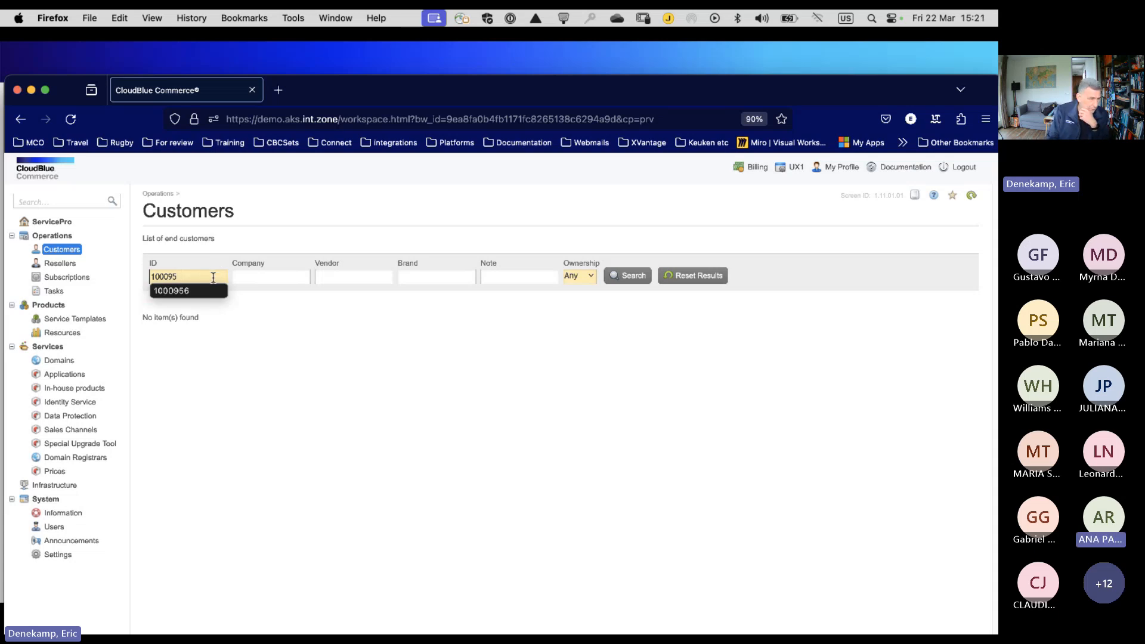
key("BackSpace")
key("BackSpace")
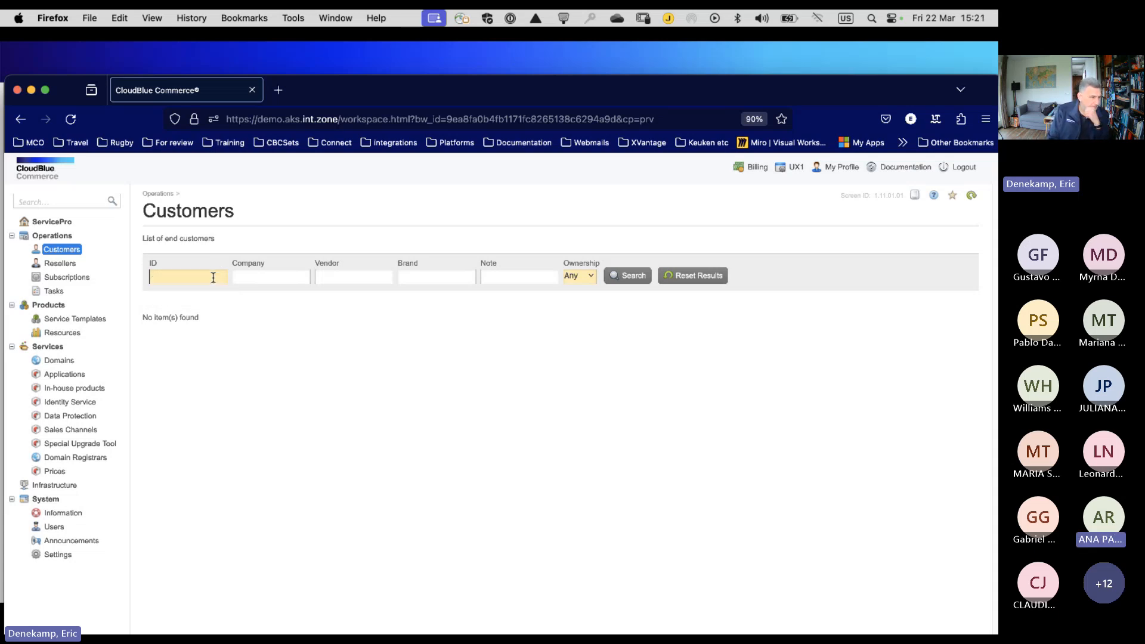
key("Return")
scroll(353, 446, "down", 2)
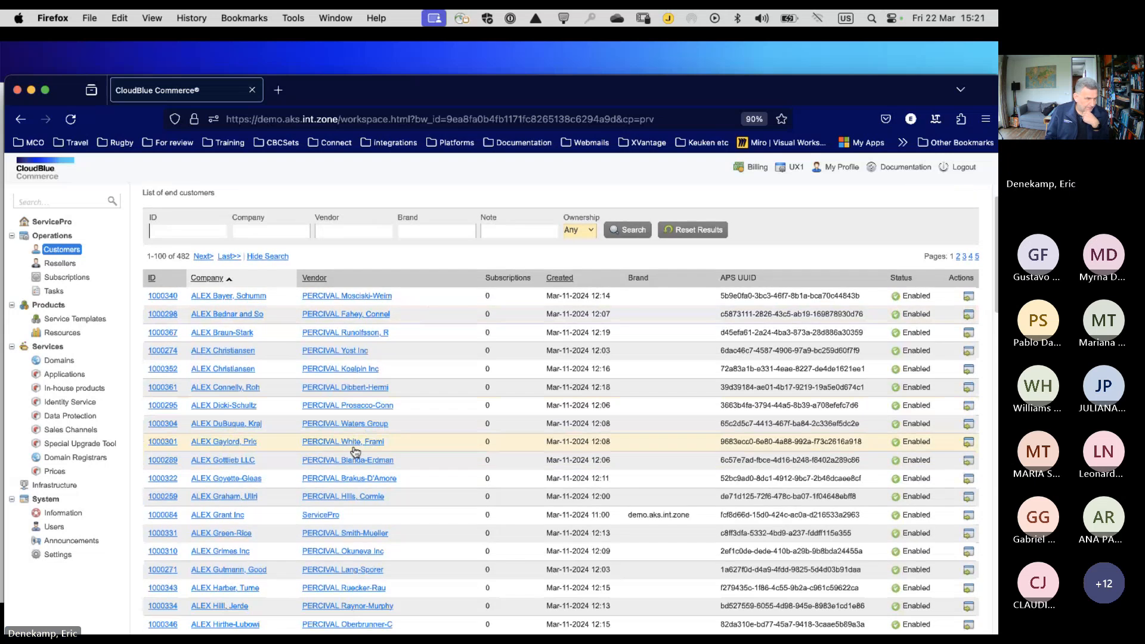
scroll(357, 452, "down", 3)
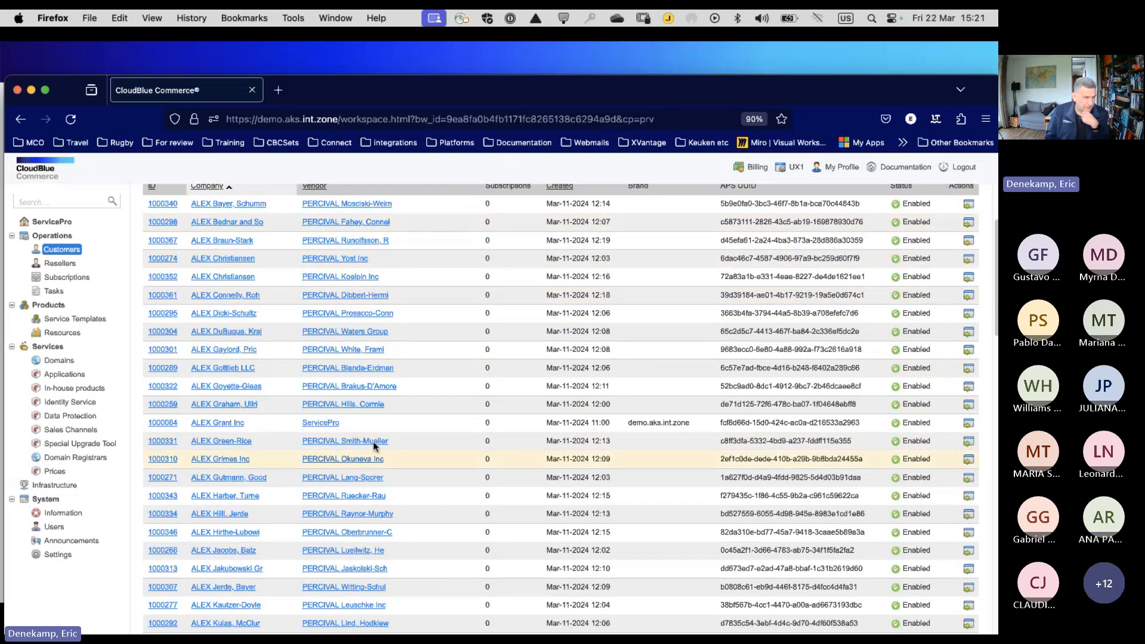
scroll(373, 435, "down", 1)
scroll(525, 460, "up", 3)
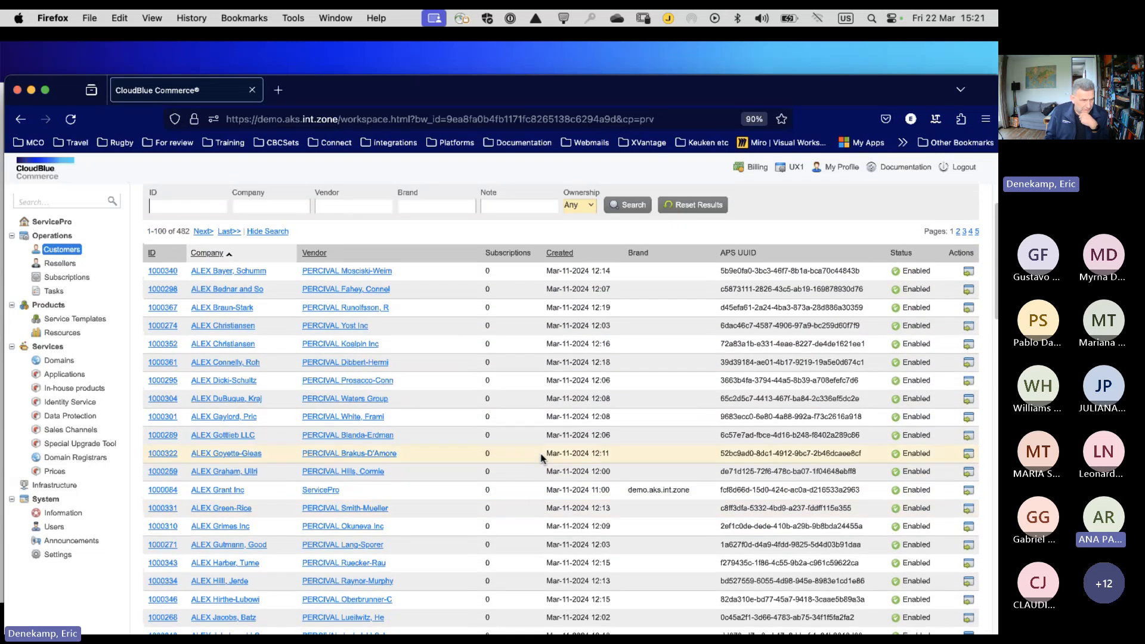
scroll(541, 458, "up", 1)
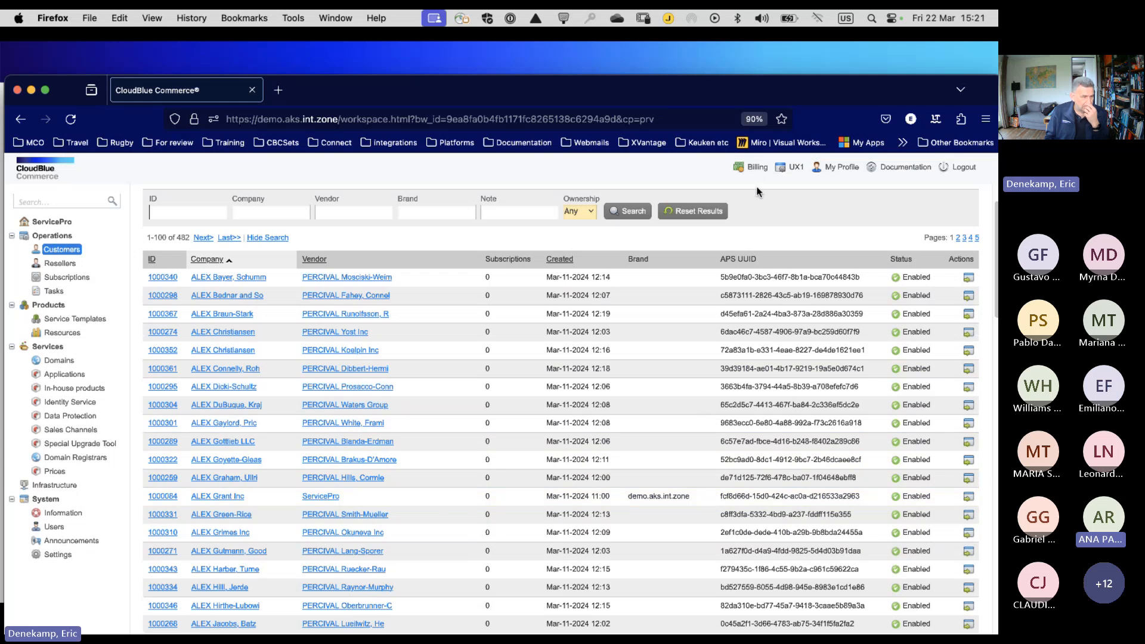
Return to the billing system, clear the account ID filter from the list of all customers, browse the unfiltered customers and enlarge the browser window.
left_click(755, 167)
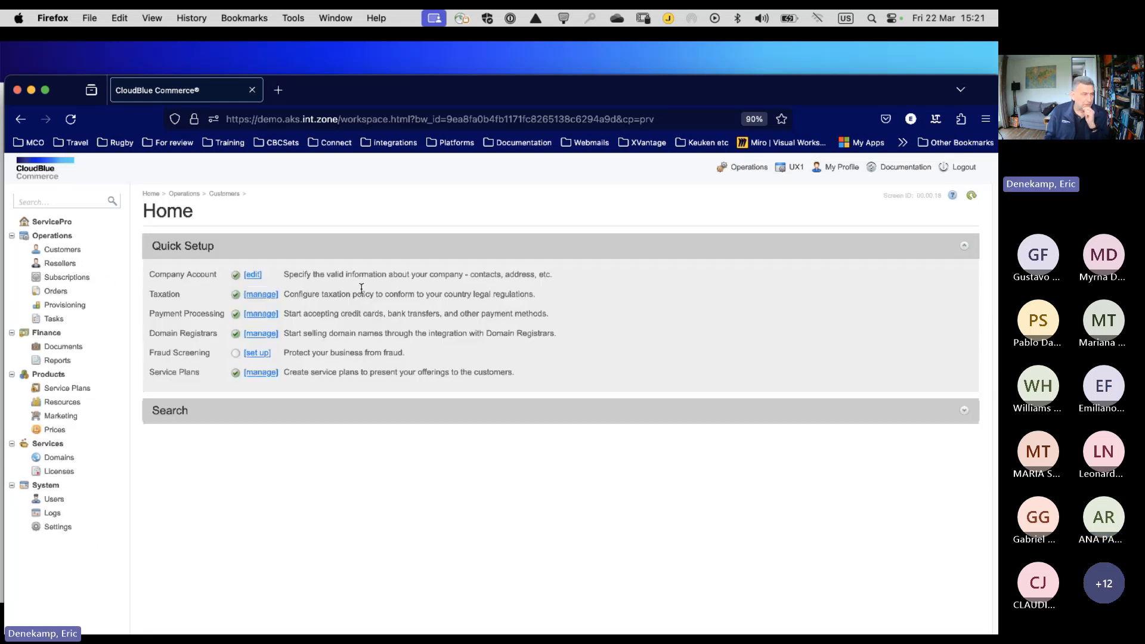
left_click(62, 249)
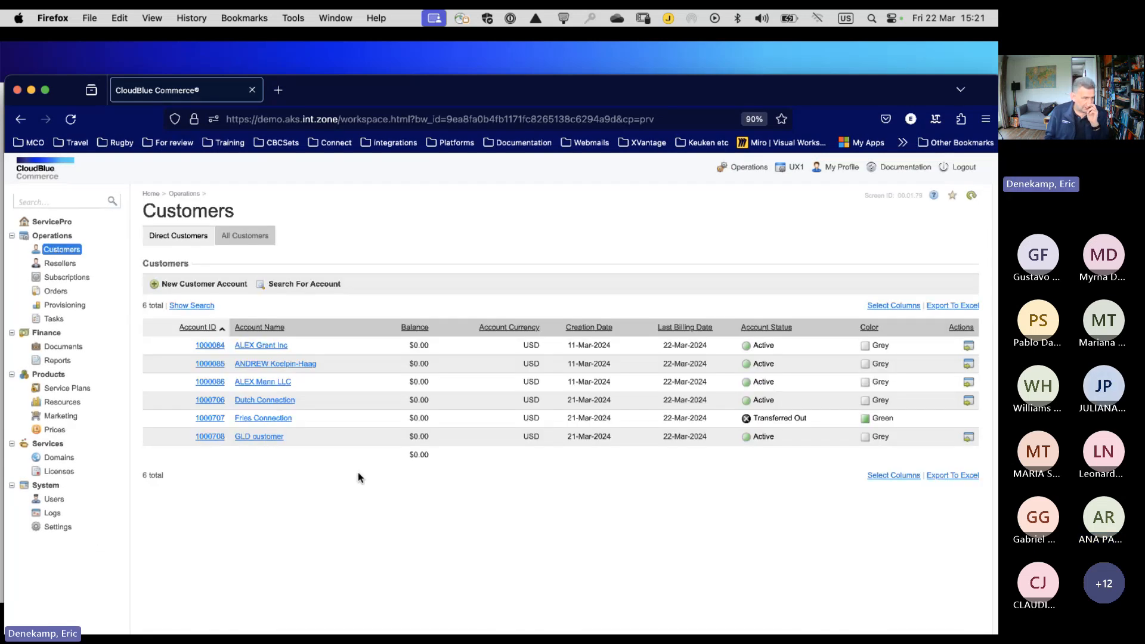
left_click(246, 239)
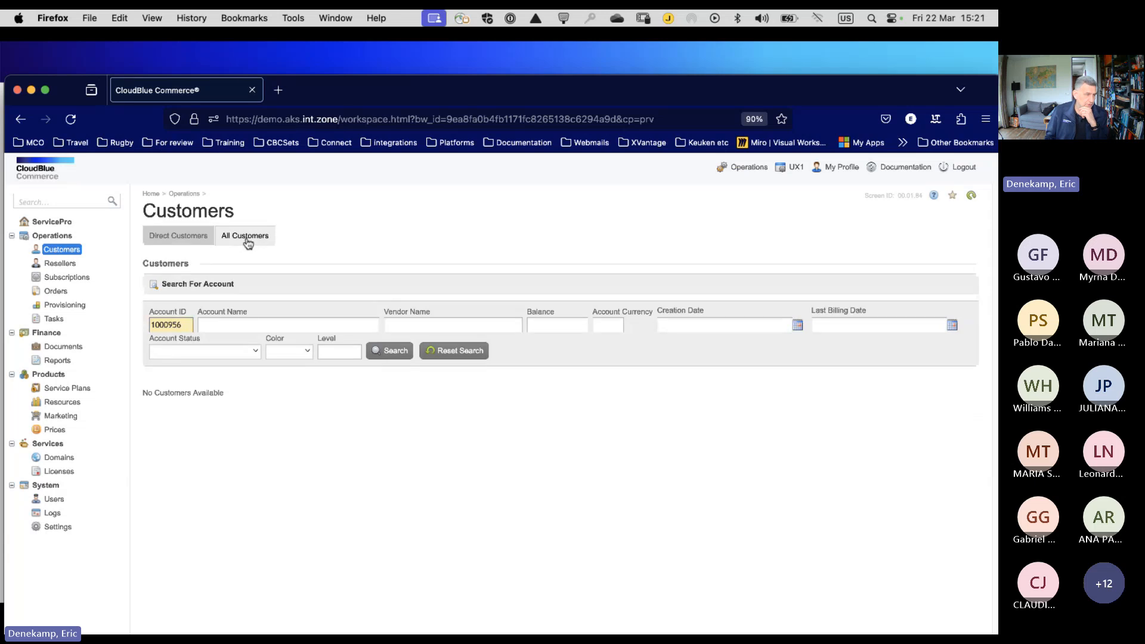
left_click(465, 354)
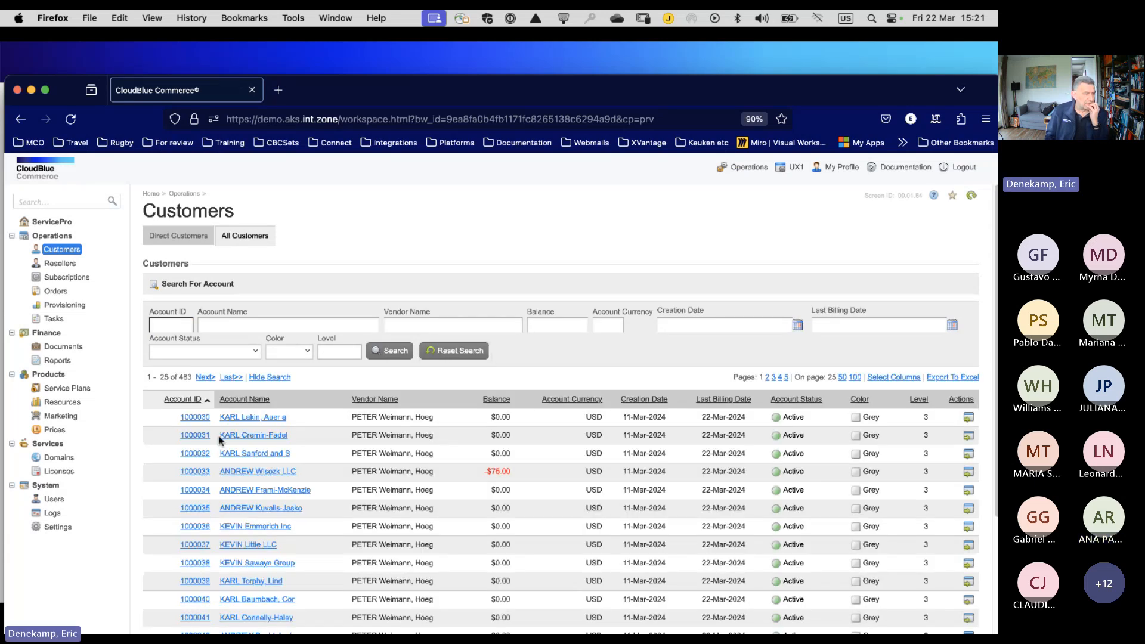
scroll(269, 416, "down", 5)
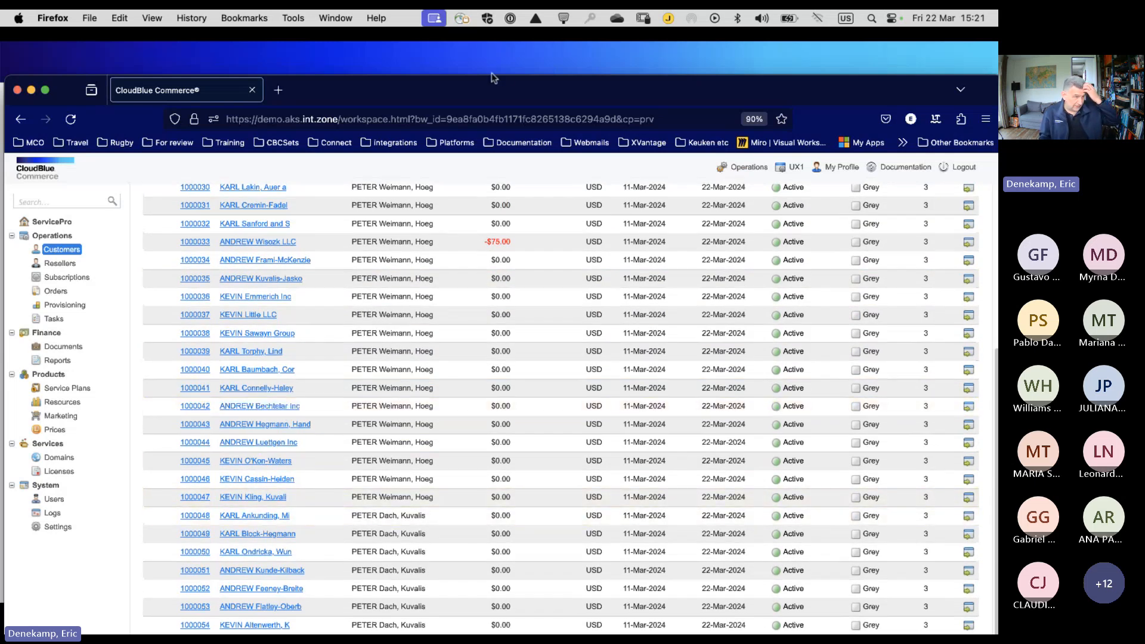
double_click(490, 97)
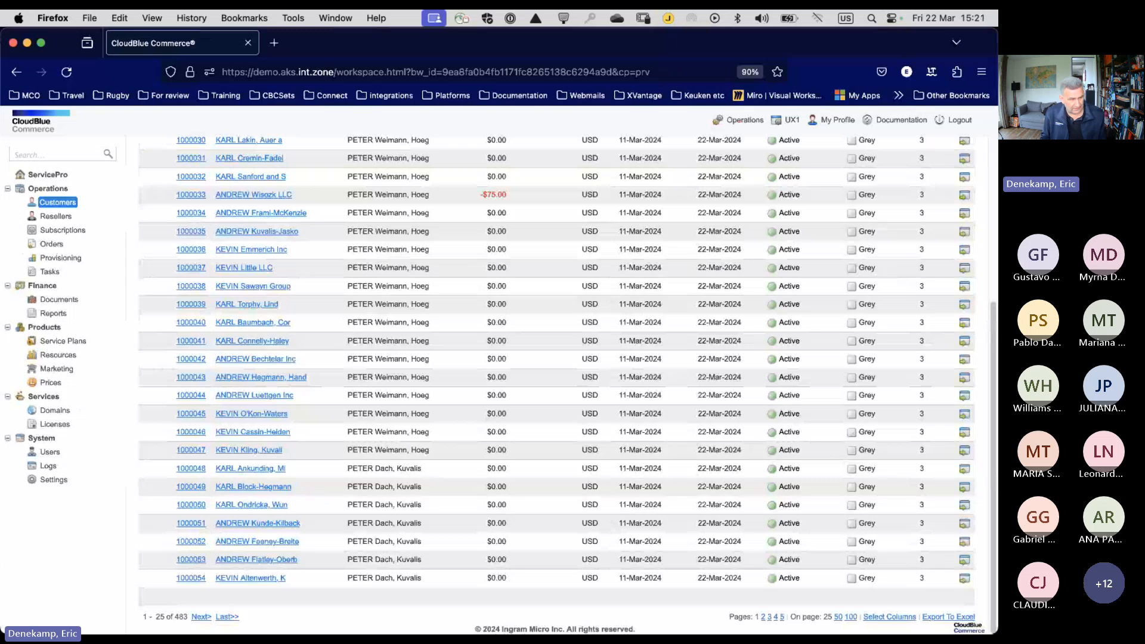
key("ctrl+Right")
key("Right")
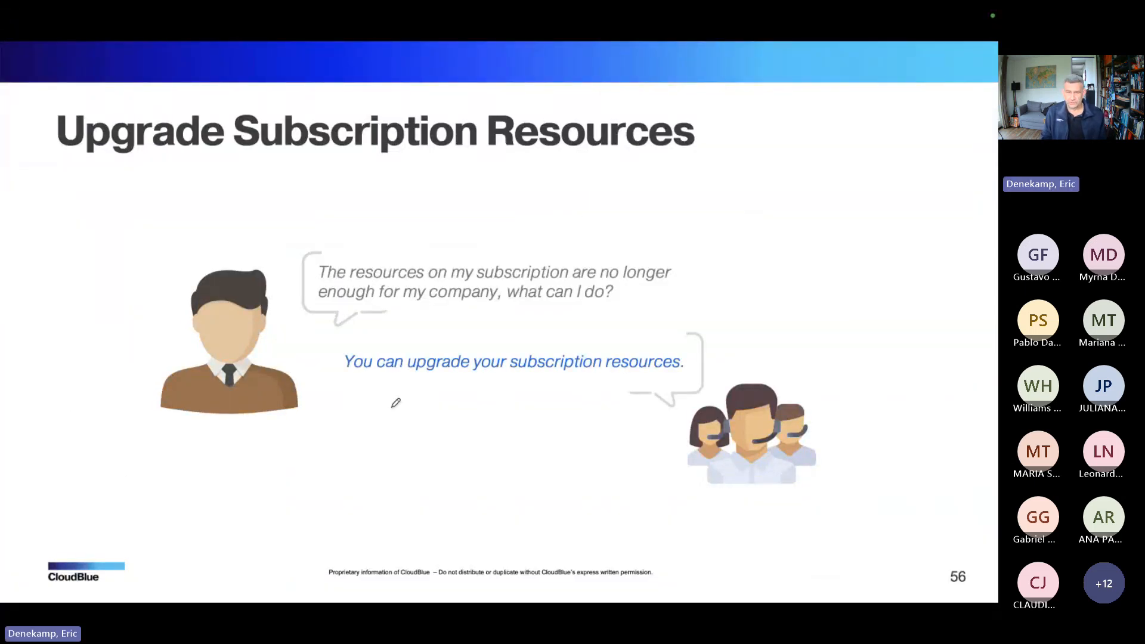
key("Right")
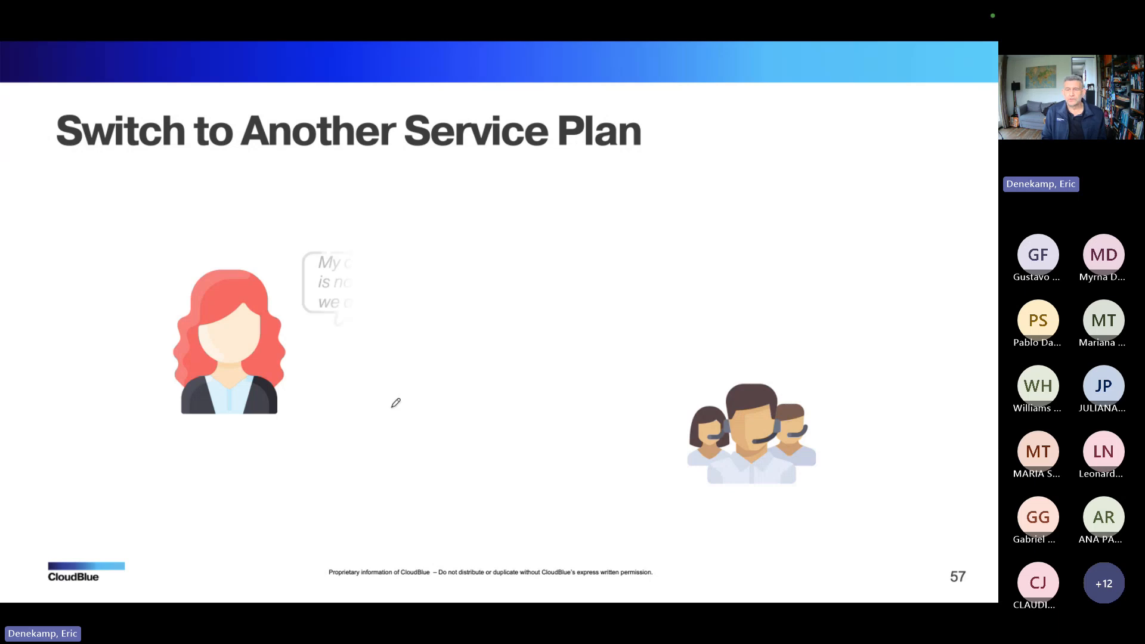
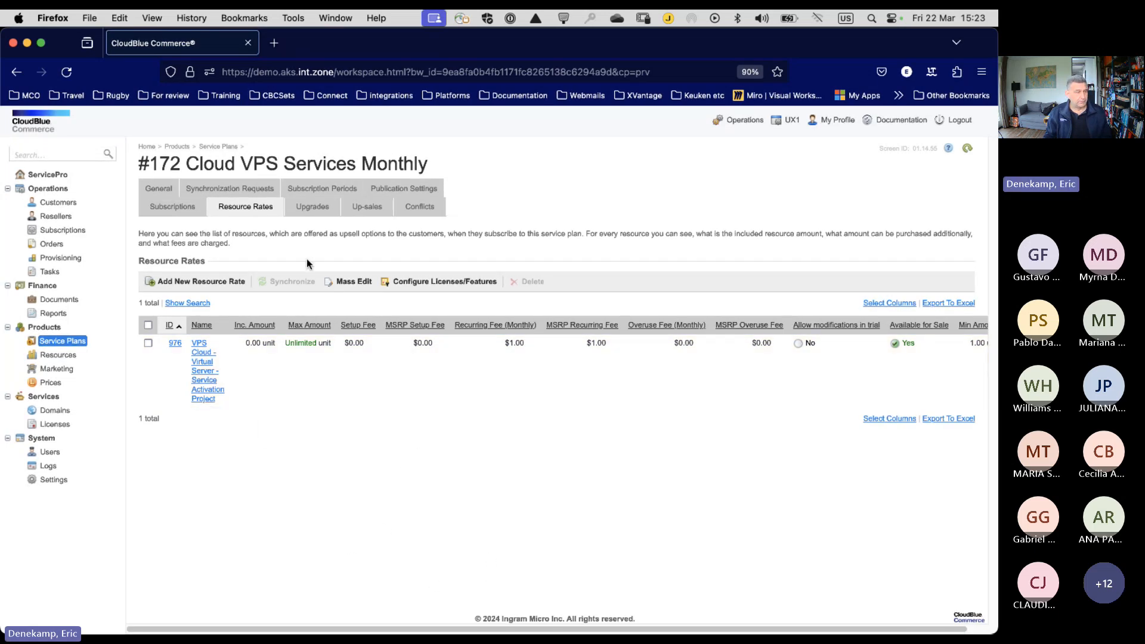
View the general settings of the Cloud VPS Services Monthly plan, and open the first Auto_Reseller Service Plan US subscription to inspect its synchronization option.
left_click(157, 188)
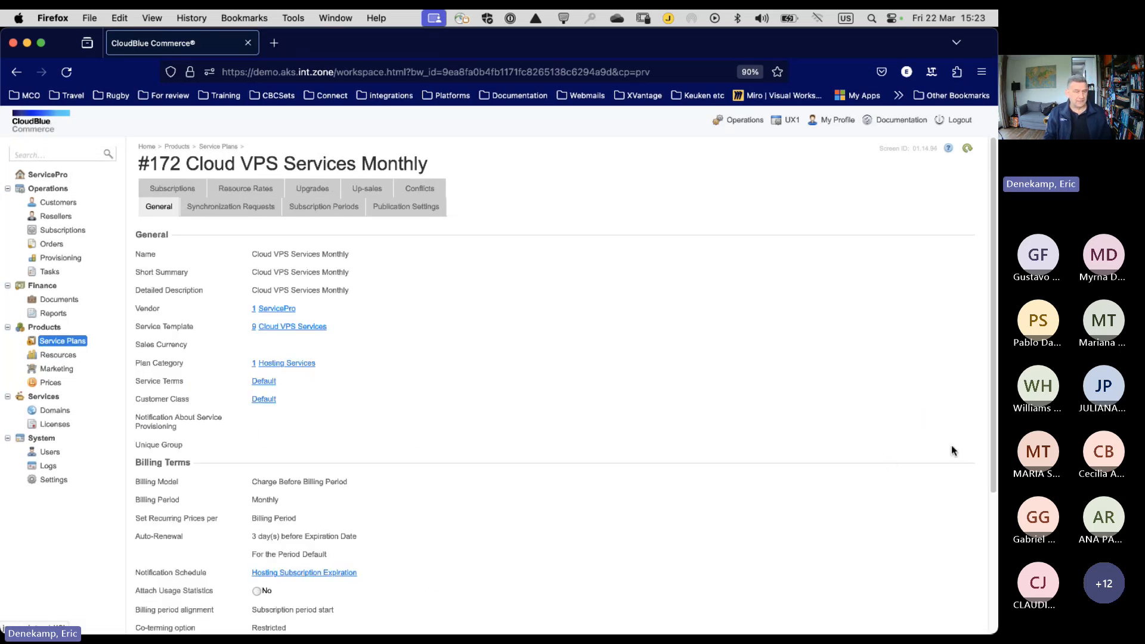
key("super+Tab")
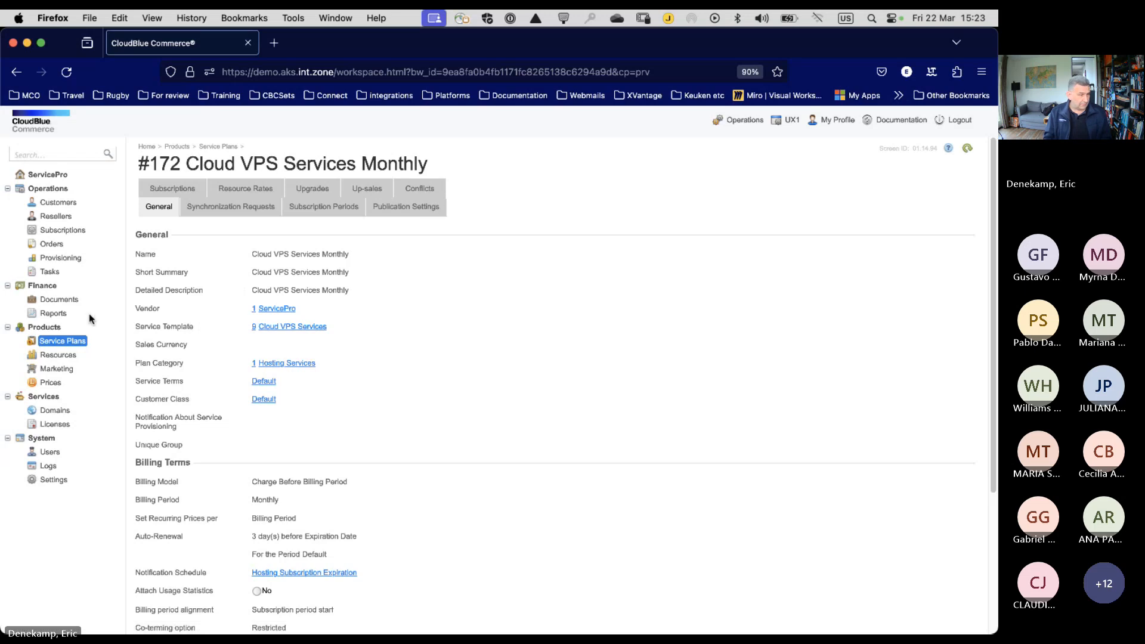
left_click(73, 231)
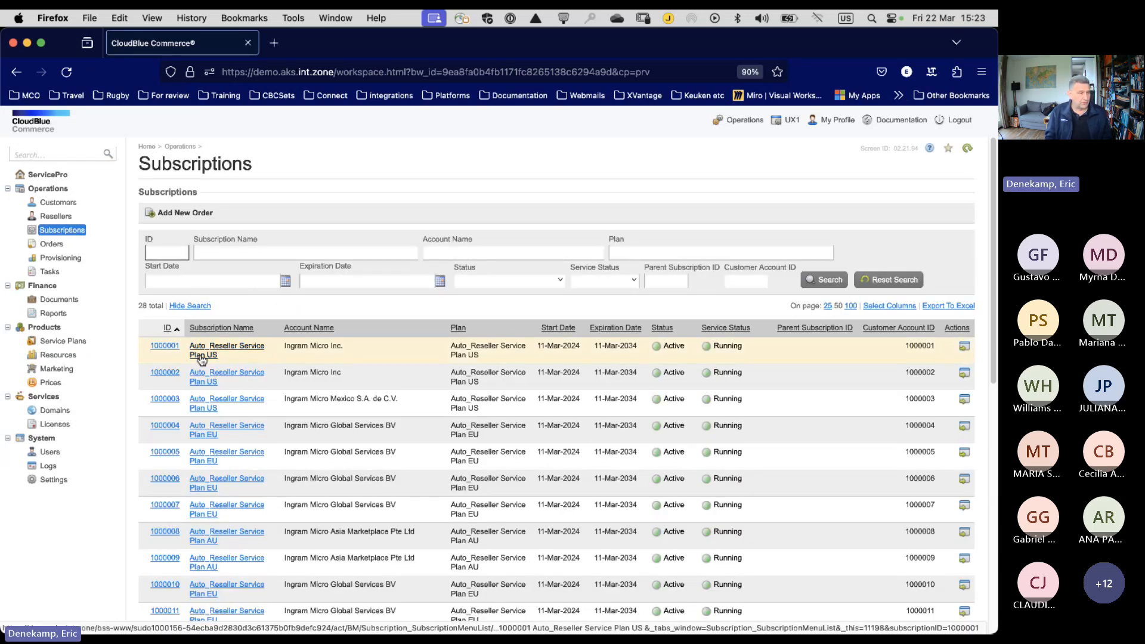
left_click(202, 357)
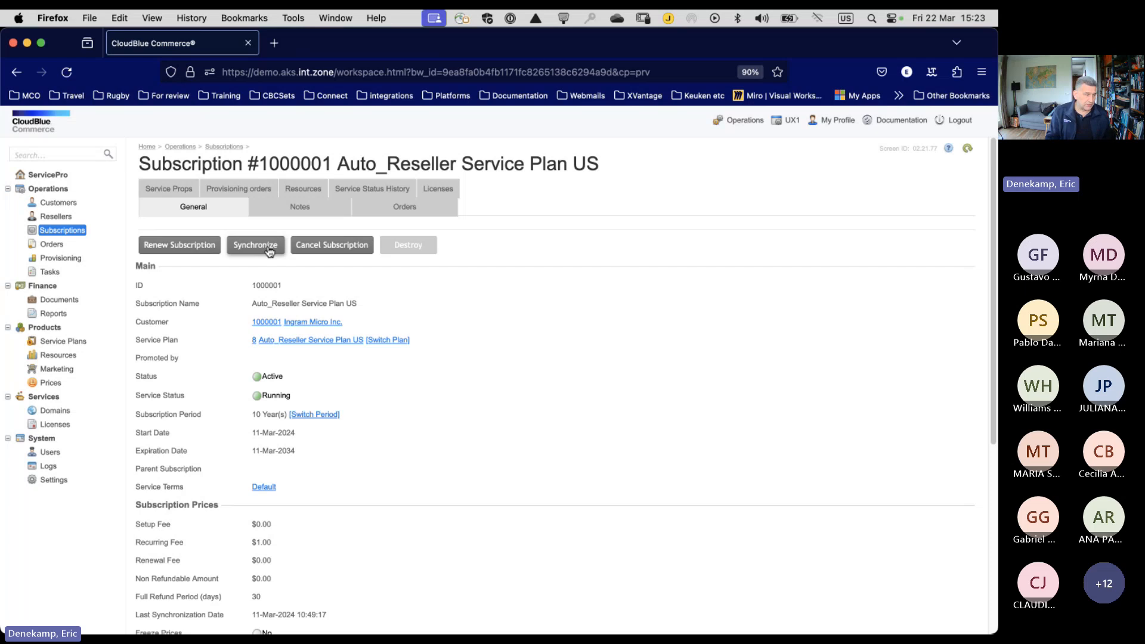
Reopen the Cloud VPS Services Monthly service plan and bring up the options for updating its subscriptions.
left_click(64, 343)
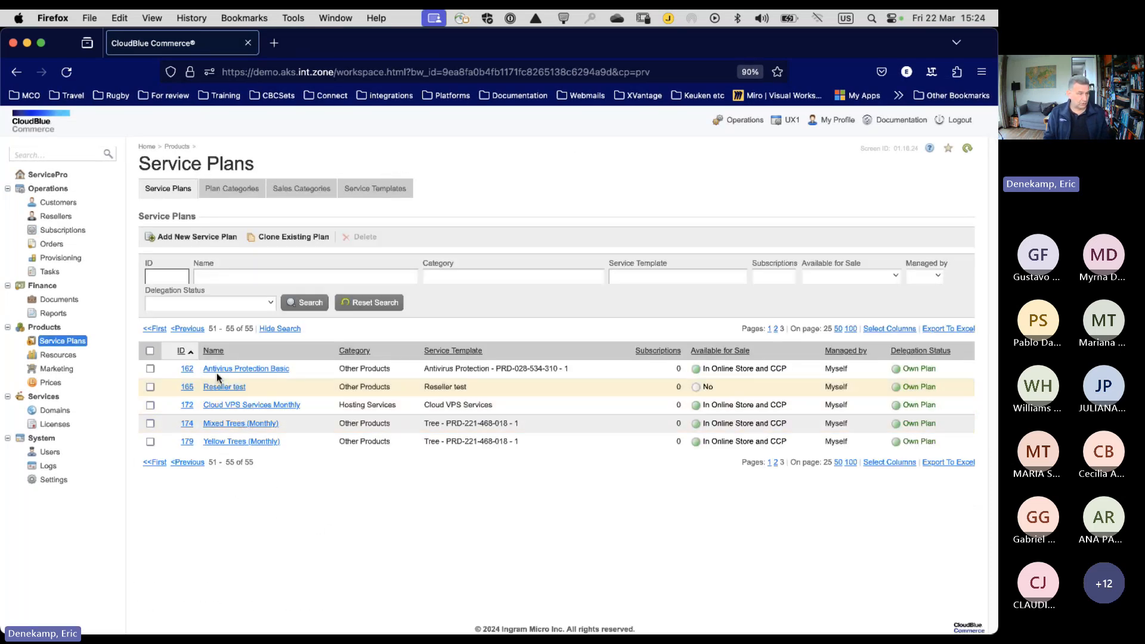
left_click(248, 404)
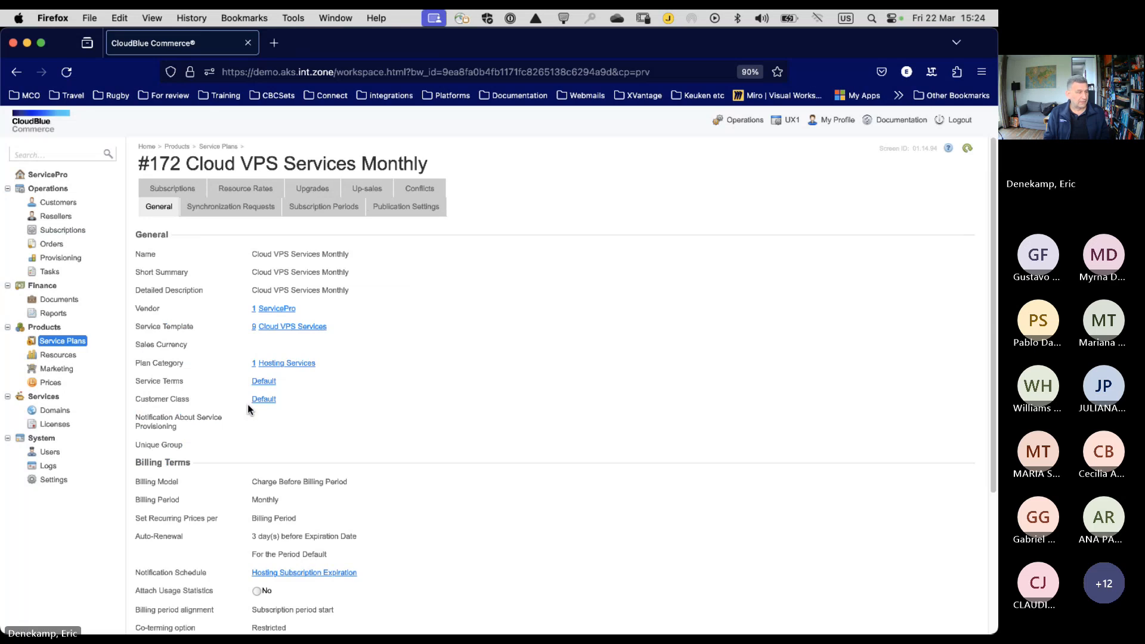
scroll(557, 448, "down", 5)
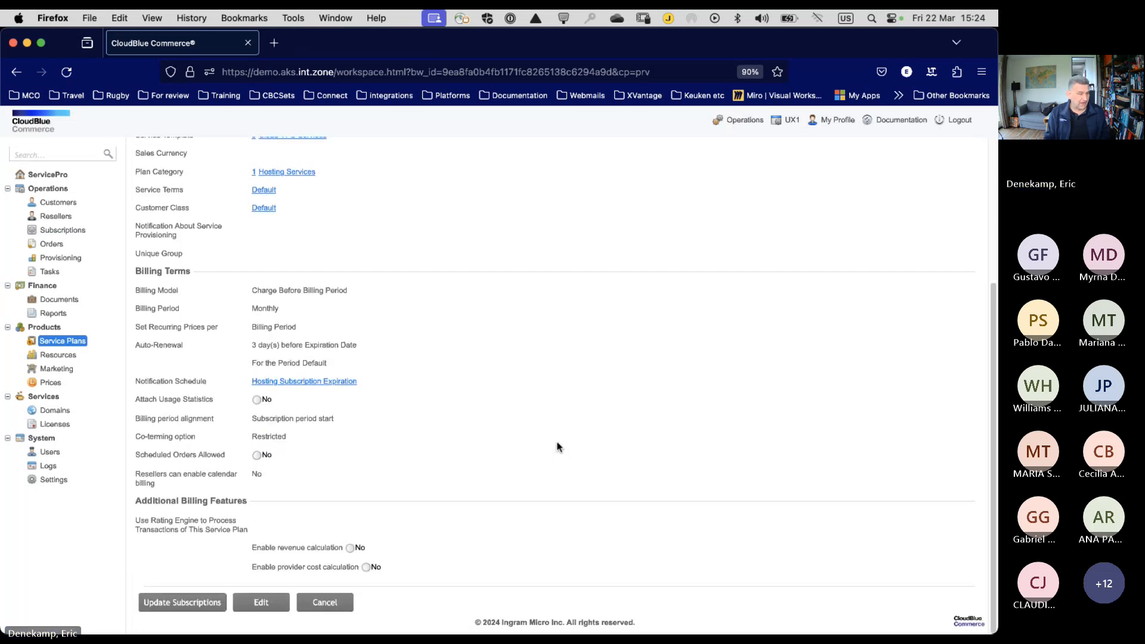
left_click(180, 609)
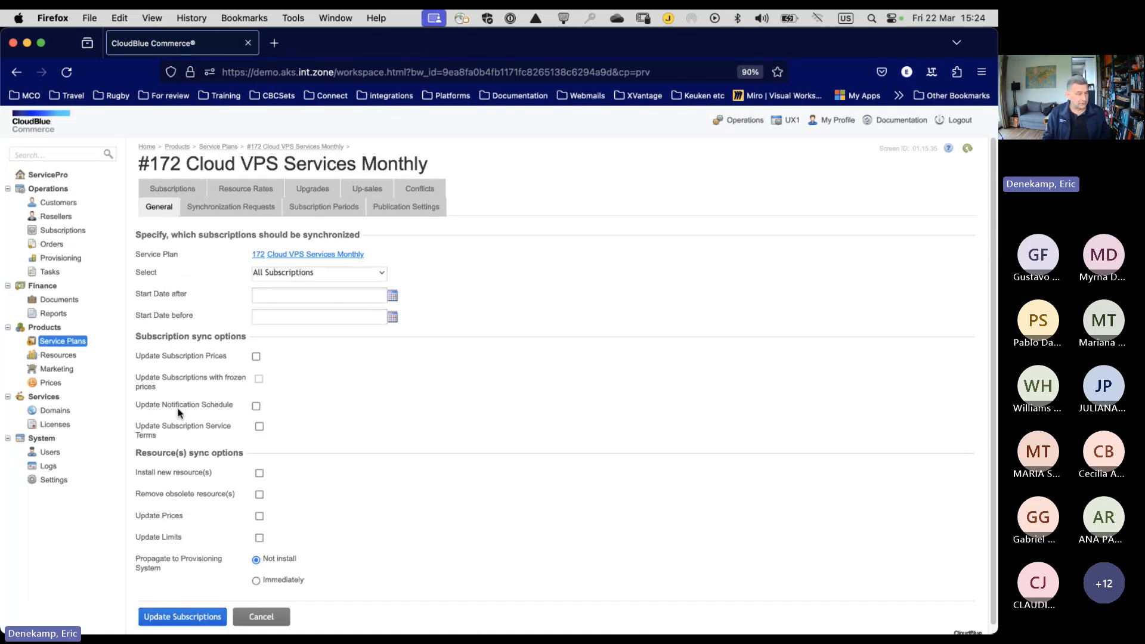
Choose to update subscription prices and resource prices for all subscriptions with a start date after 15-03-2024, and cancel without updating them.
left_click(256, 356)
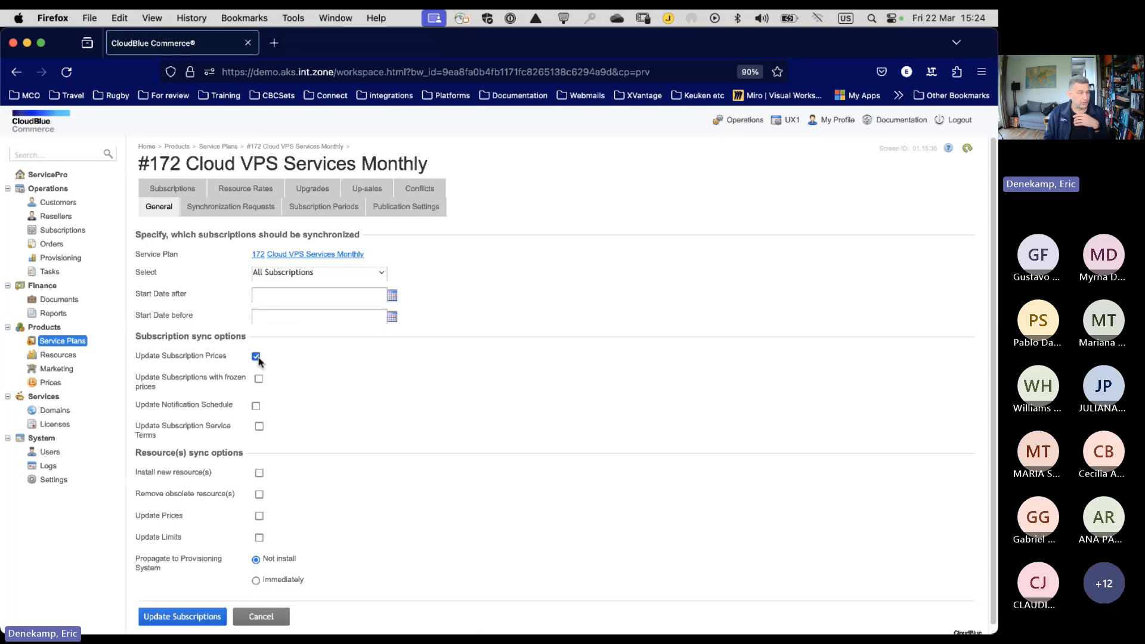
left_click(259, 517)
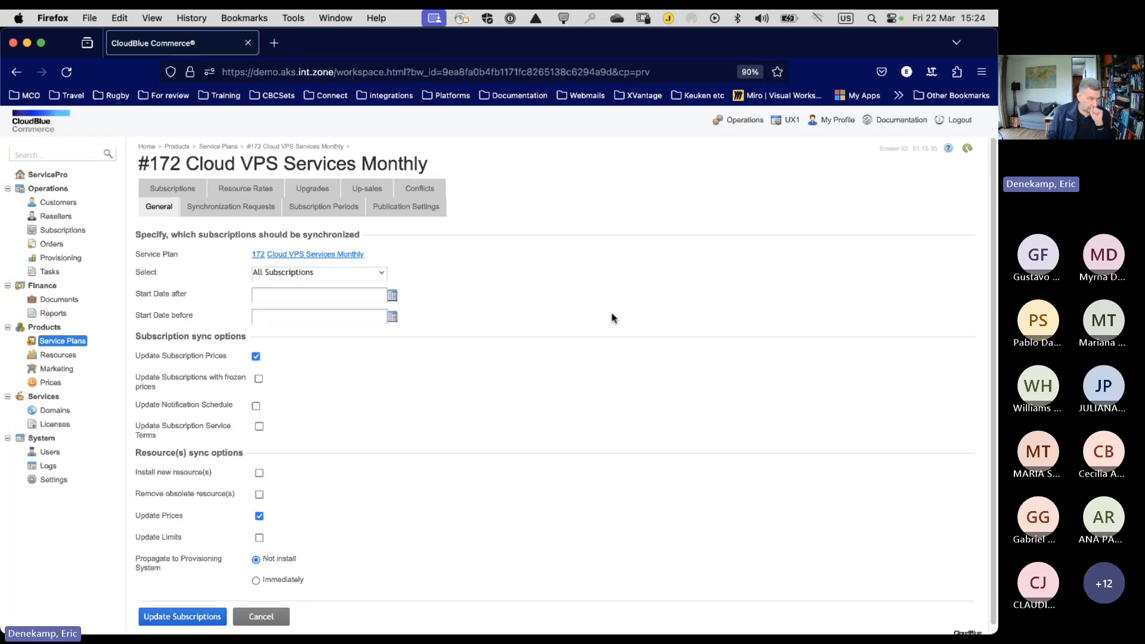
left_click(394, 296)
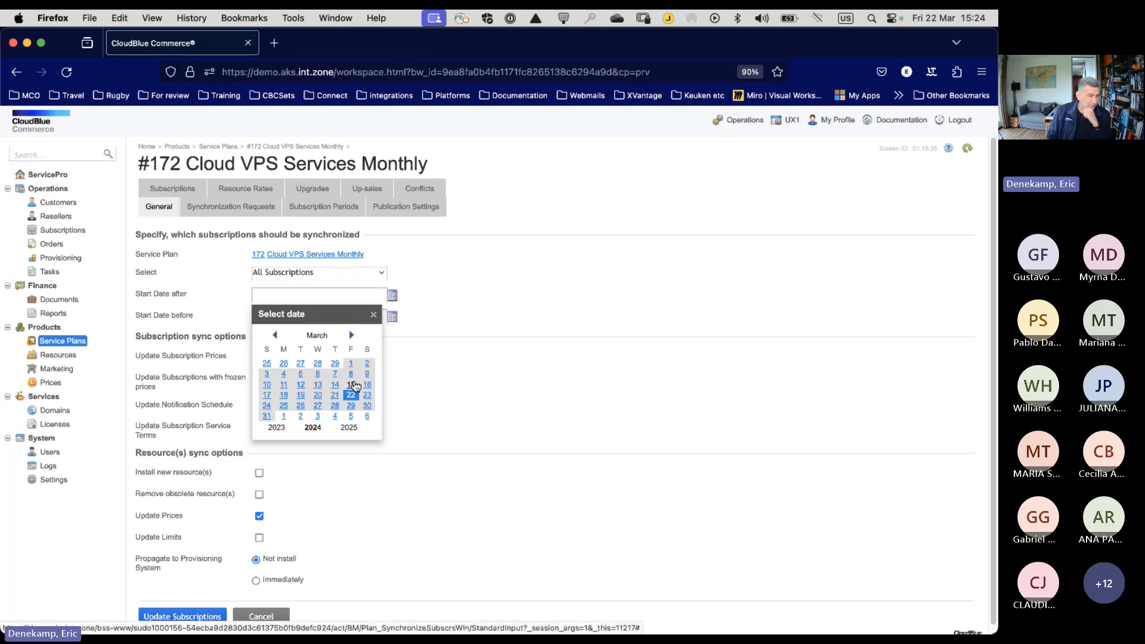
left_click(351, 385)
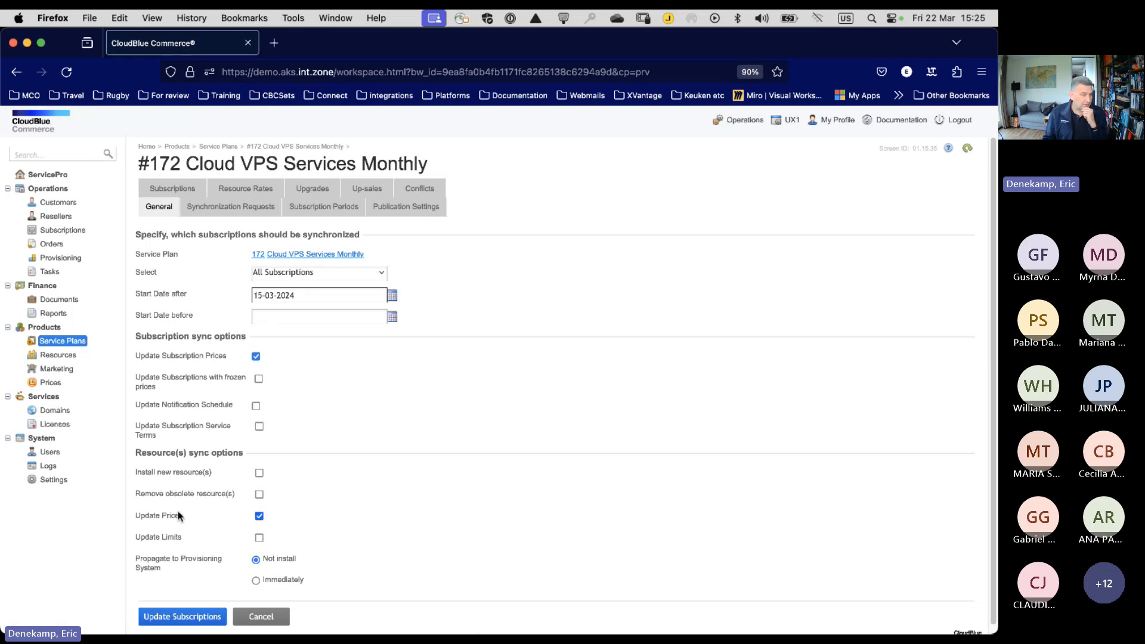
left_click_drag(182, 517, 150, 517)
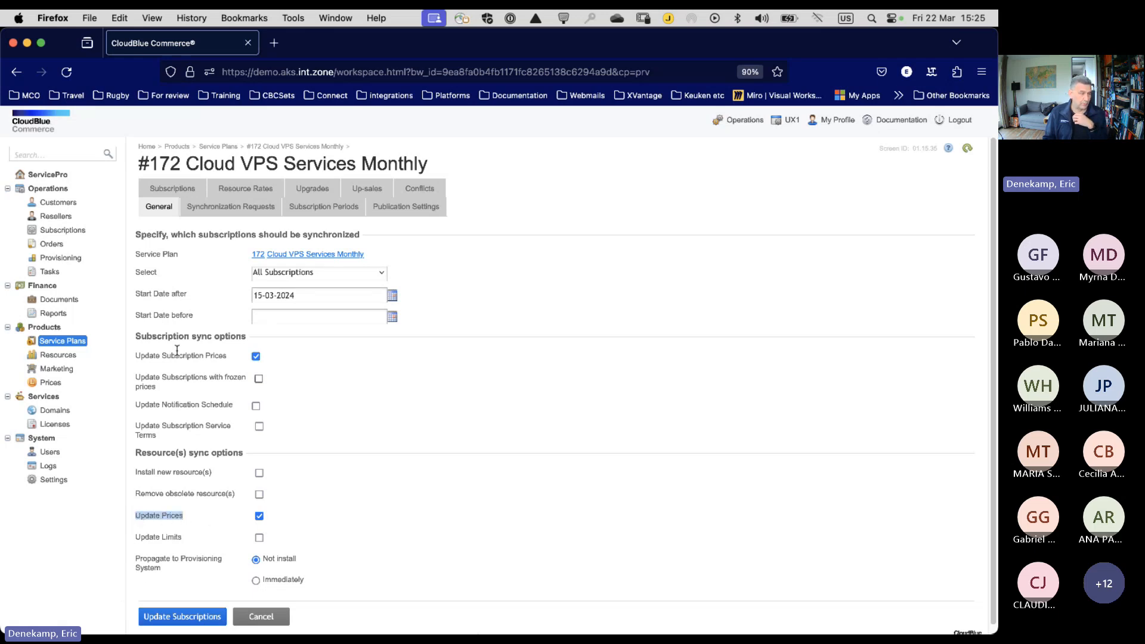
left_click_drag(135, 357, 229, 361)
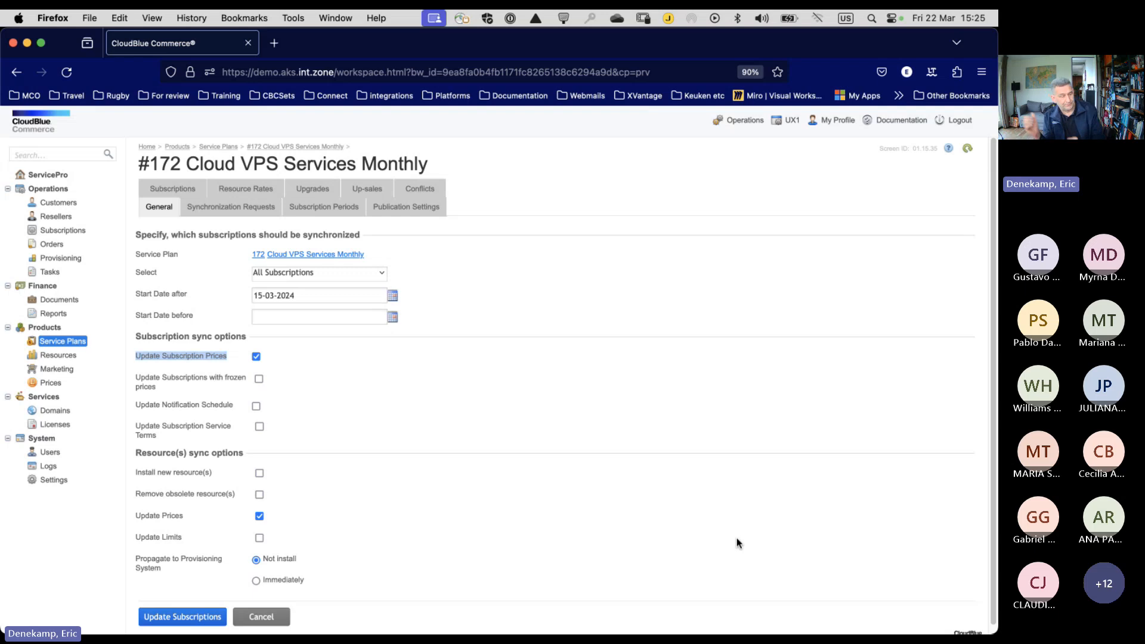
left_click(263, 616)
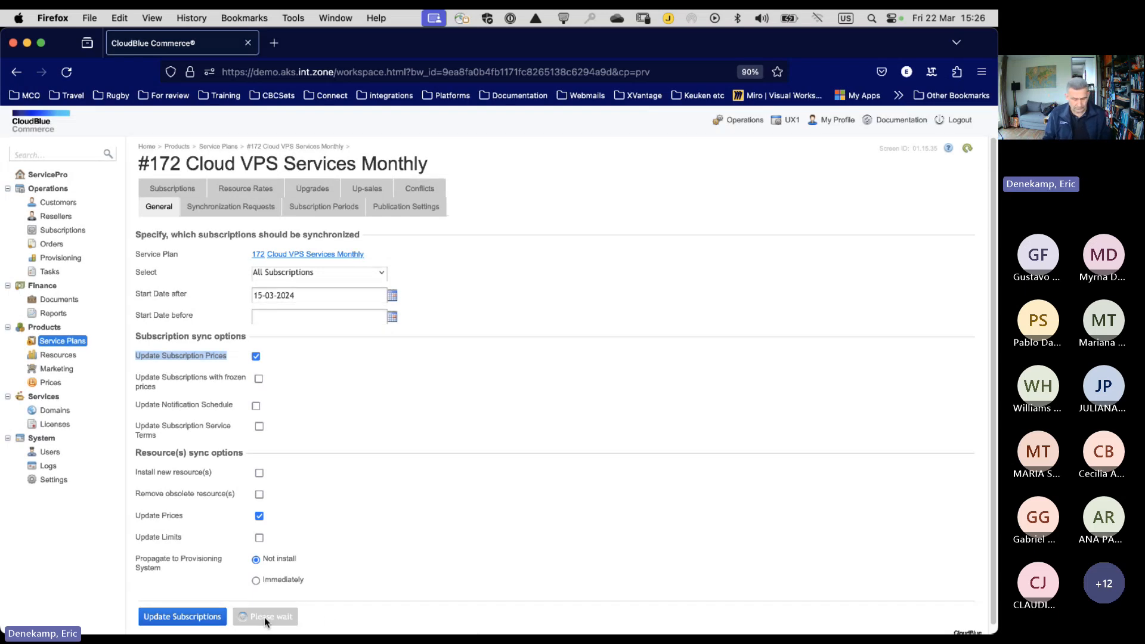
key("super+Tab")
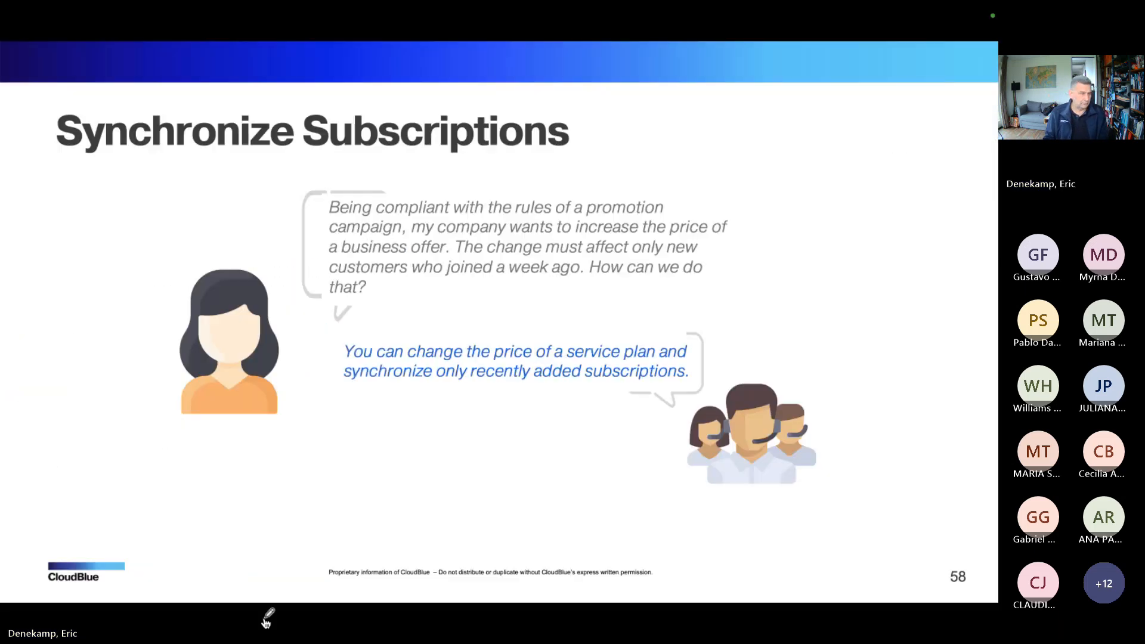